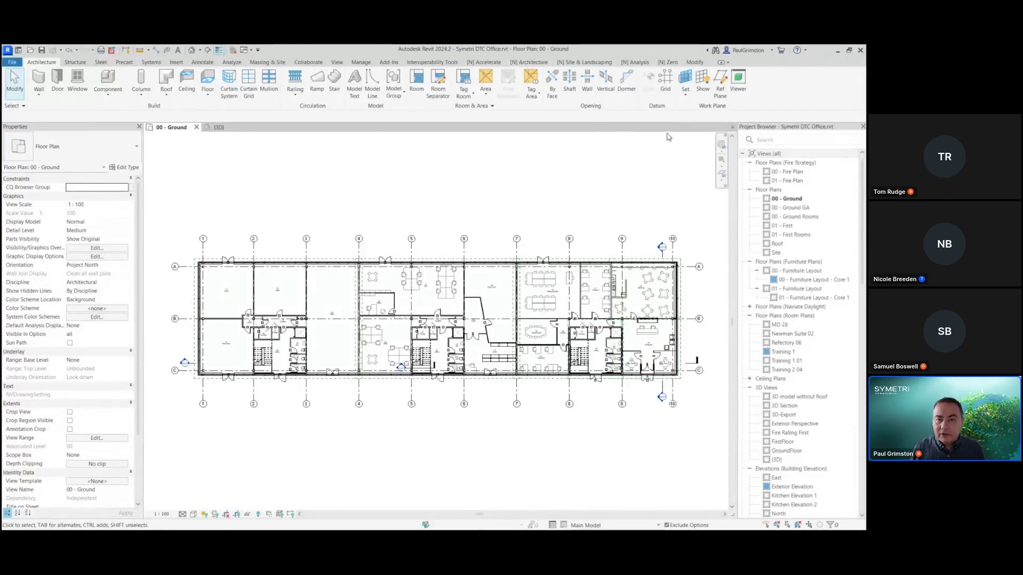
Open the Naviate Zero settings and check the available country/region options, keeping United Kingdom.
{"action": "left_click", "coordinate": [667, 62]}
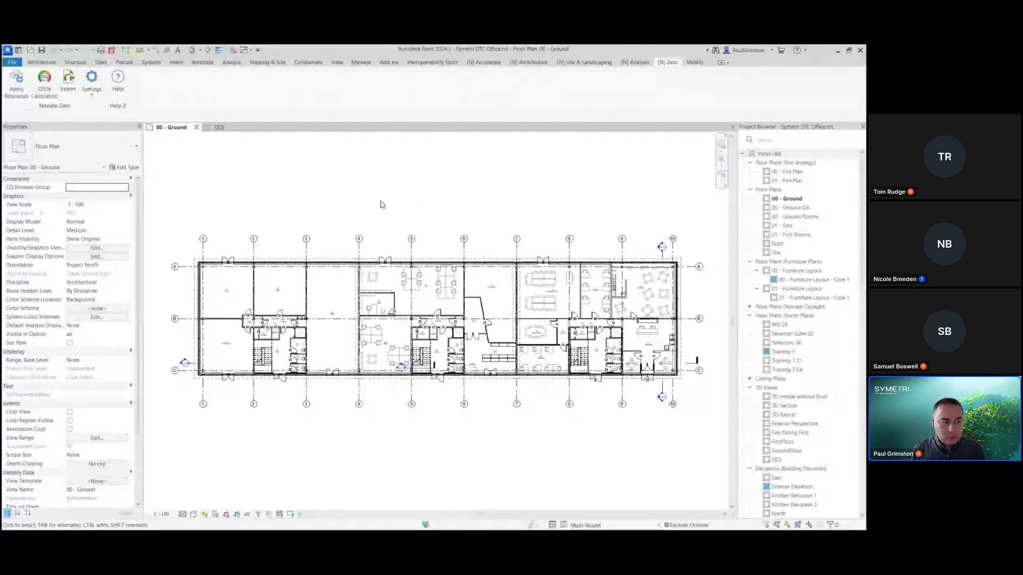
{"action": "left_click", "coordinate": [92, 79]}
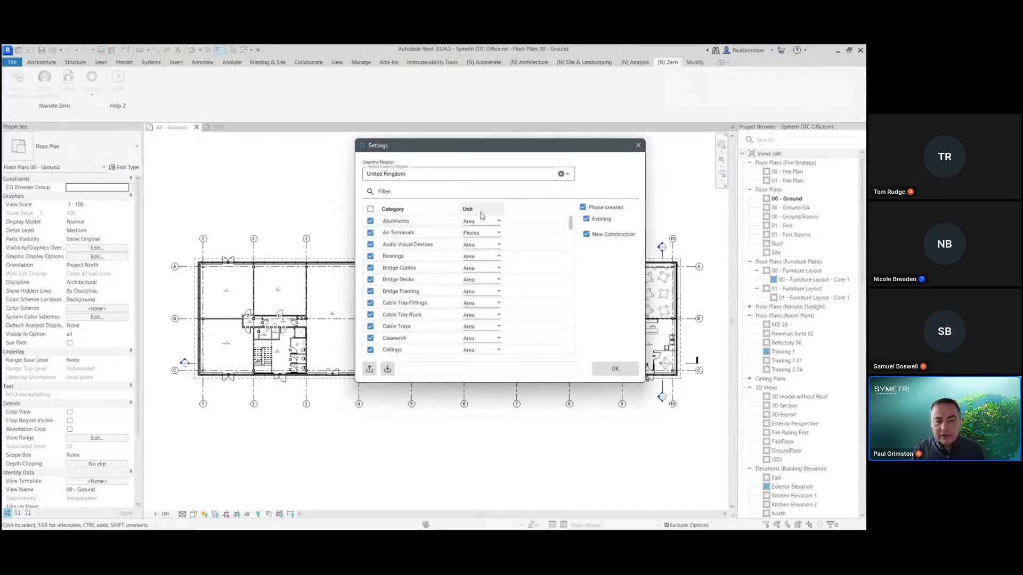
{"action": "left_click_drag", "start_coordinate": [490, 145], "coordinate": [471, 124]}
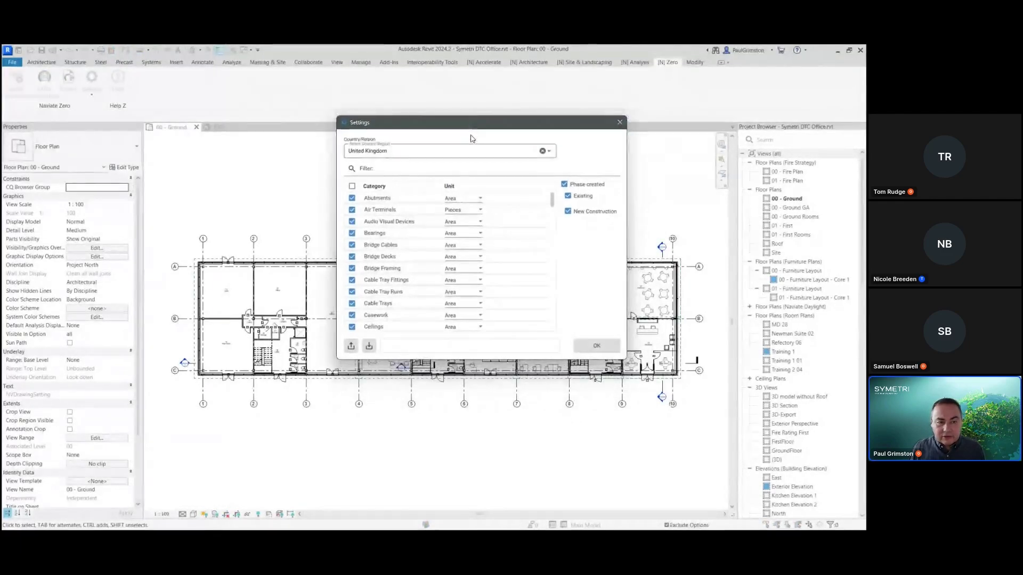
{"action": "left_click", "coordinate": [550, 153]}
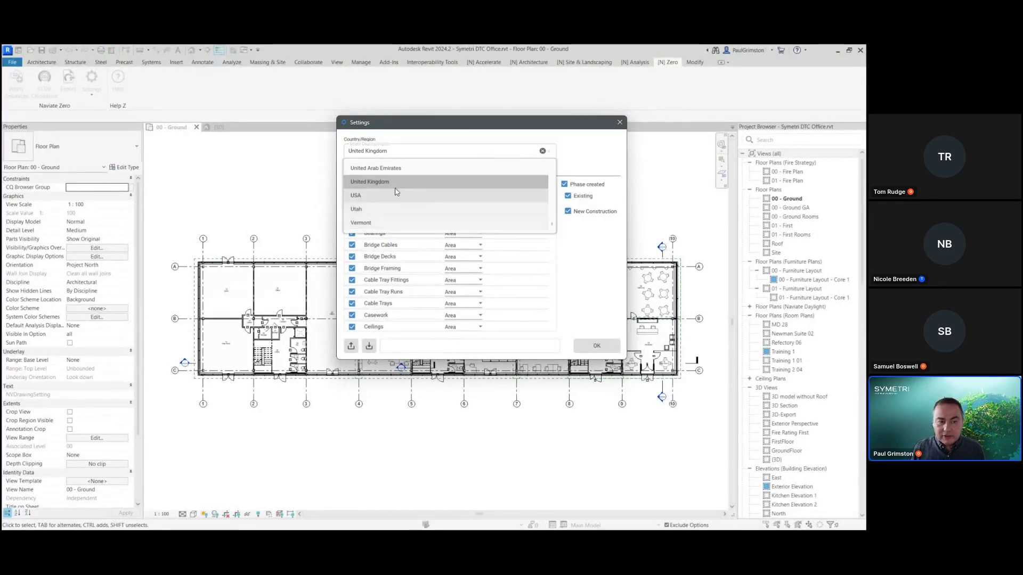
{"action": "left_click", "coordinate": [481, 128]}
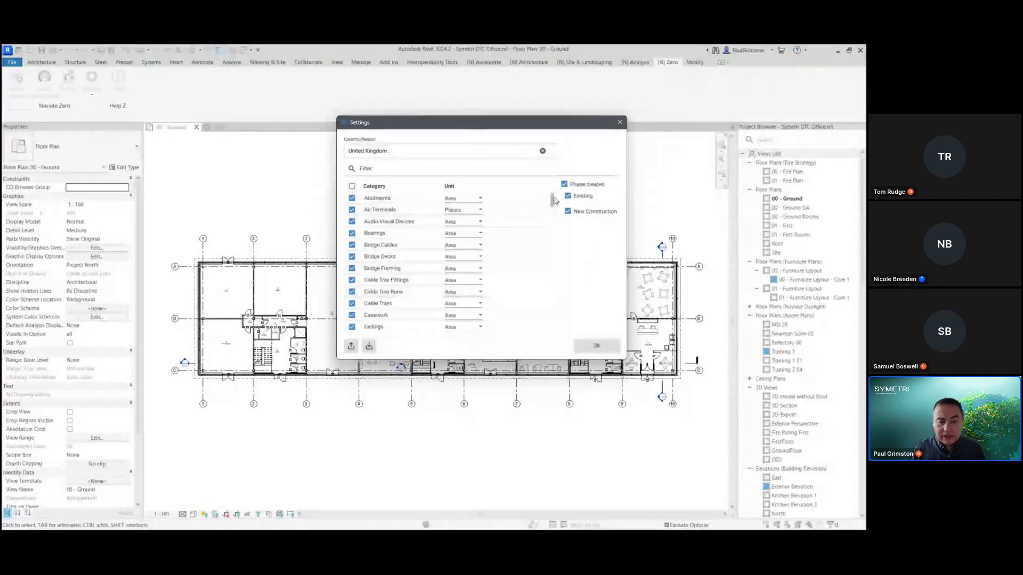
Examine the included element categories and their quantity units throughout the settings list, and accept the settings.
{"action": "scroll", "coordinate": [380, 235], "scroll_direction": "down", "scroll_amount": 3}
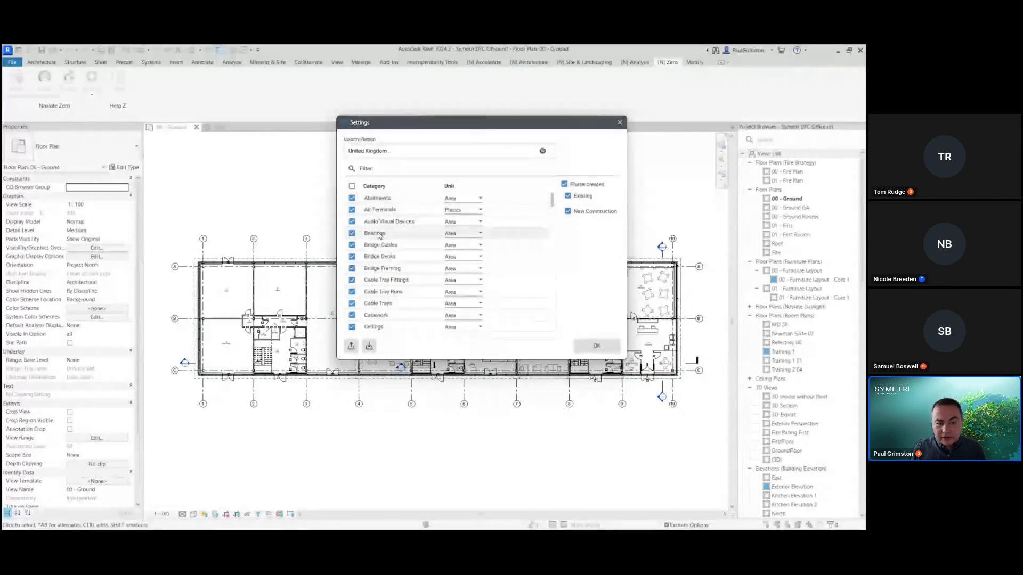
{"action": "scroll", "coordinate": [385, 264], "scroll_direction": "down", "scroll_amount": 2}
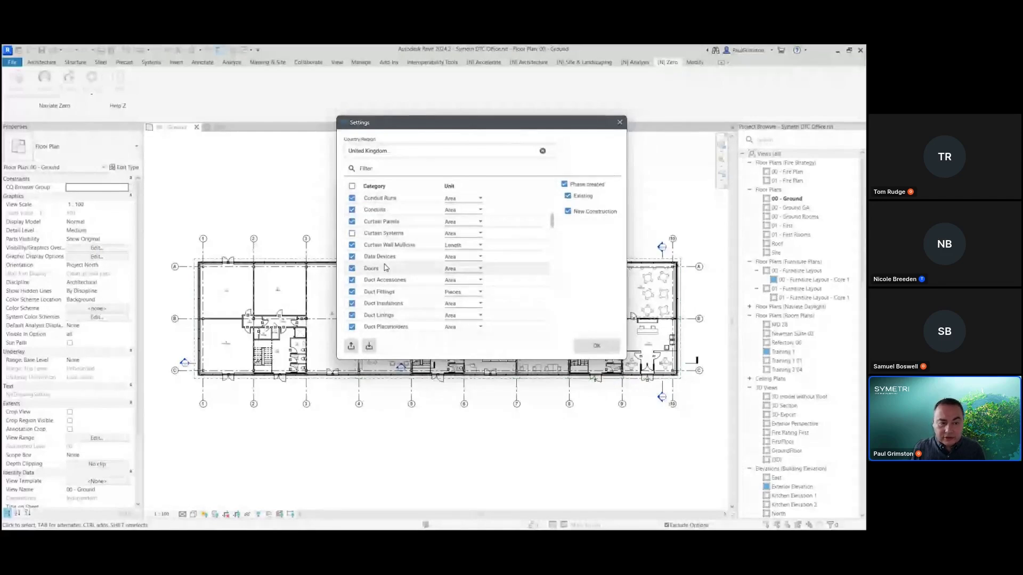
{"action": "scroll", "coordinate": [386, 267], "scroll_direction": "down", "scroll_amount": 2}
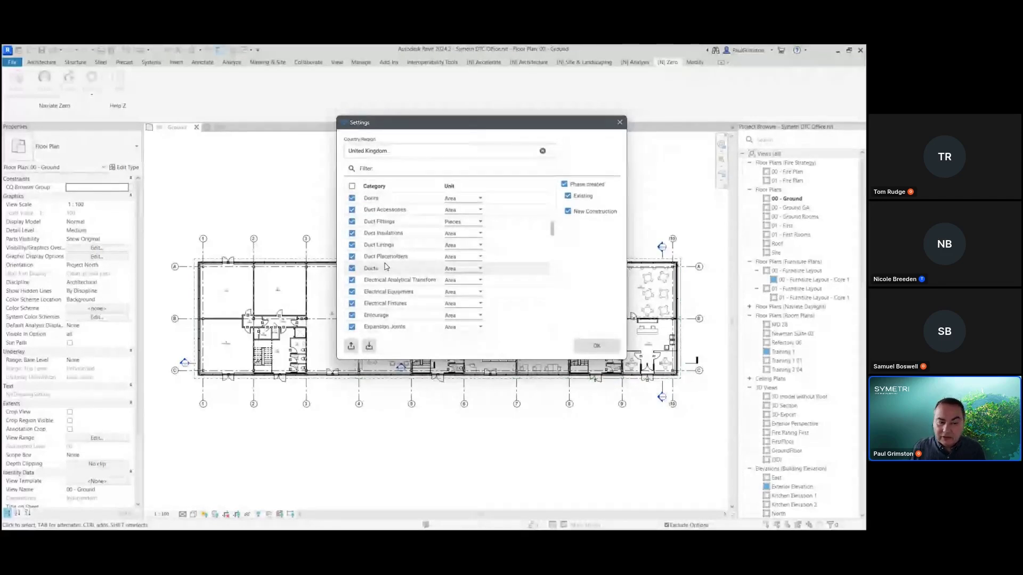
{"action": "scroll", "coordinate": [386, 261], "scroll_direction": "down", "scroll_amount": 4}
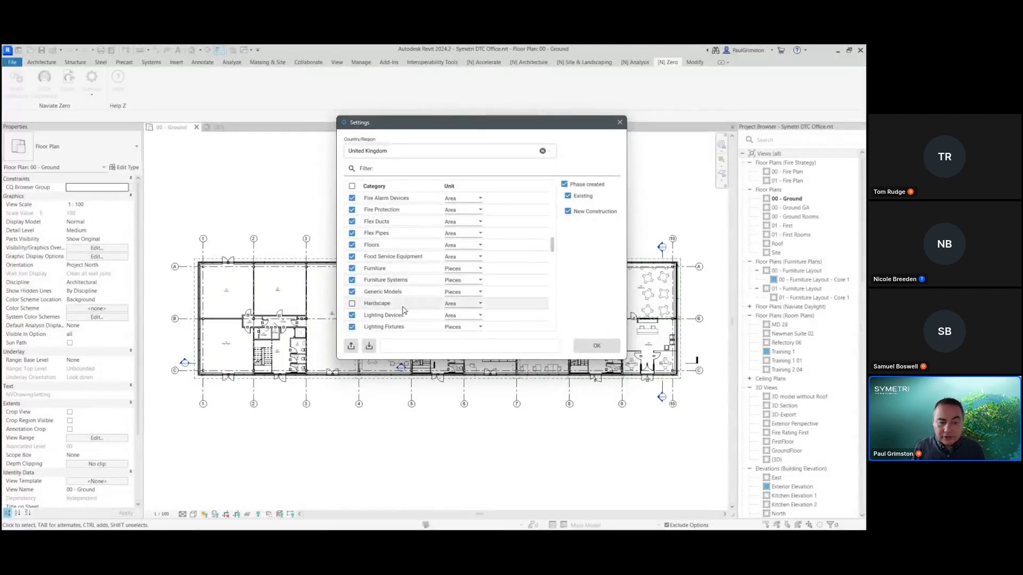
{"action": "scroll", "coordinate": [403, 309], "scroll_direction": "down", "scroll_amount": 2}
{"action": "scroll", "coordinate": [403, 310], "scroll_direction": "down", "scroll_amount": 3}
{"action": "scroll", "coordinate": [404, 306], "scroll_direction": "up", "scroll_amount": 6}
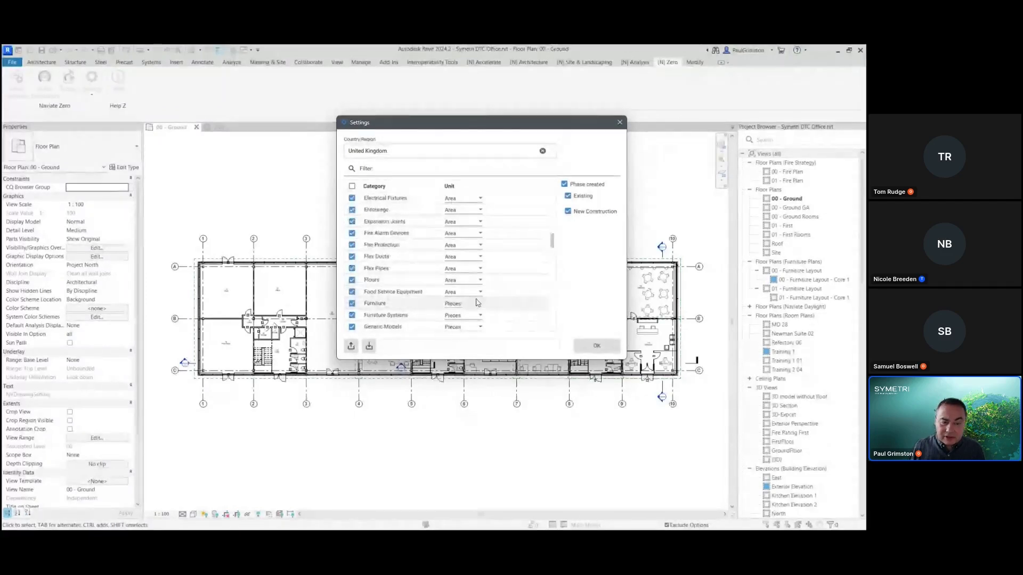
{"action": "scroll", "coordinate": [409, 245], "scroll_direction": "up", "scroll_amount": 4}
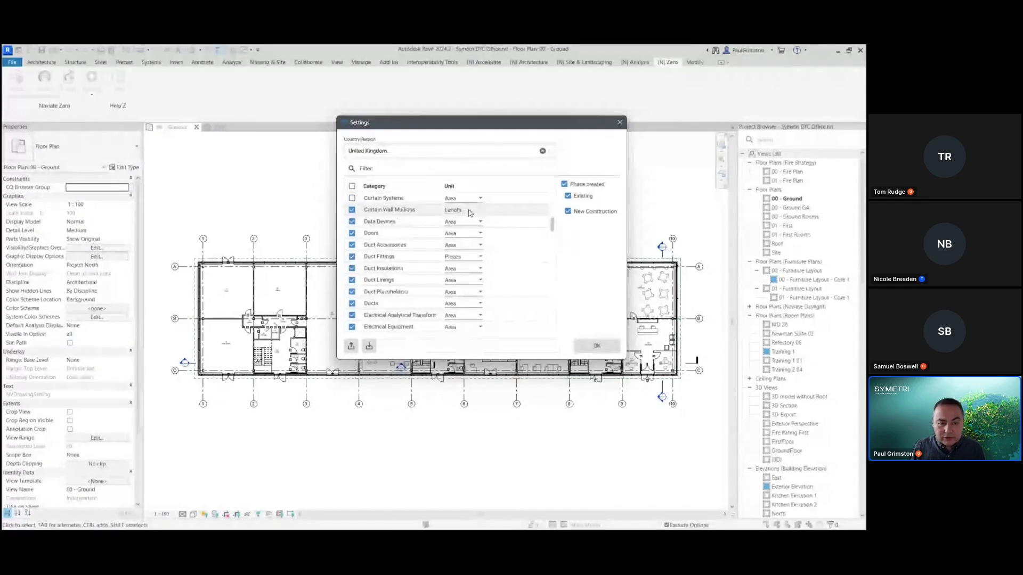
{"action": "scroll", "coordinate": [500, 257], "scroll_direction": "down", "scroll_amount": 4}
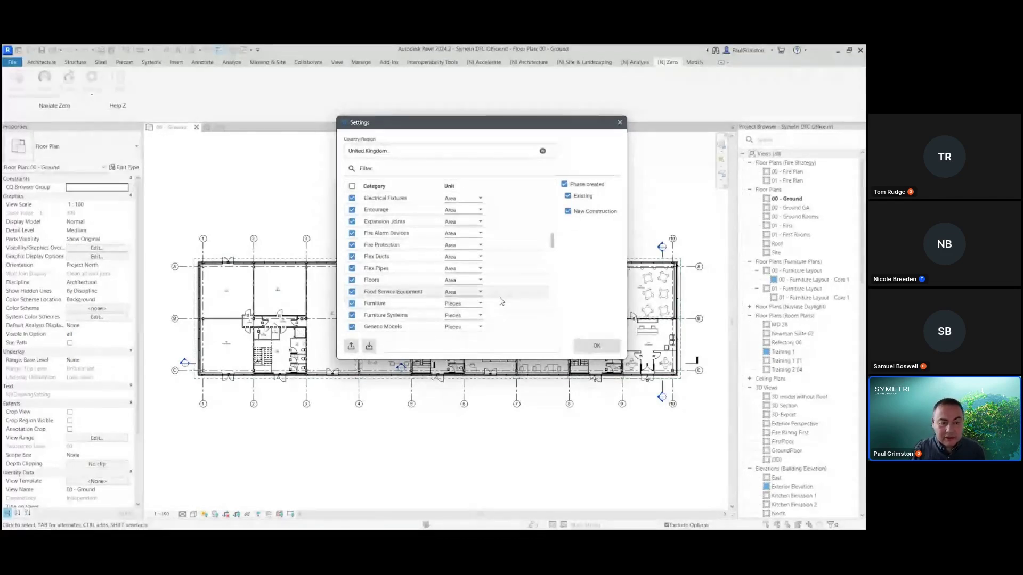
{"action": "scroll", "coordinate": [501, 301], "scroll_direction": "down", "scroll_amount": 3}
{"action": "scroll", "coordinate": [500, 302], "scroll_direction": "down", "scroll_amount": 8}
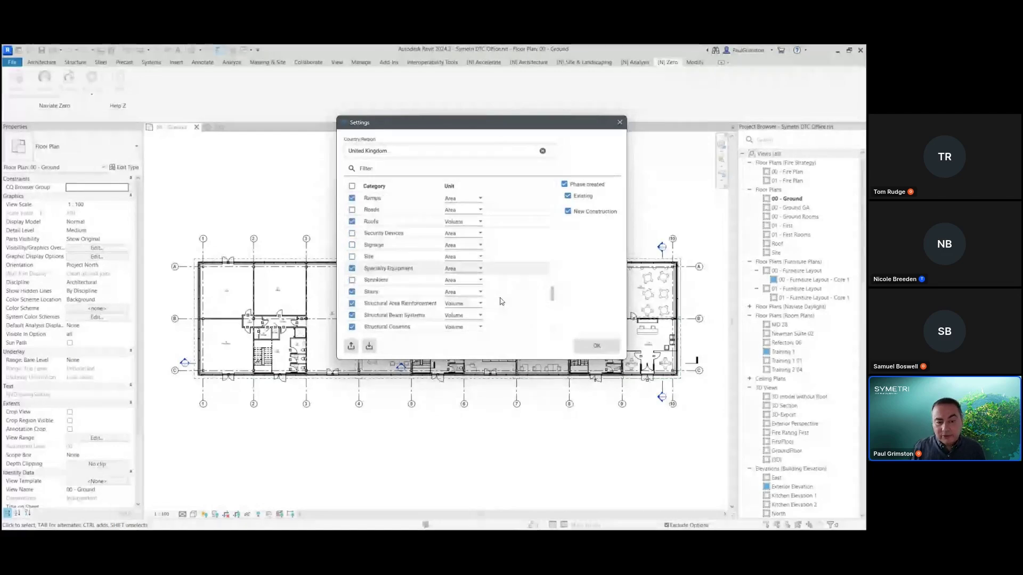
{"action": "scroll", "coordinate": [498, 292], "scroll_direction": "down", "scroll_amount": 6}
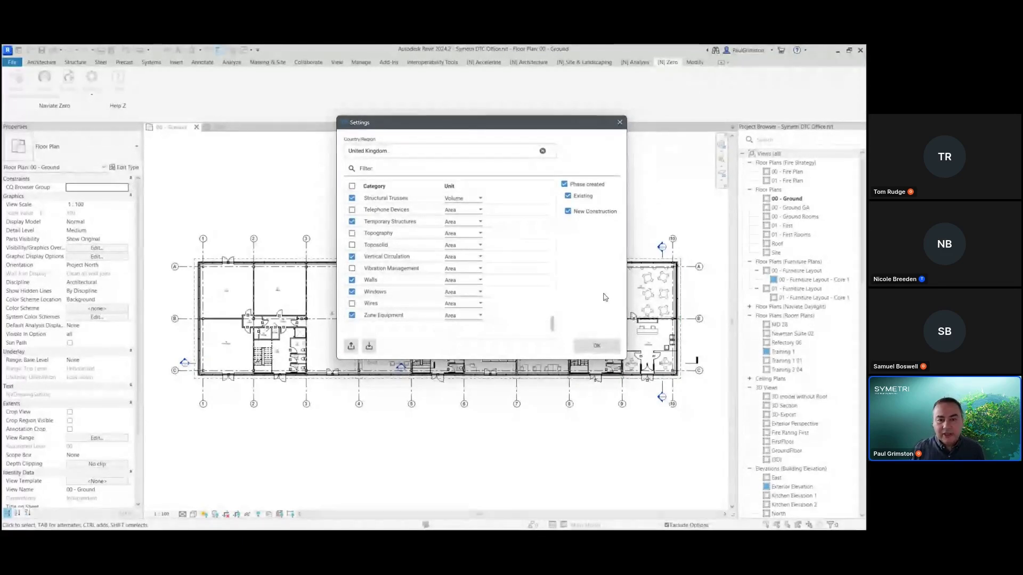
{"action": "left_click", "coordinate": [597, 346]}
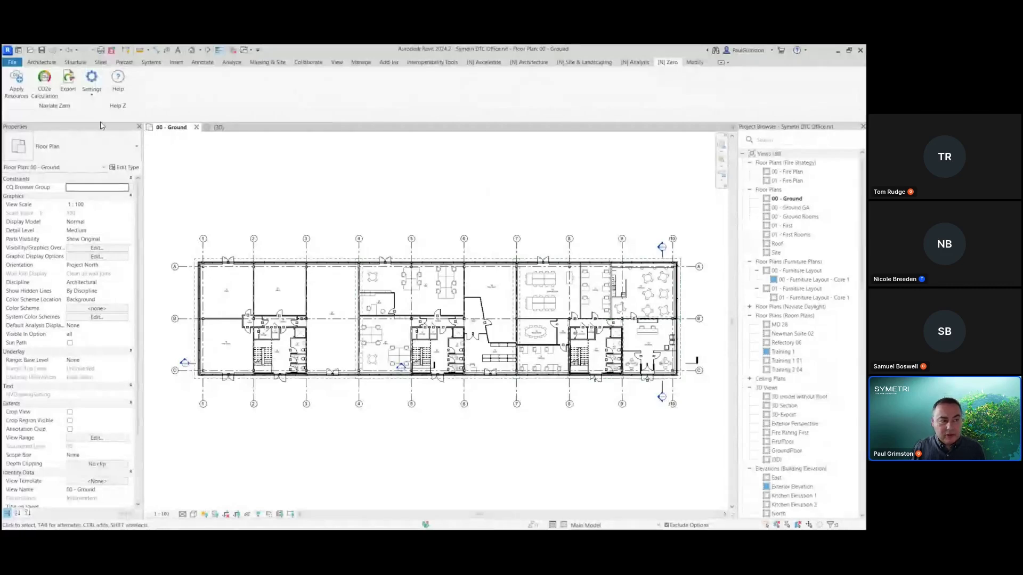
Open Apply Resources and examine the resources mapped to the casework, ceiling, curtain panel, mullion and interior door types.
{"action": "left_click", "coordinate": [11, 99]}
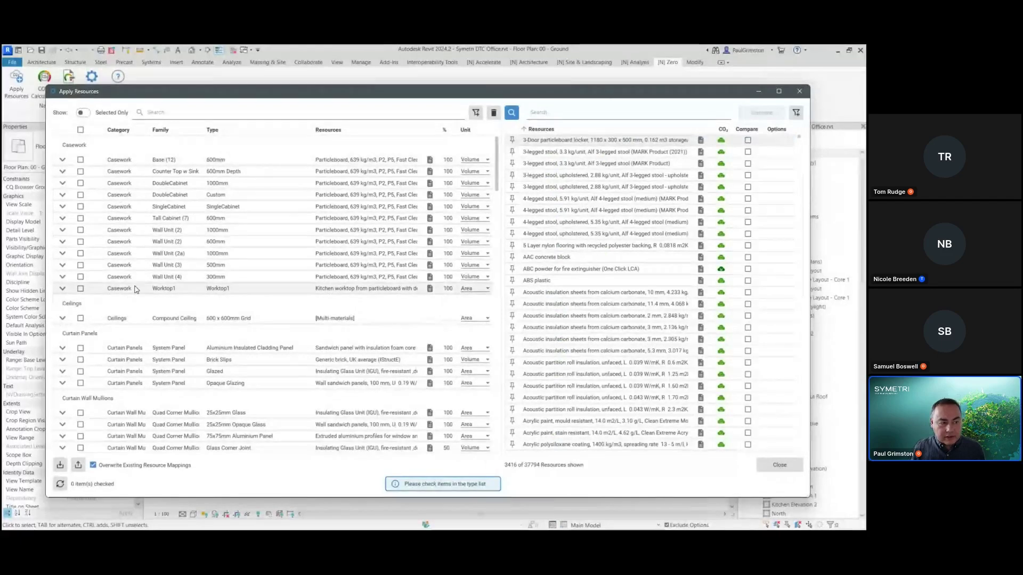
{"action": "left_click_drag", "start_coordinate": [402, 95], "coordinate": [440, 89]}
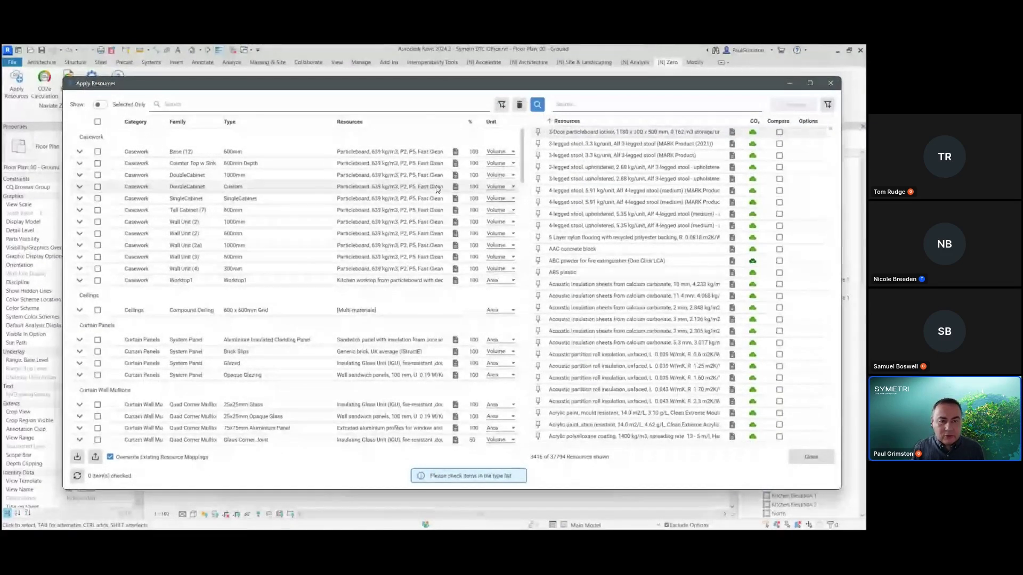
{"action": "scroll", "coordinate": [529, 172], "scroll_direction": "down", "scroll_amount": 3}
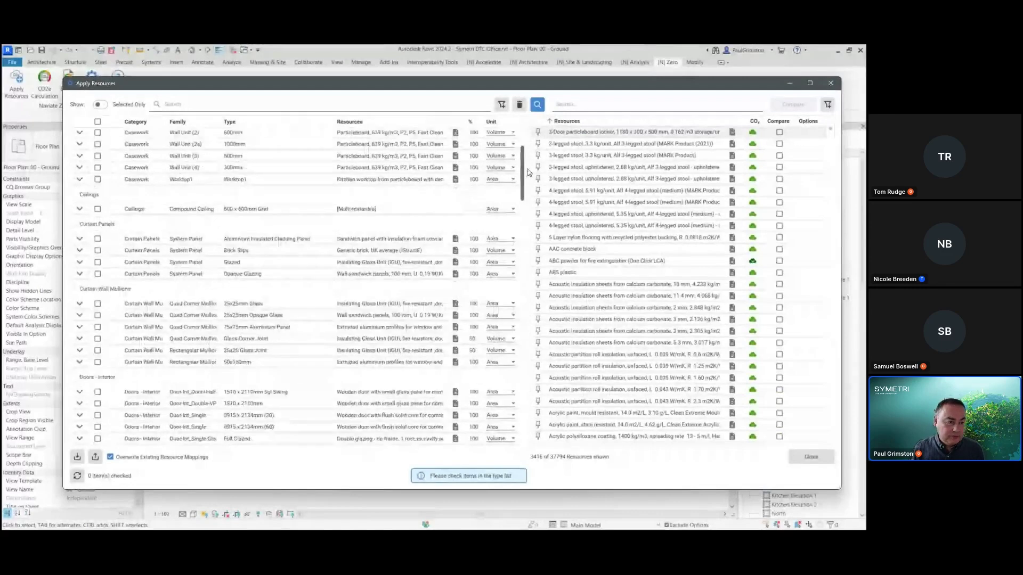
{"action": "scroll", "coordinate": [529, 172], "scroll_direction": "down", "scroll_amount": 6}
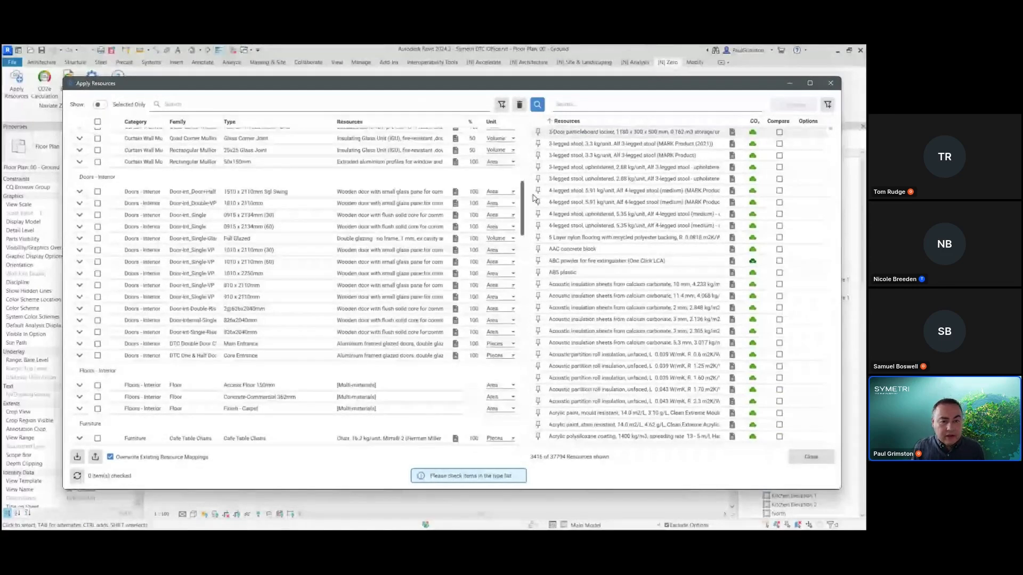
{"action": "scroll", "coordinate": [533, 198], "scroll_direction": "up", "scroll_amount": 9}
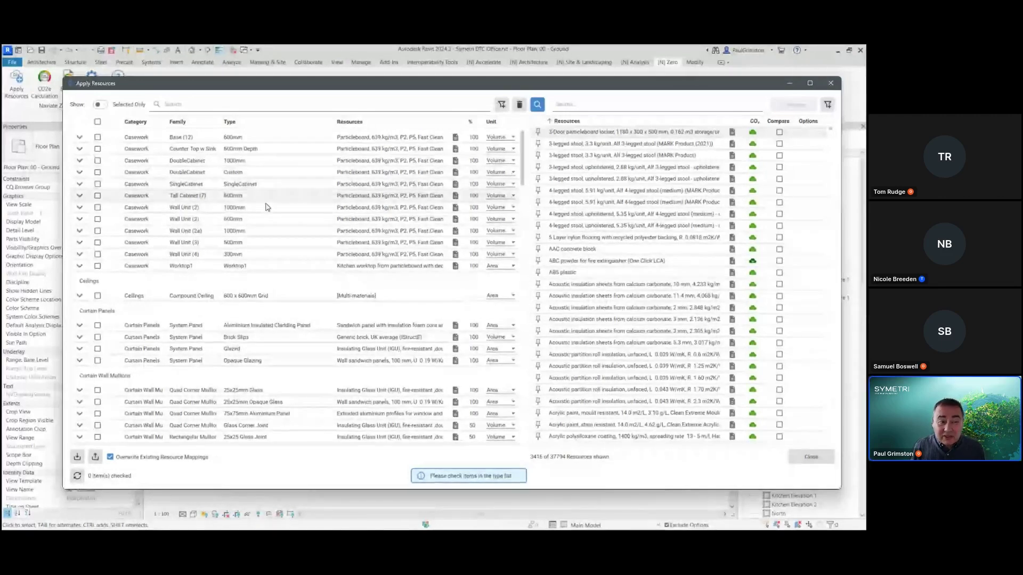
{"action": "scroll", "coordinate": [272, 212], "scroll_direction": "down", "scroll_amount": 1}
{"action": "scroll", "coordinate": [280, 217], "scroll_direction": "down", "scroll_amount": 3}
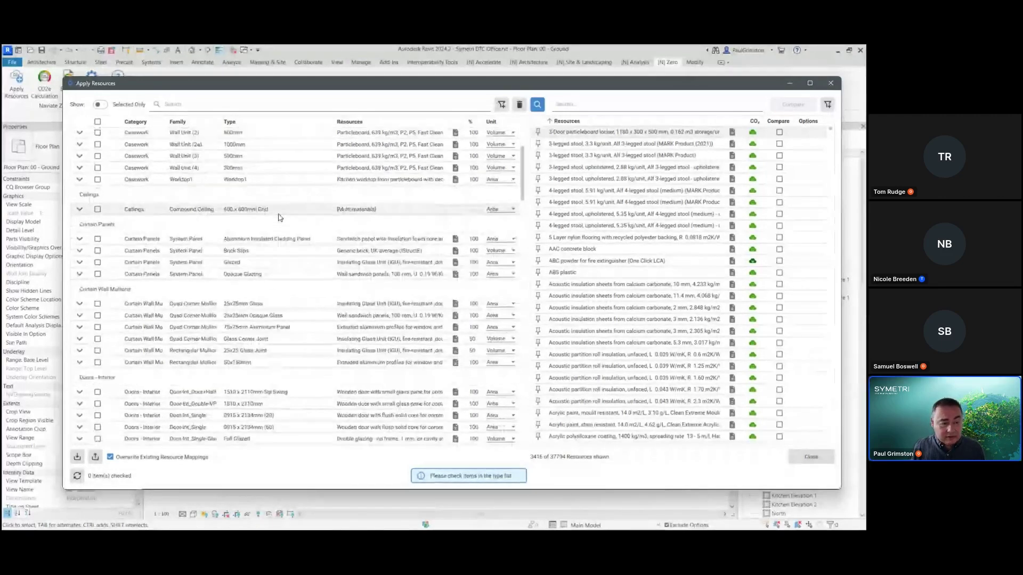
{"action": "scroll", "coordinate": [281, 218], "scroll_direction": "down", "scroll_amount": 1}
{"action": "scroll", "coordinate": [283, 230], "scroll_direction": "down", "scroll_amount": 1}
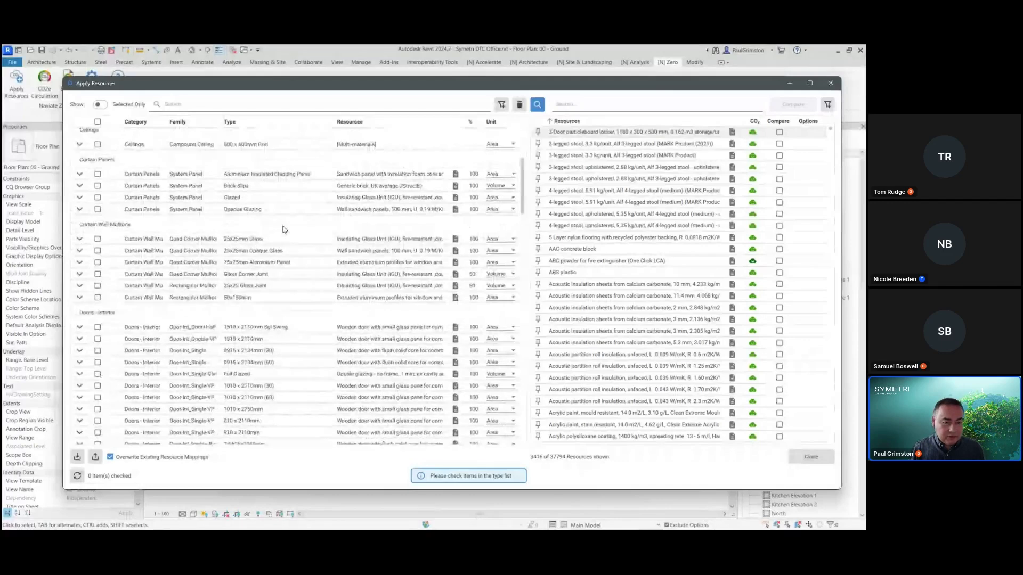
{"action": "scroll", "coordinate": [305, 203], "scroll_direction": "down", "scroll_amount": 1}
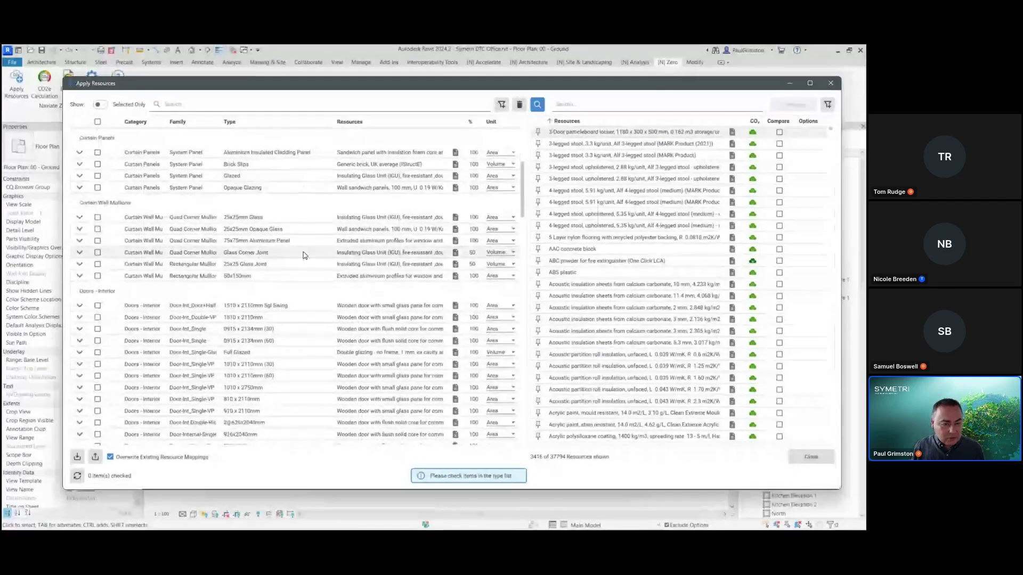
{"action": "scroll", "coordinate": [306, 203], "scroll_direction": "down", "scroll_amount": 2}
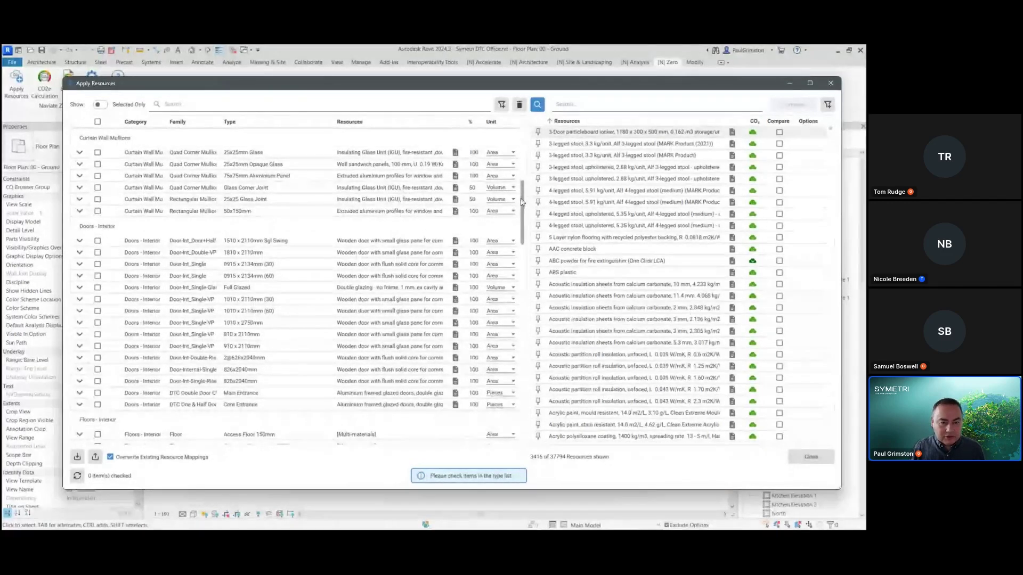
Expand the materials of the Interior - 138mm Partition wall type and mark its Plasterboard layer for resource mapping.
{"action": "left_click_drag", "start_coordinate": [525, 197], "coordinate": [538, 398]}
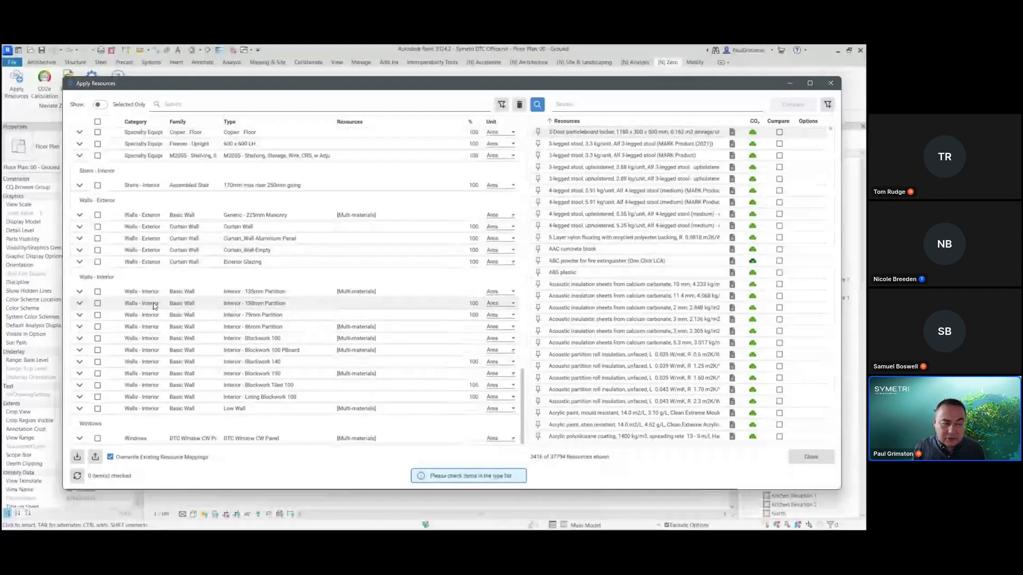
{"action": "left_click", "coordinate": [270, 305]}
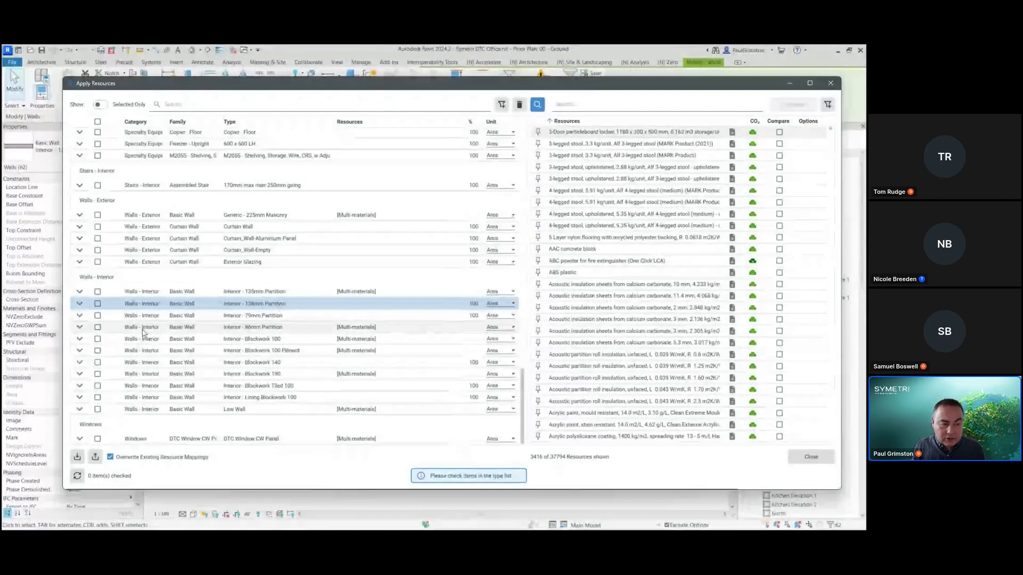
{"action": "left_click", "coordinate": [79, 304]}
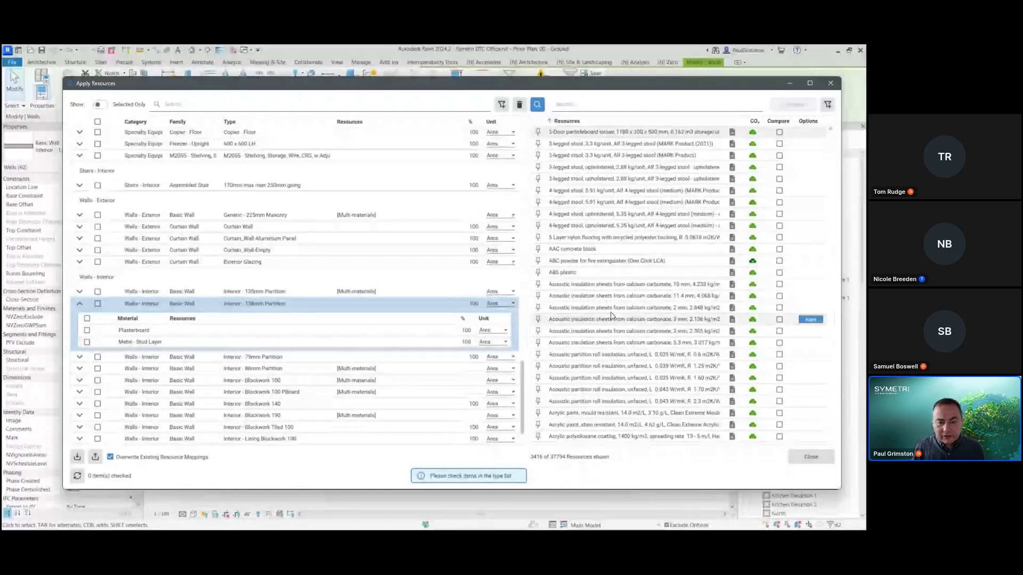
{"action": "left_click", "coordinate": [87, 330]}
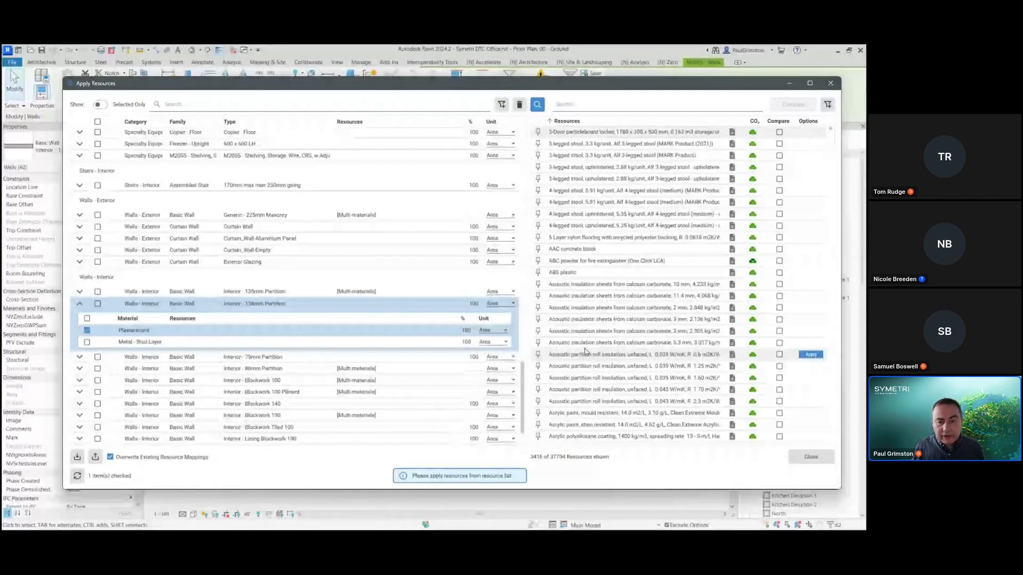
Search the resource library for "plas" and browse the matching products.
{"action": "mouse_move", "coordinate": [649, 159]}
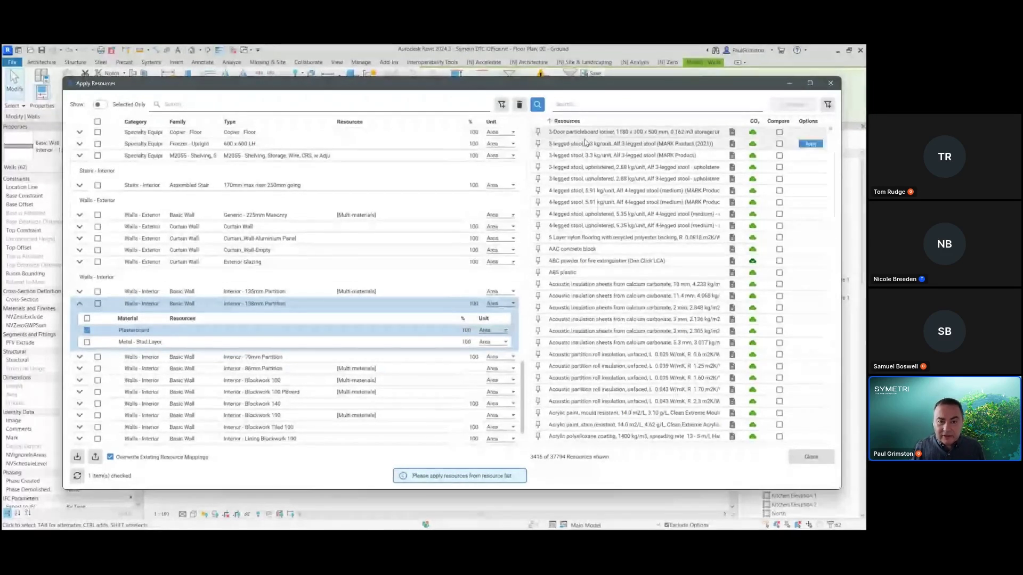
{"action": "left_click", "coordinate": [572, 104]}
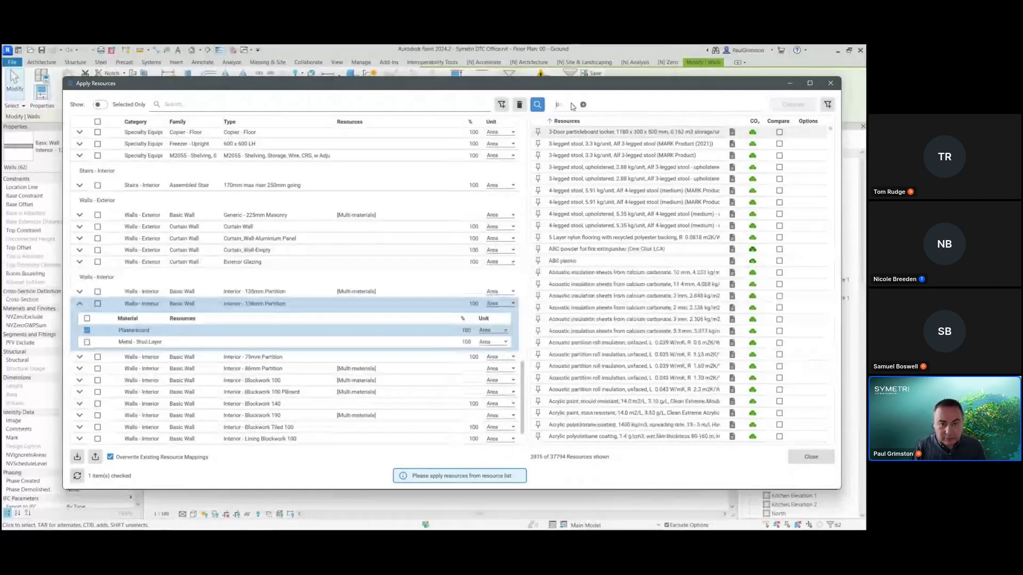
{"action": "type", "text": "plas"}
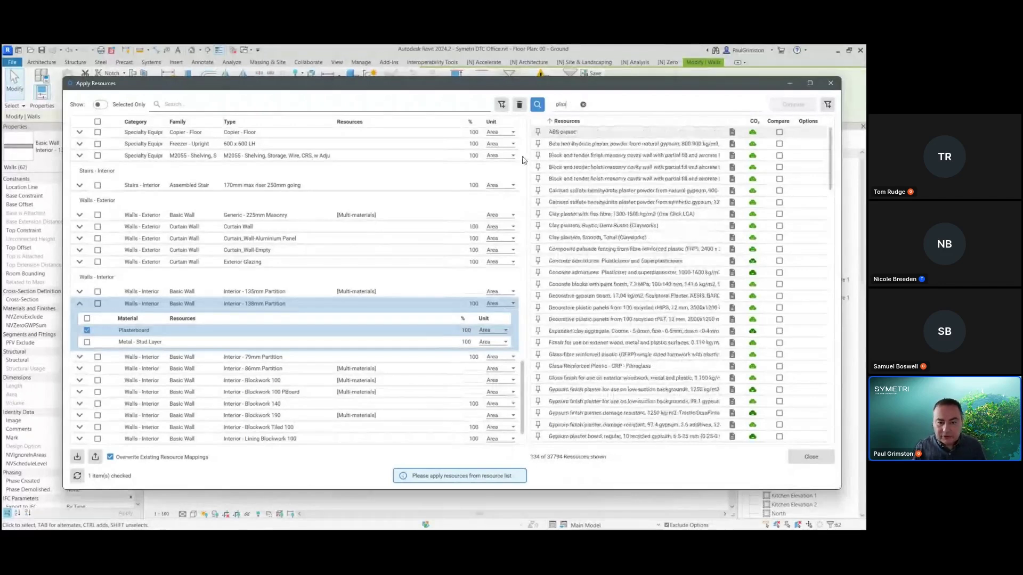
{"action": "scroll", "coordinate": [584, 351], "scroll_direction": "down", "scroll_amount": 1}
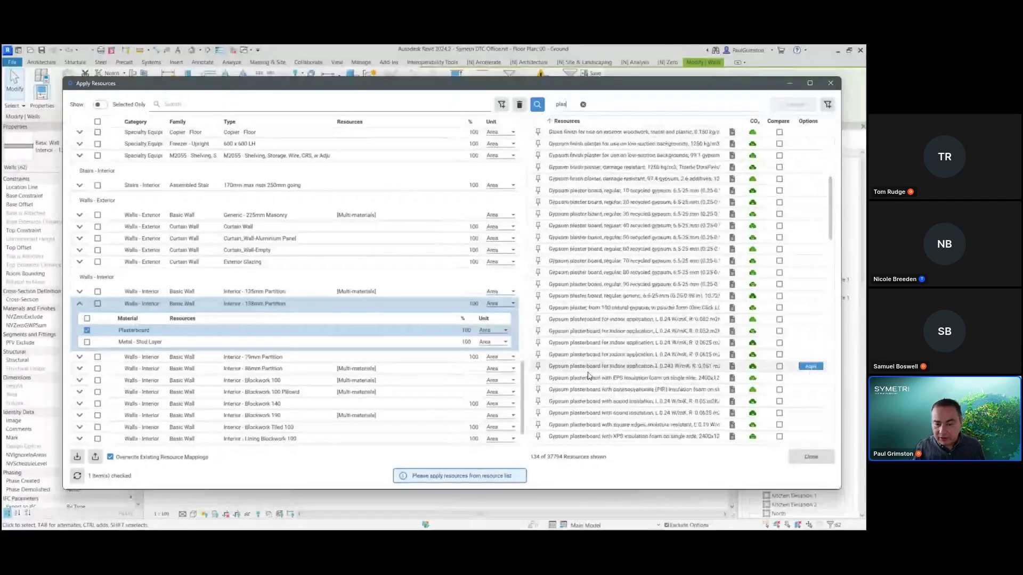
{"action": "scroll", "coordinate": [585, 357], "scroll_direction": "up", "scroll_amount": 1}
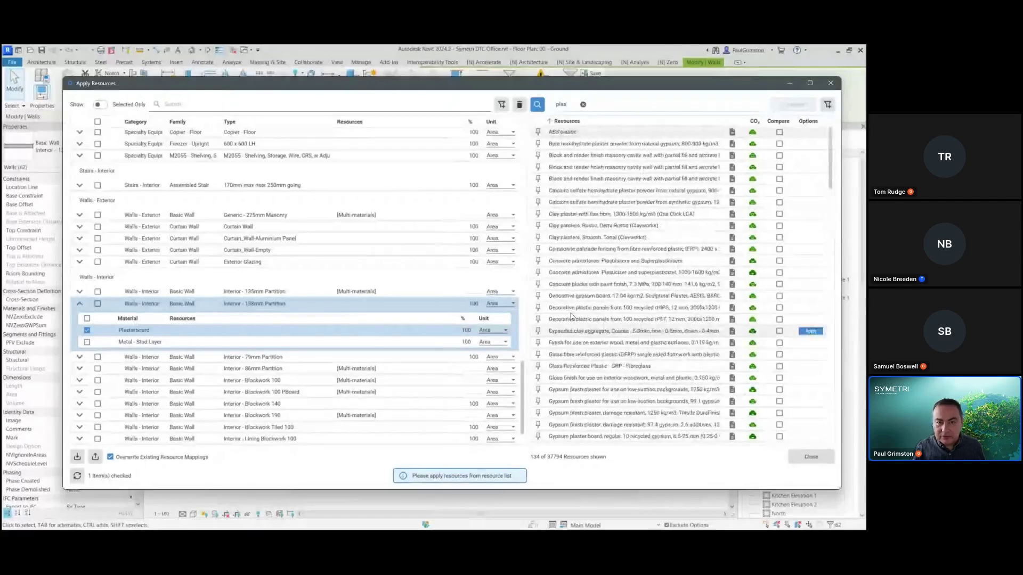
Replace the resource library search term with "gyp" to find gypsum products for the Plasterboard layer.
{"action": "double_click", "coordinate": [557, 106]}
{"action": "key", "text": "BackSpace"}
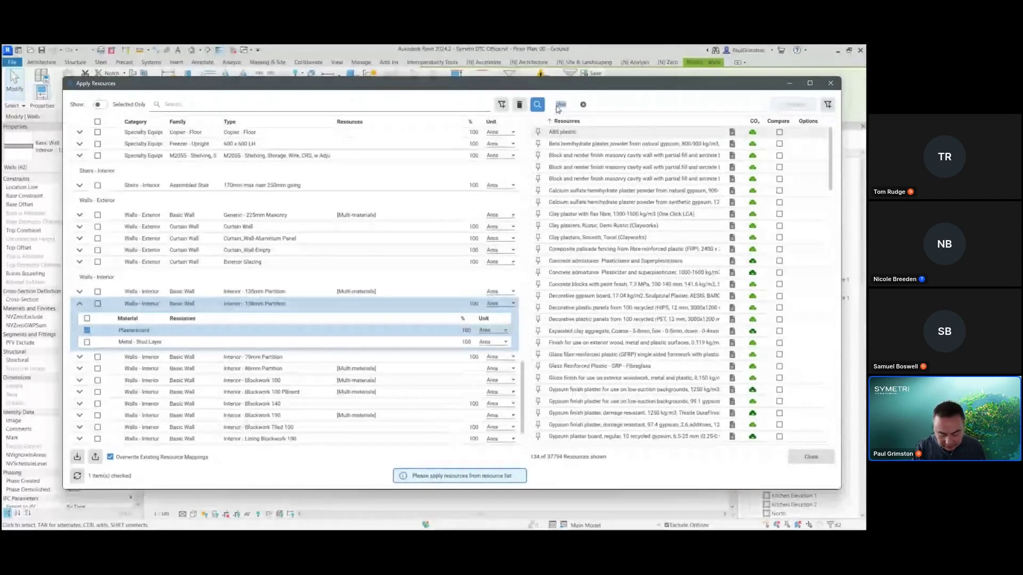
{"action": "type", "text": "gyp"}
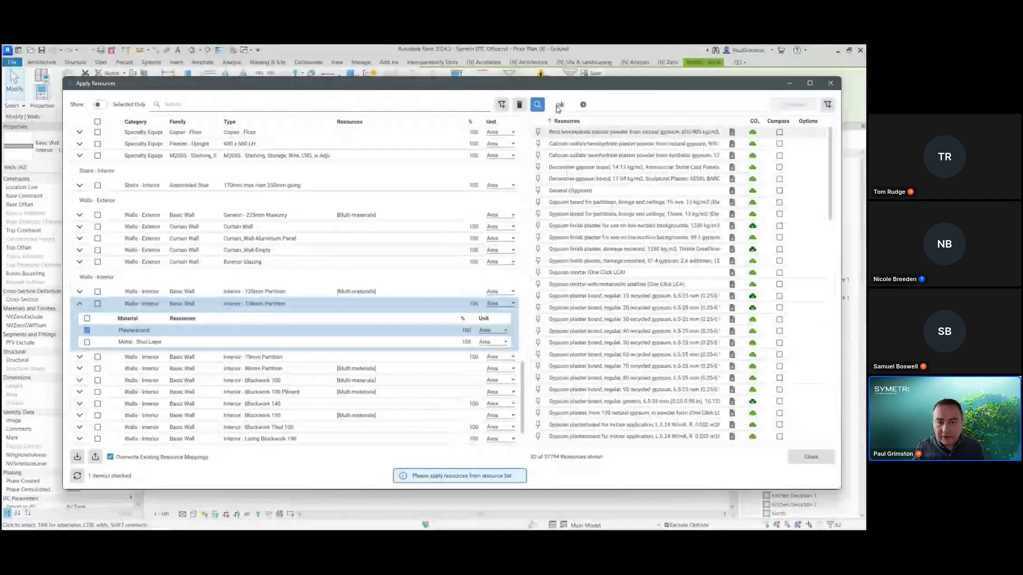
Search the resource library for "gypsum", and narrow the results by replacing the search term with "gyproc".
{"action": "type", "text": "sum"}
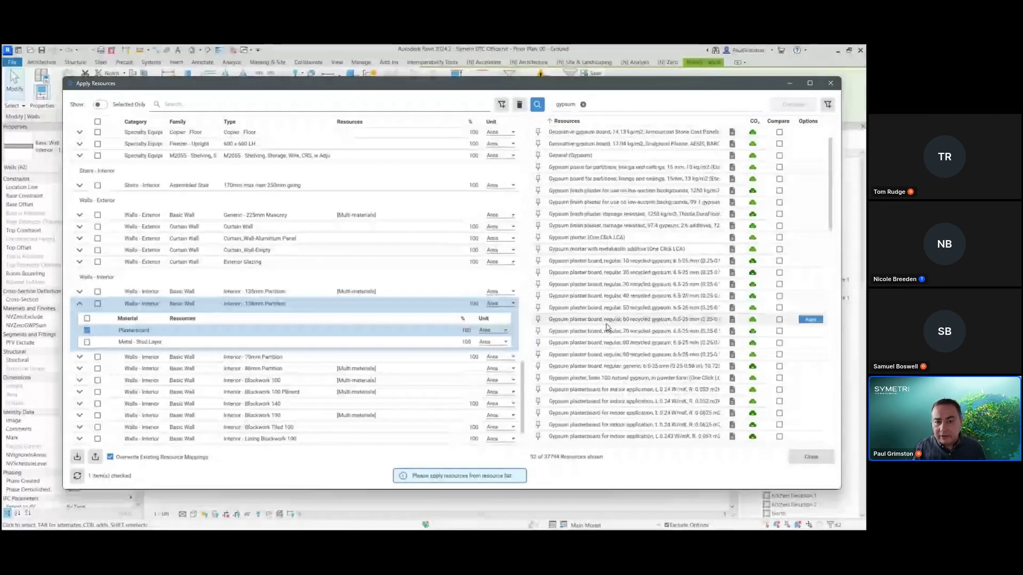
{"action": "scroll", "coordinate": [607, 327], "scroll_direction": "up", "scroll_amount": 1}
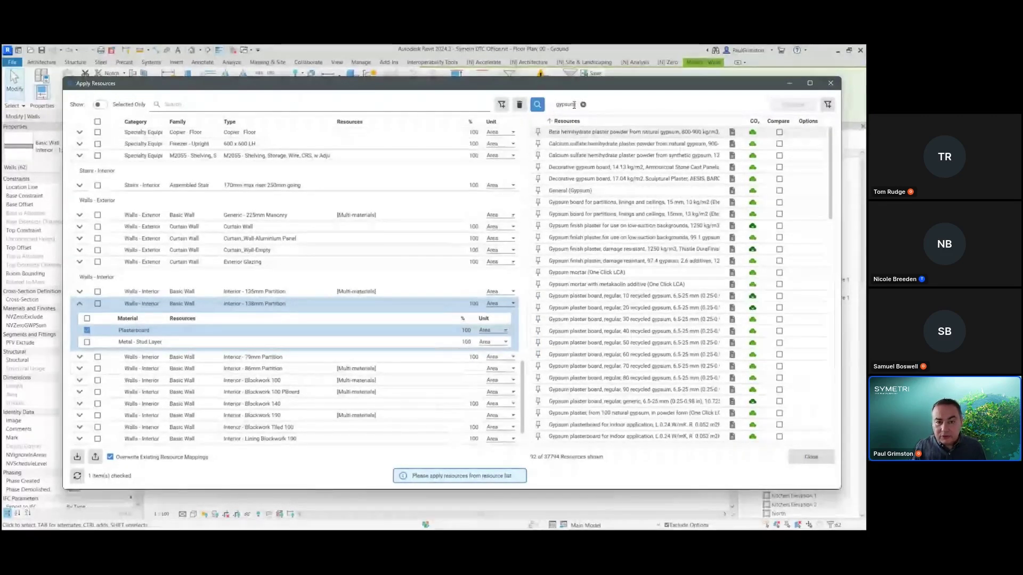
{"action": "left_click_drag", "start_coordinate": [574, 104], "coordinate": [556, 109]}
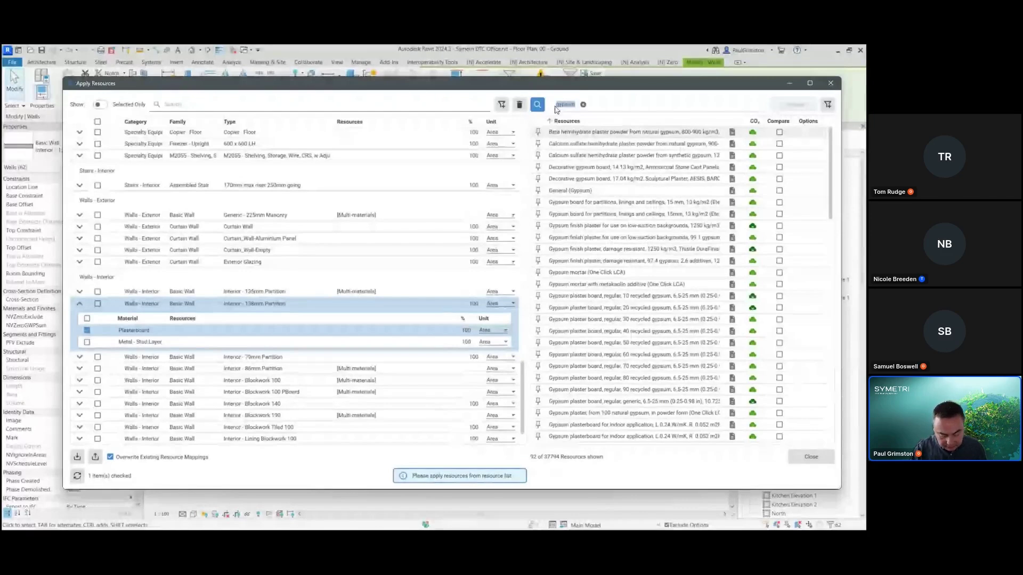
{"action": "type", "text": "dr"}
{"action": "type", "text": "p"}
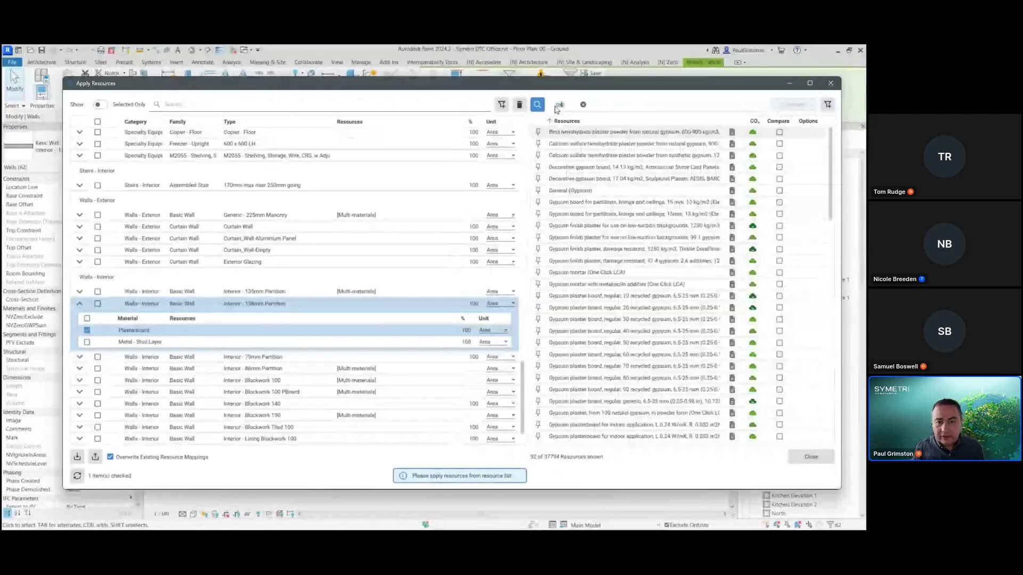
{"action": "type", "text": "roc"}
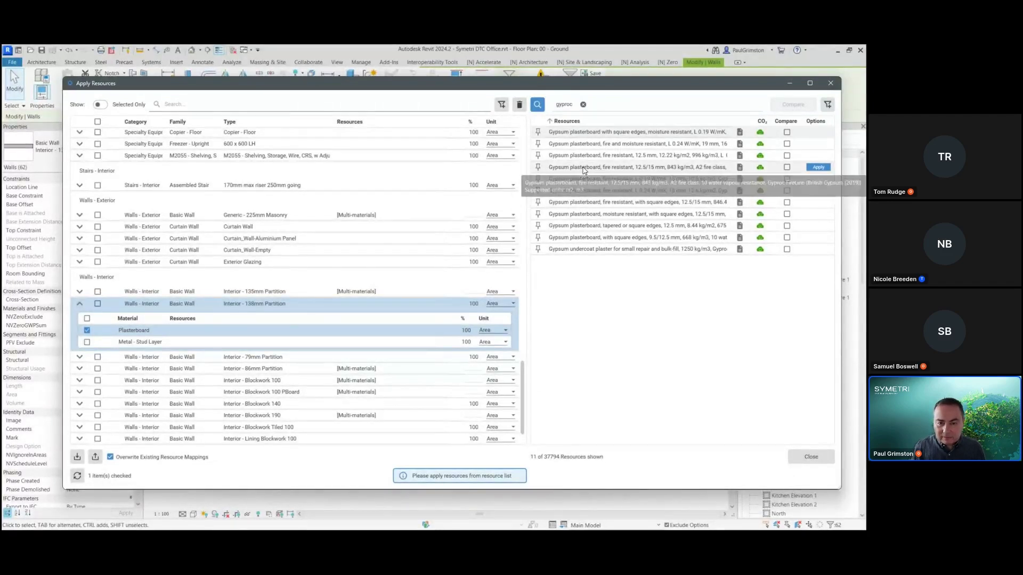
View the details of the fire resistant 12.5/15 mm, 843 kg/m3 gypsum plasterboard resource.
{"action": "left_click", "coordinate": [739, 168]}
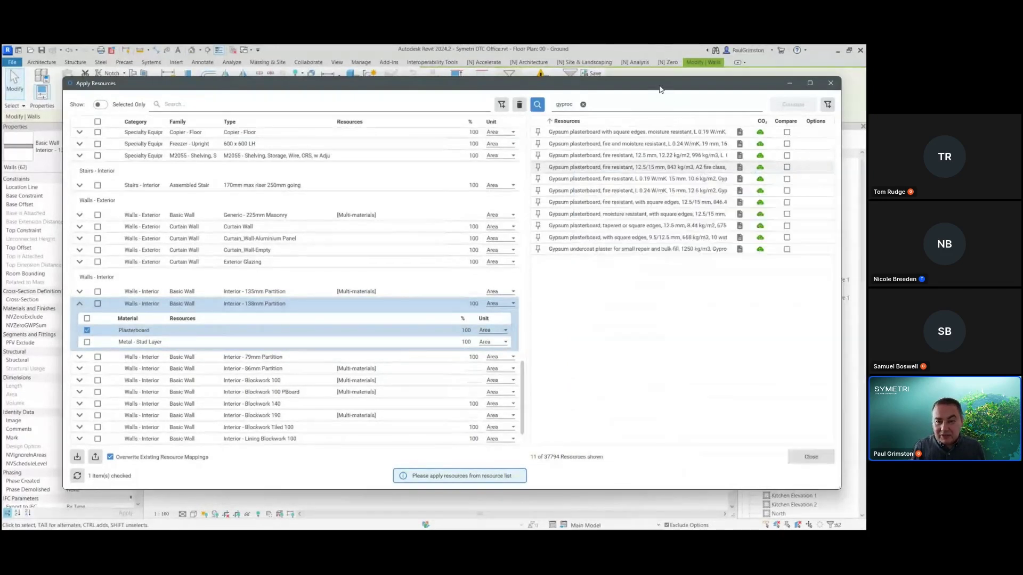
{"action": "mouse_move", "coordinate": [818, 168]}
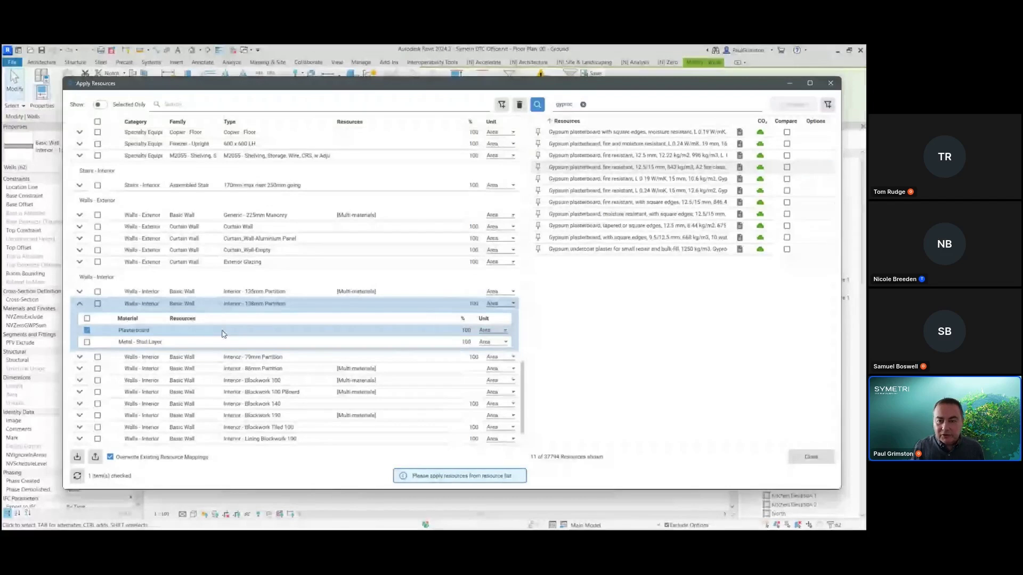
{"action": "mouse_move", "coordinate": [760, 172]}
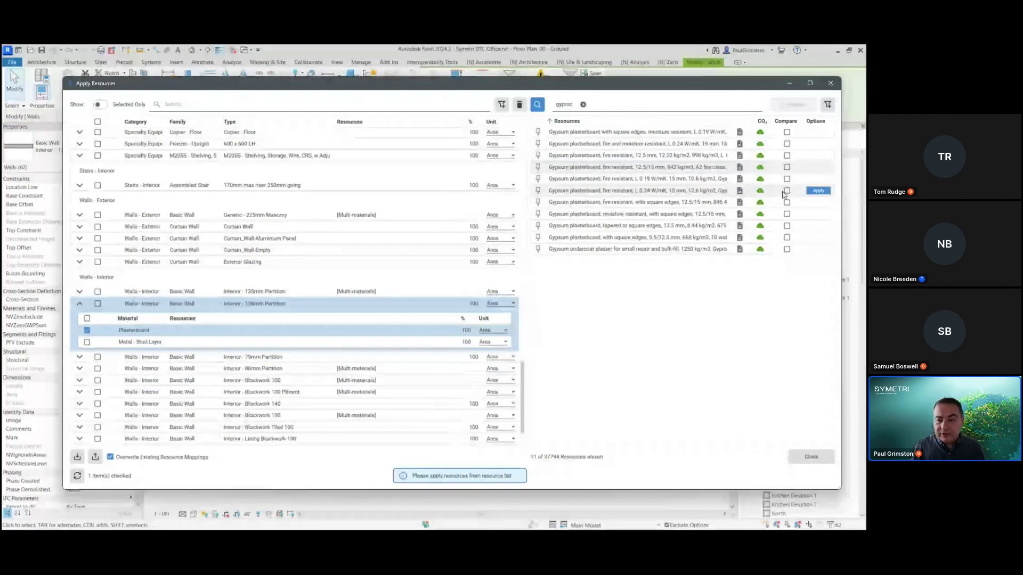
Compare four fire resistant Gyproc plasterboards and apply Gyproc FireLine 15 mm to the Plasterboard layer of the 138mm partition.
{"action": "left_click", "coordinate": [787, 155]}
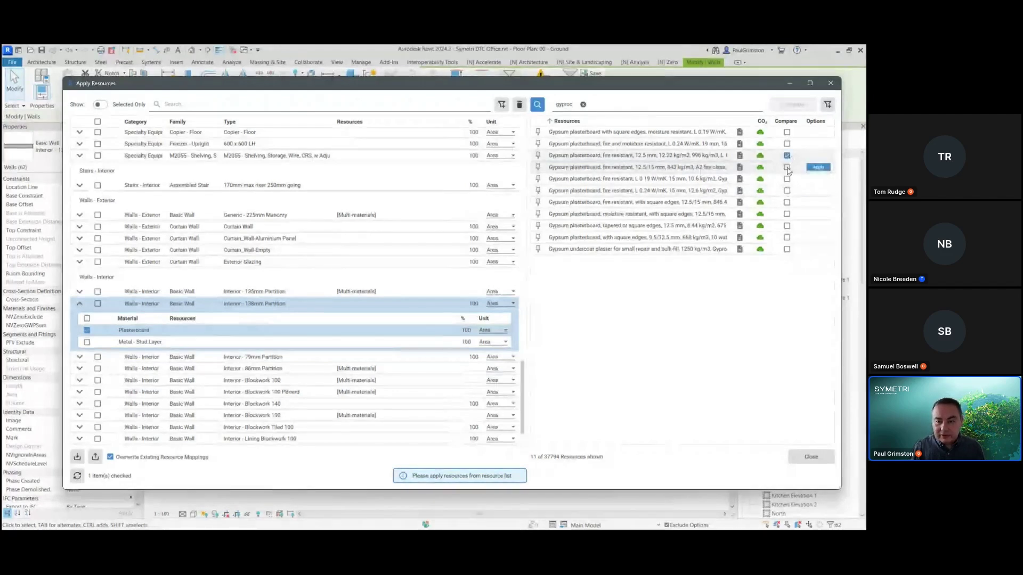
{"action": "left_click", "coordinate": [787, 167]}
{"action": "left_click", "coordinate": [787, 191]}
{"action": "left_click", "coordinate": [786, 202]}
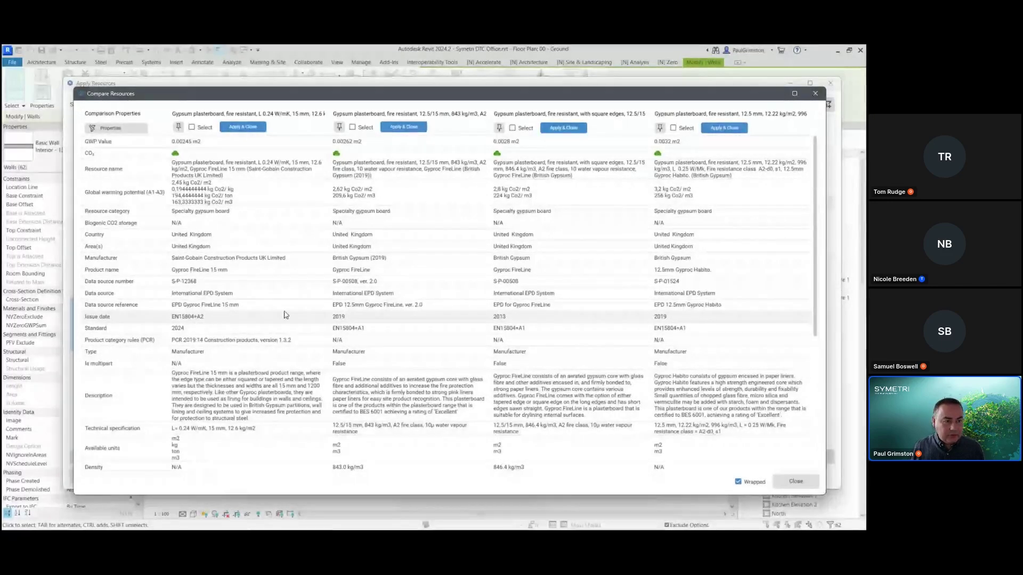
{"action": "left_click", "coordinate": [244, 128]}
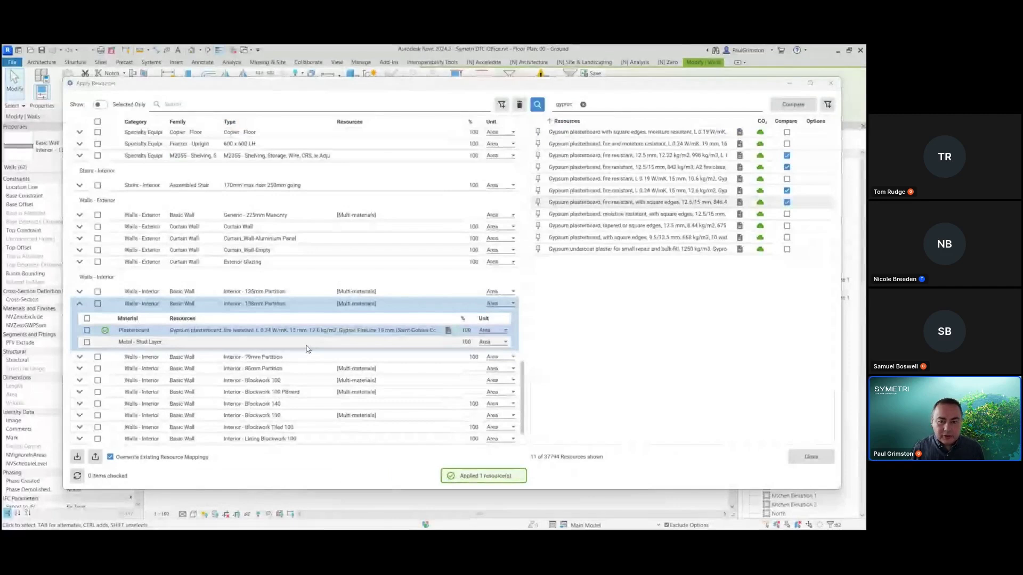
Uncheck all compared resources and pin the fire resistant 15 mm, 12.6 kg/m2 plasterboard in the resource list.
{"action": "right_click", "coordinate": [793, 195]}
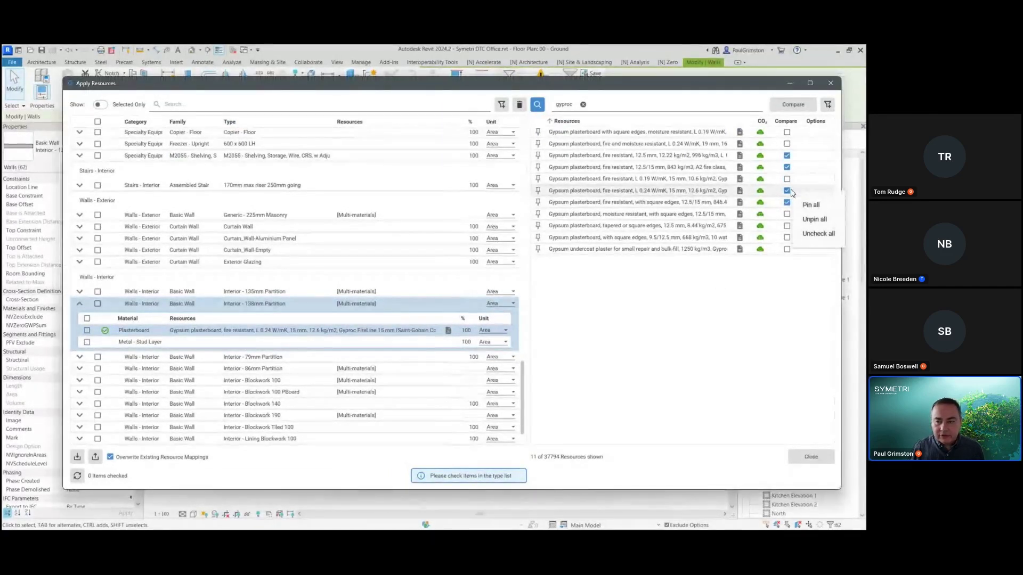
{"action": "left_click", "coordinate": [818, 234]}
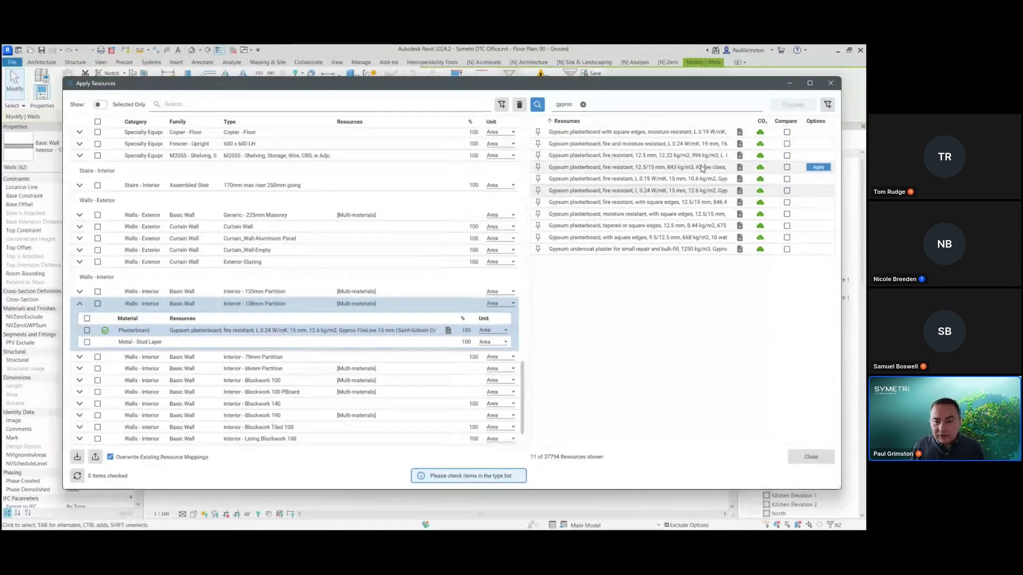
{"action": "left_click", "coordinate": [537, 190]}
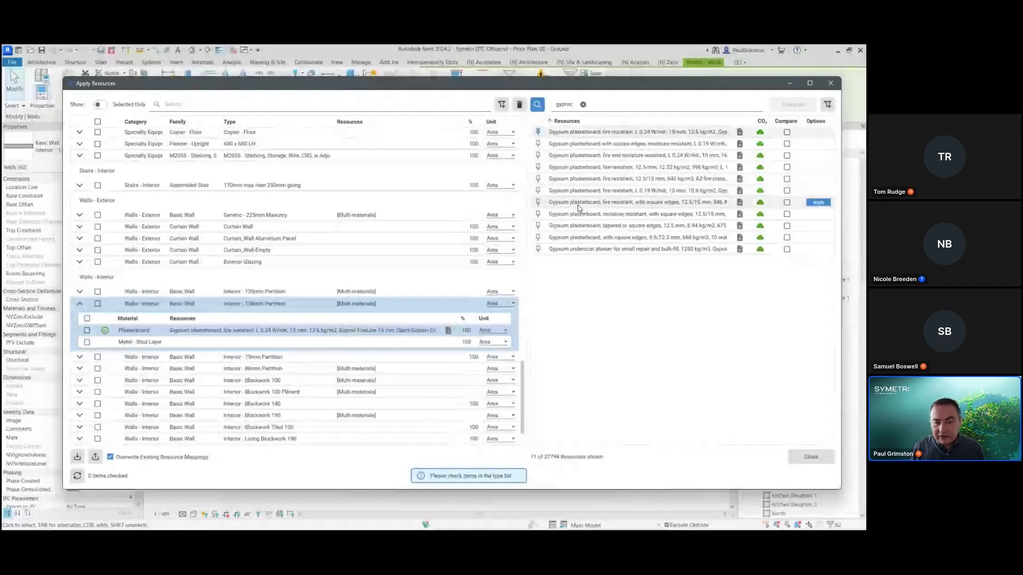
Mark the Metal - Stud Layer for mapping and search "gypsum" to locate and inspect the Libra Systems LTD metal framing components.
{"action": "left_click", "coordinate": [583, 105]}
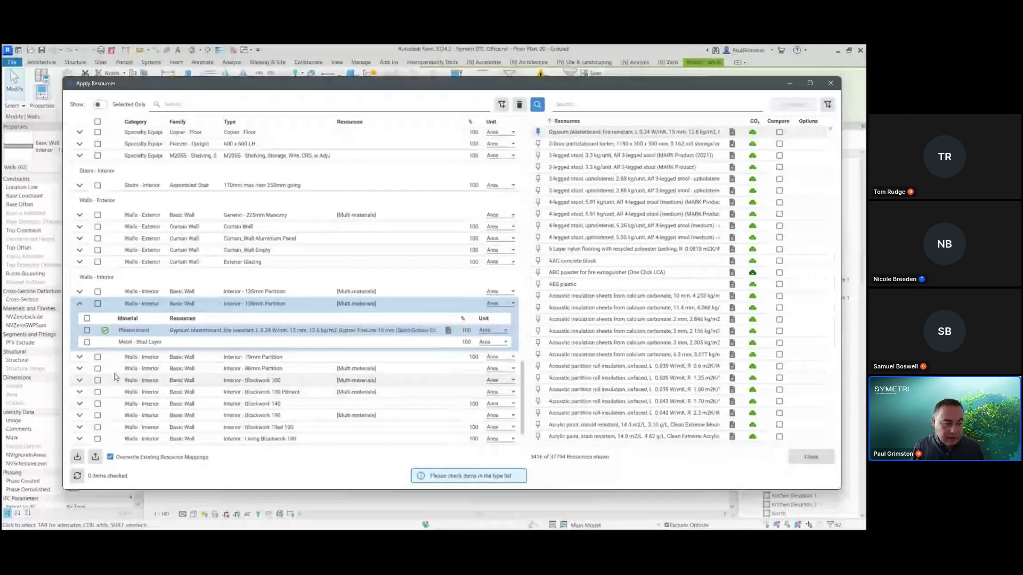
{"action": "left_click", "coordinate": [87, 343]}
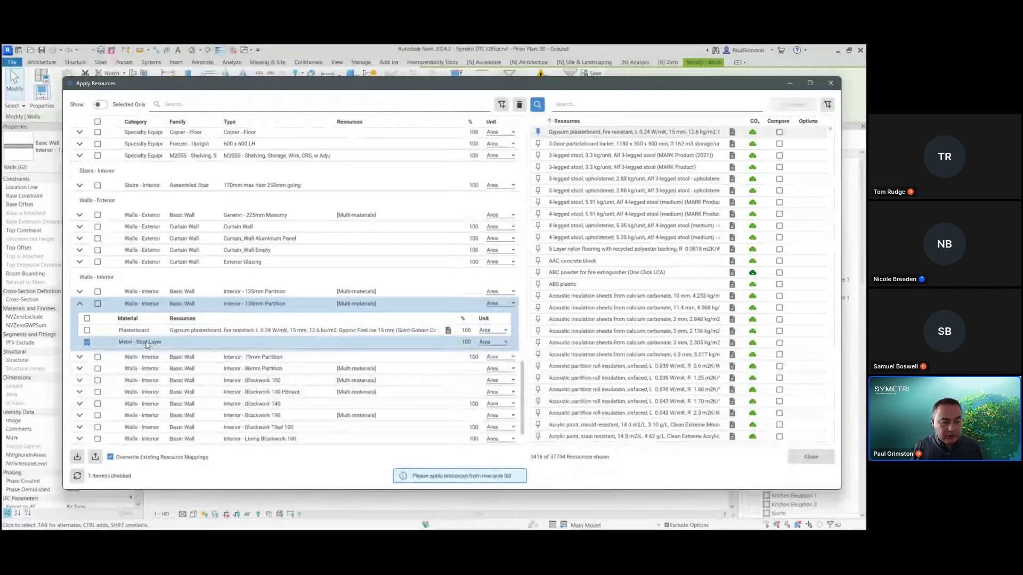
{"action": "left_click", "coordinate": [600, 105]}
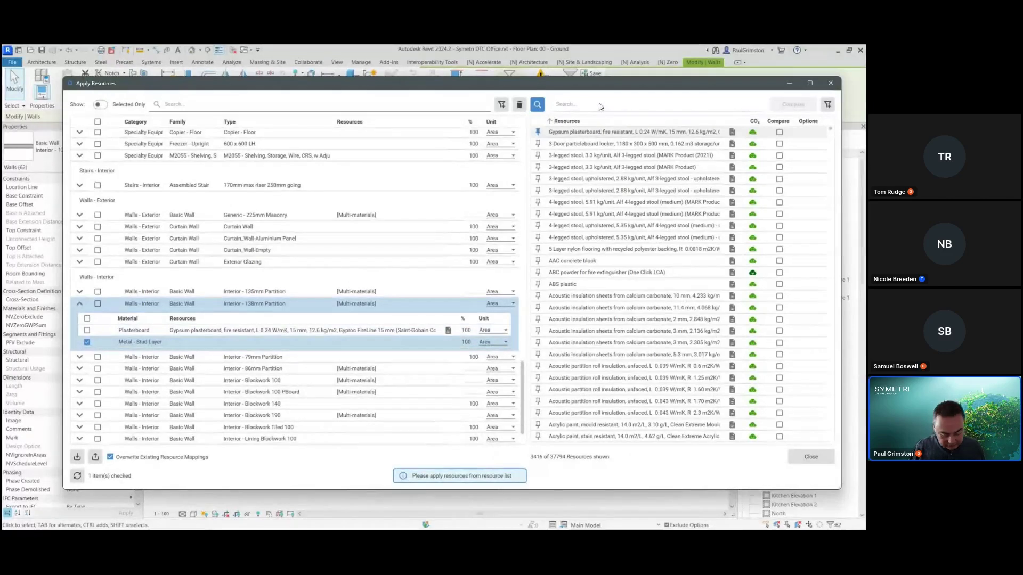
{"action": "type", "text": "gyps"}
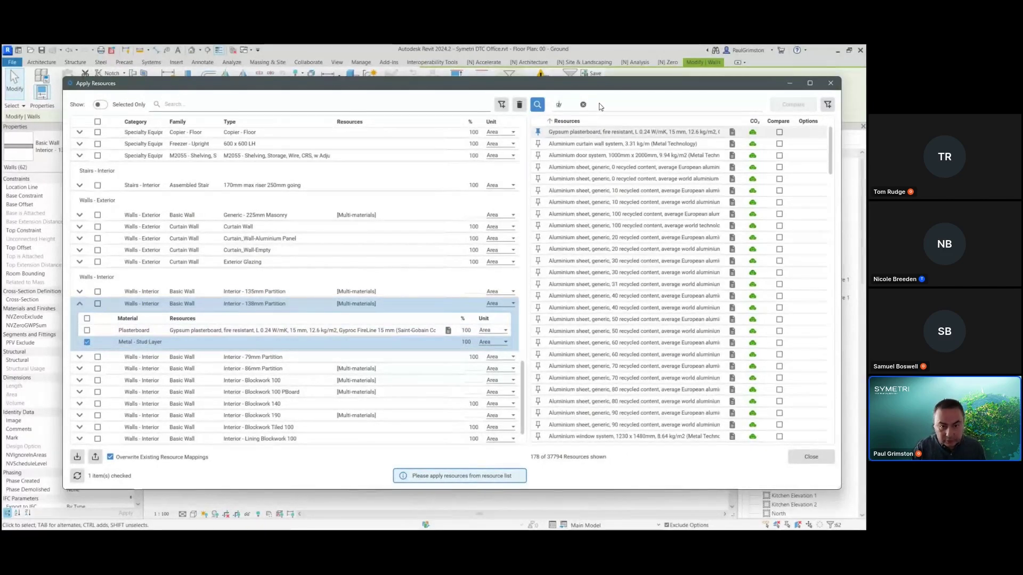
{"action": "type", "text": "um"}
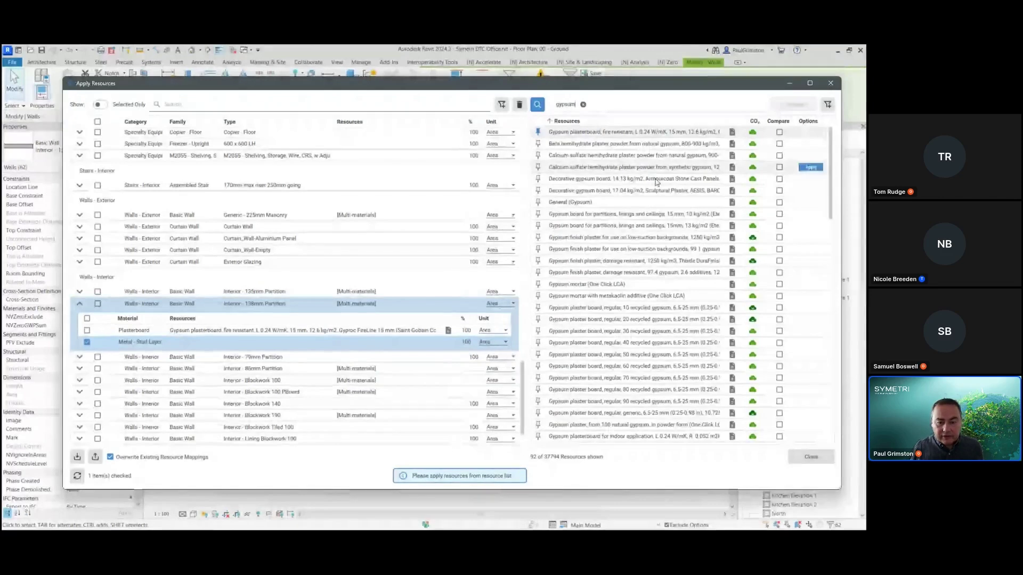
{"action": "scroll", "coordinate": [614, 279], "scroll_direction": "down", "scroll_amount": 3}
{"action": "scroll", "coordinate": [614, 278], "scroll_direction": "down", "scroll_amount": 10}
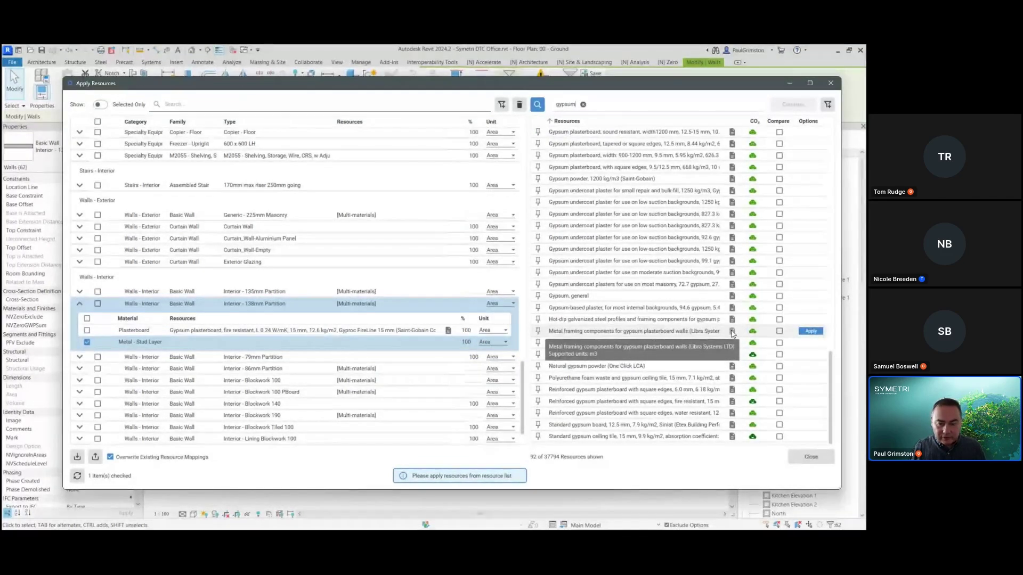
{"action": "mouse_move", "coordinate": [732, 333]}
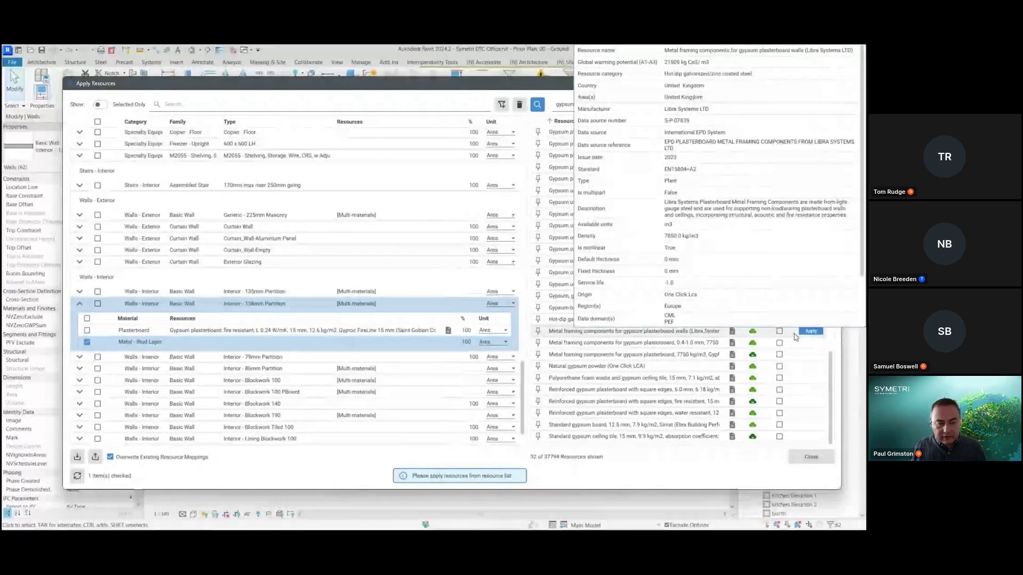
Set the Metal - Stud Layer's unit to Volume and apply the Libra Systems LTD metal framing components for gypsum plasterboard walls.
{"action": "left_click", "coordinate": [810, 332]}
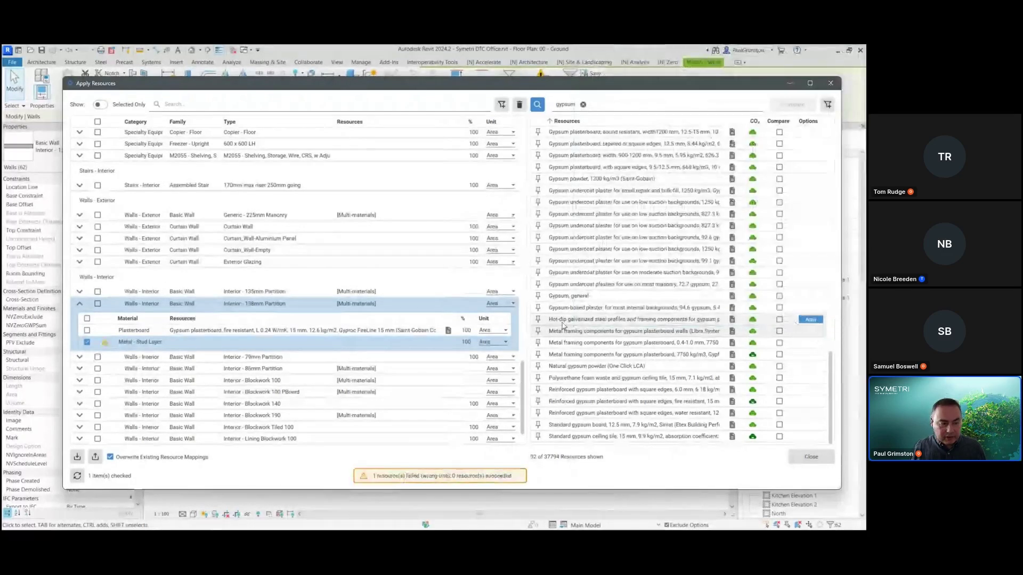
{"action": "left_click", "coordinate": [505, 342]}
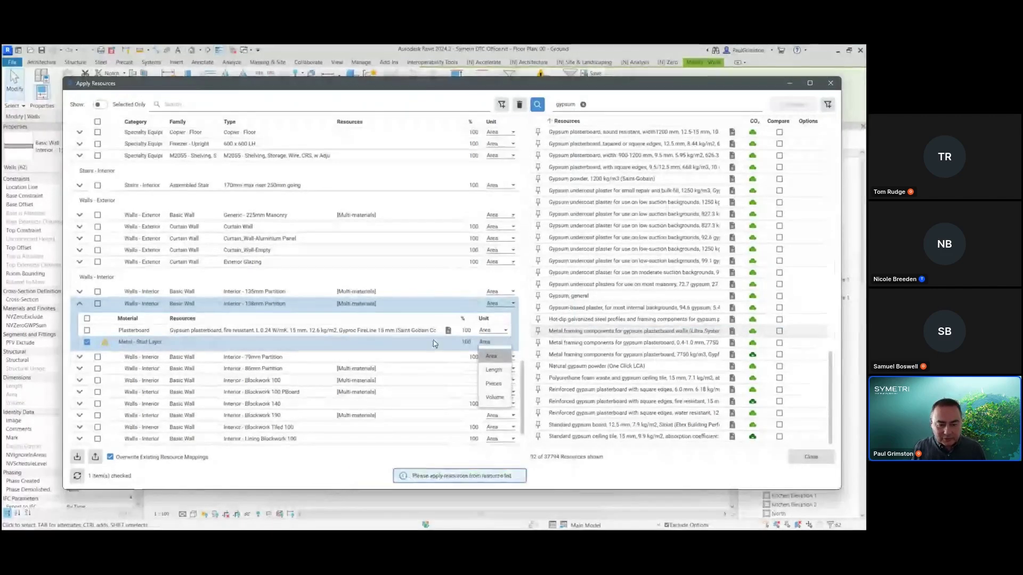
{"action": "left_click", "coordinate": [495, 398]}
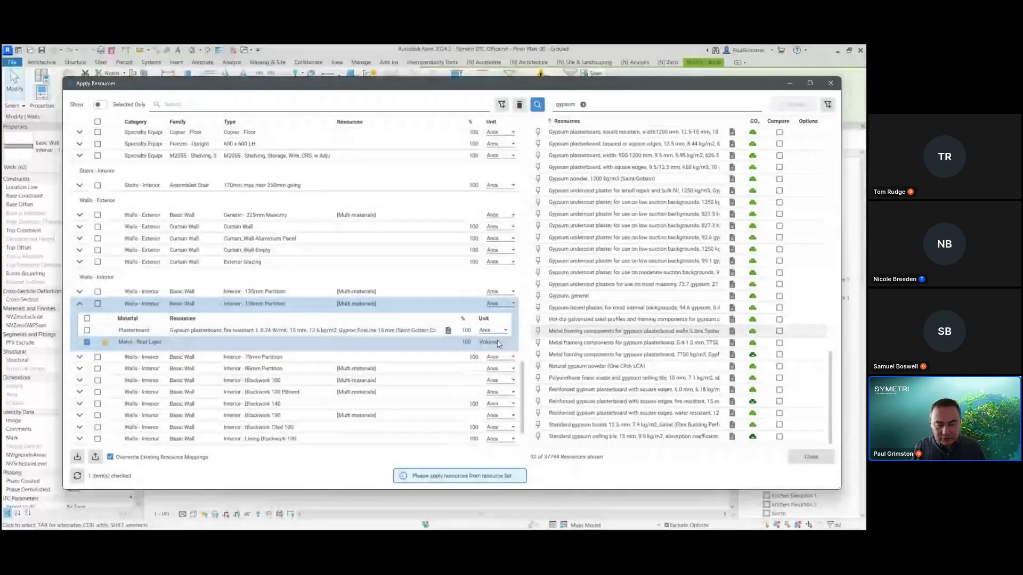
{"action": "mouse_move", "coordinate": [584, 335]}
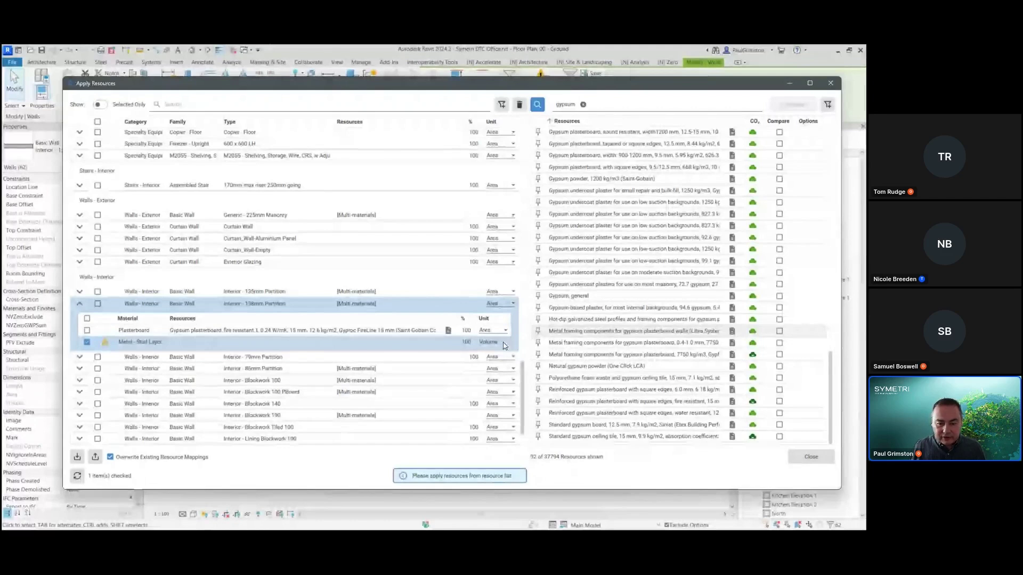
{"action": "mouse_move", "coordinate": [675, 336]}
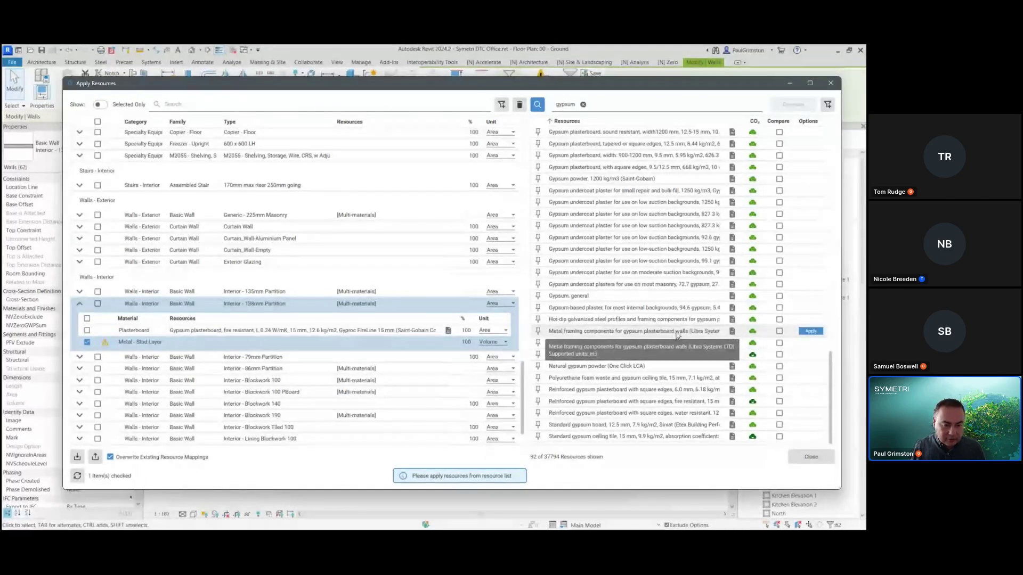
{"action": "left_click", "coordinate": [811, 330]}
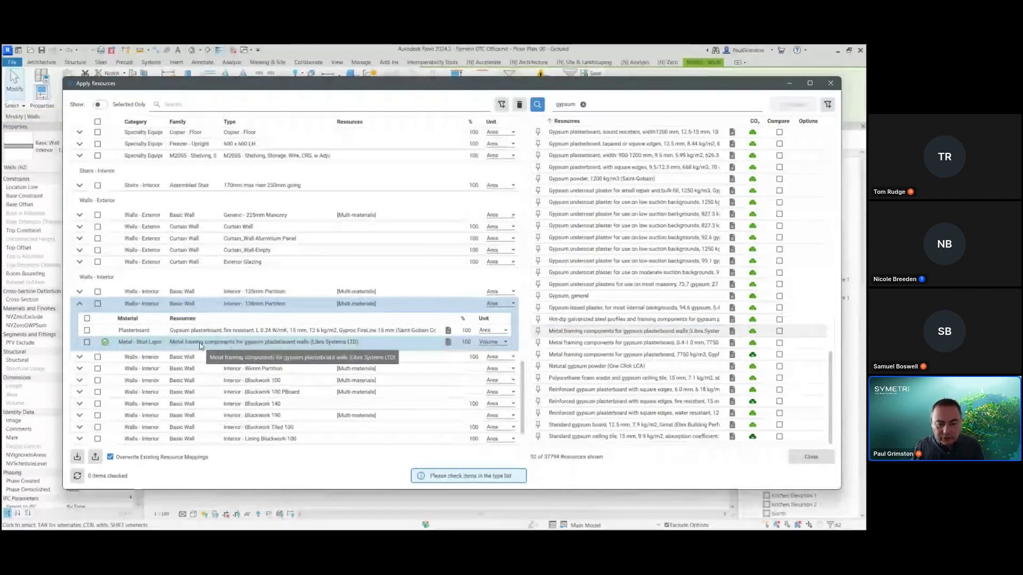
Set the Metal - Stud Layer's material percentage to 3 and expand the 138mm partition's materials again.
{"action": "left_click", "coordinate": [461, 344]}
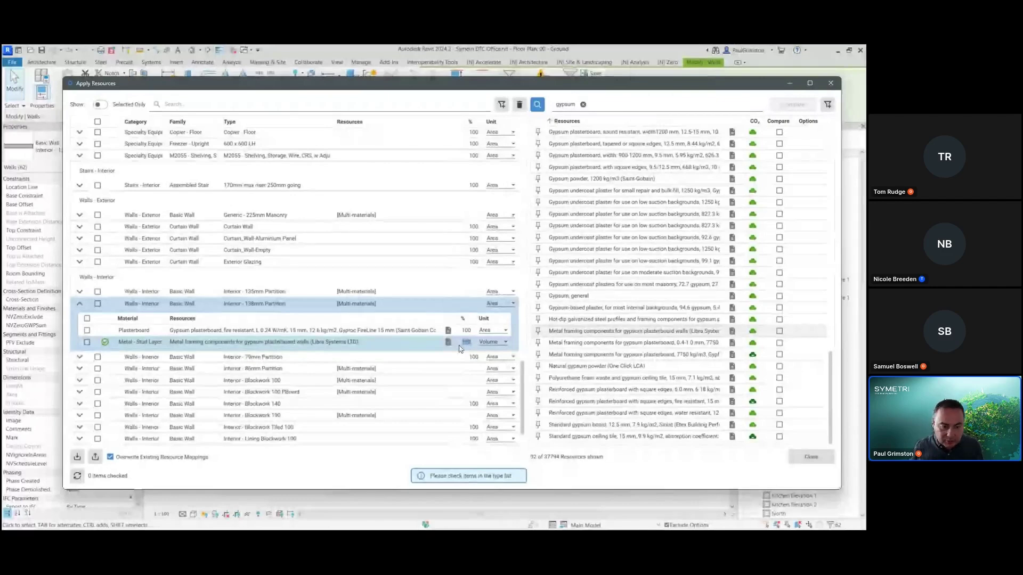
{"action": "type", "text": "3"}
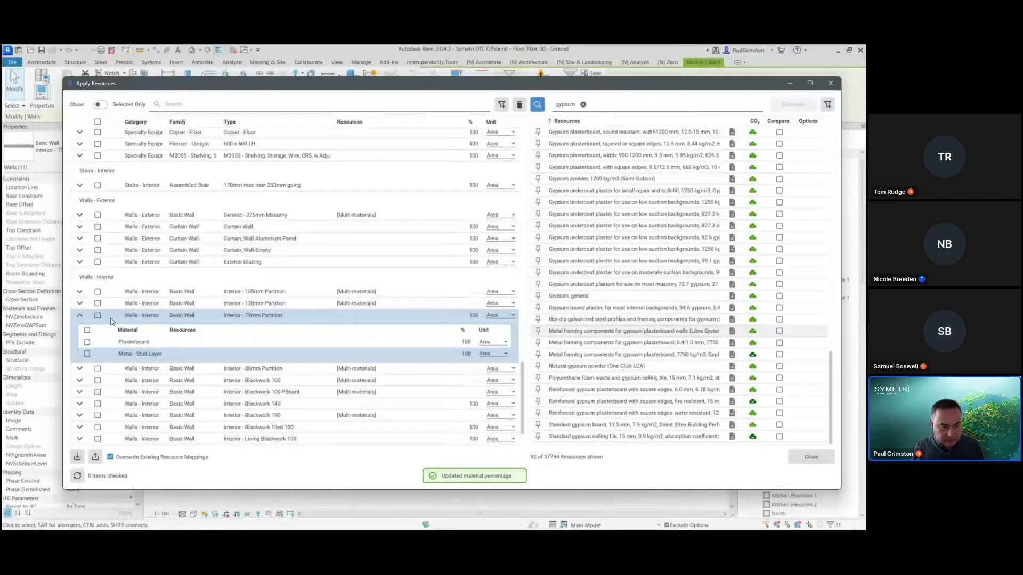
{"action": "left_click", "coordinate": [80, 304]}
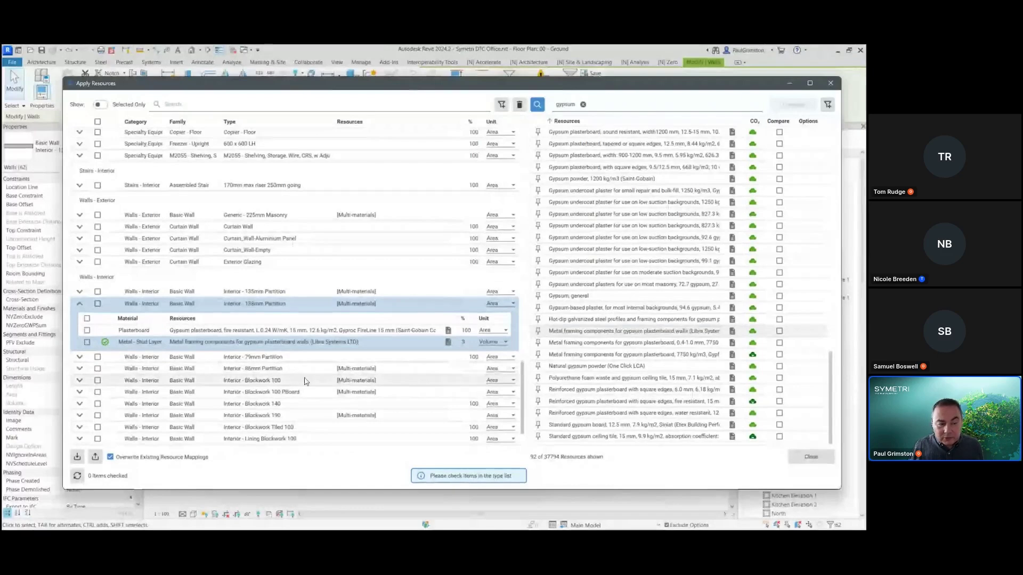
Clone the Metal - Stud Layer material of the 138mm partition and set the clone's percentage to 97.
{"action": "right_click", "coordinate": [298, 343]}
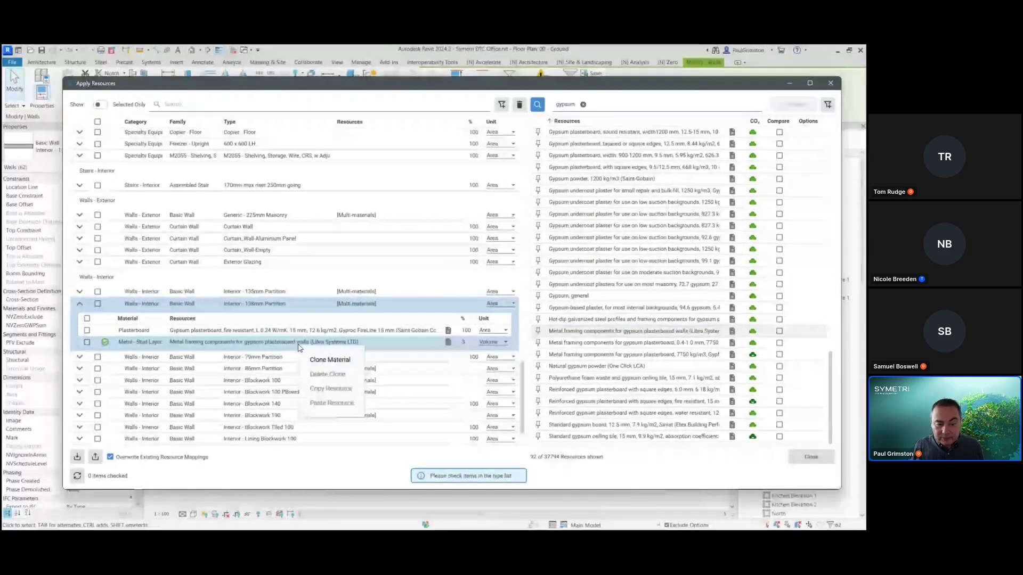
{"action": "left_click", "coordinate": [331, 360]}
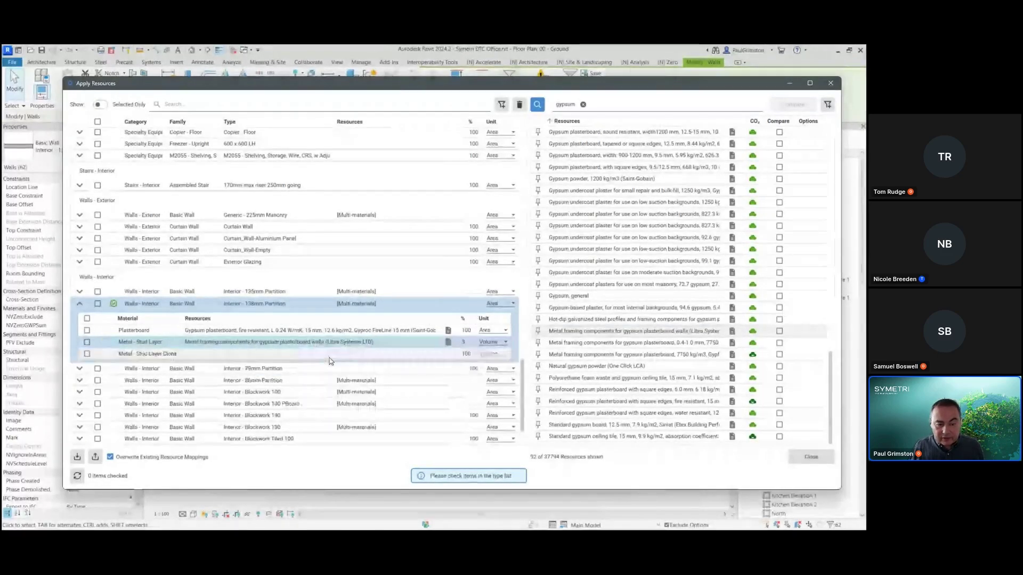
{"action": "left_click", "coordinate": [467, 354]}
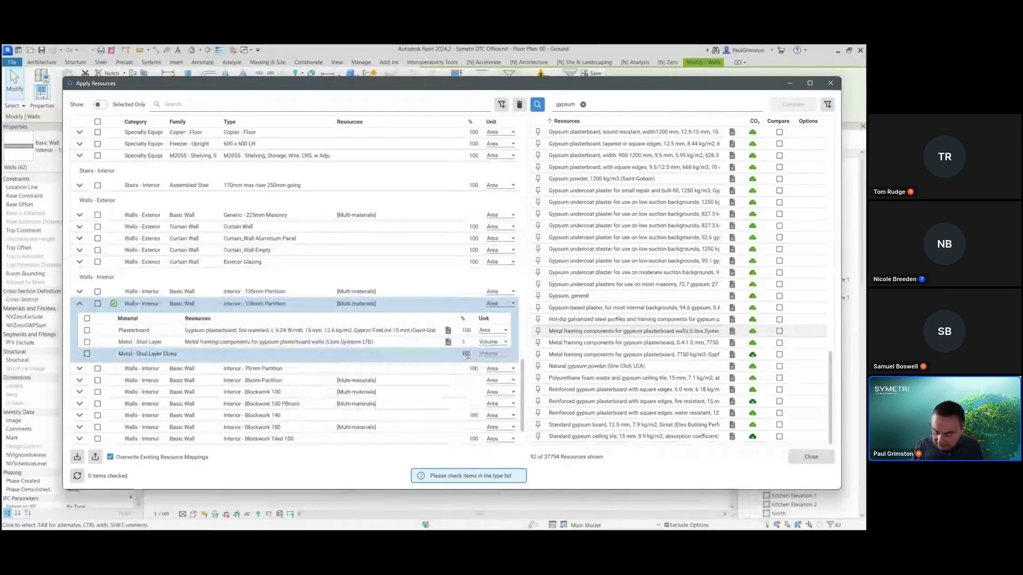
{"action": "type", "text": "97"}
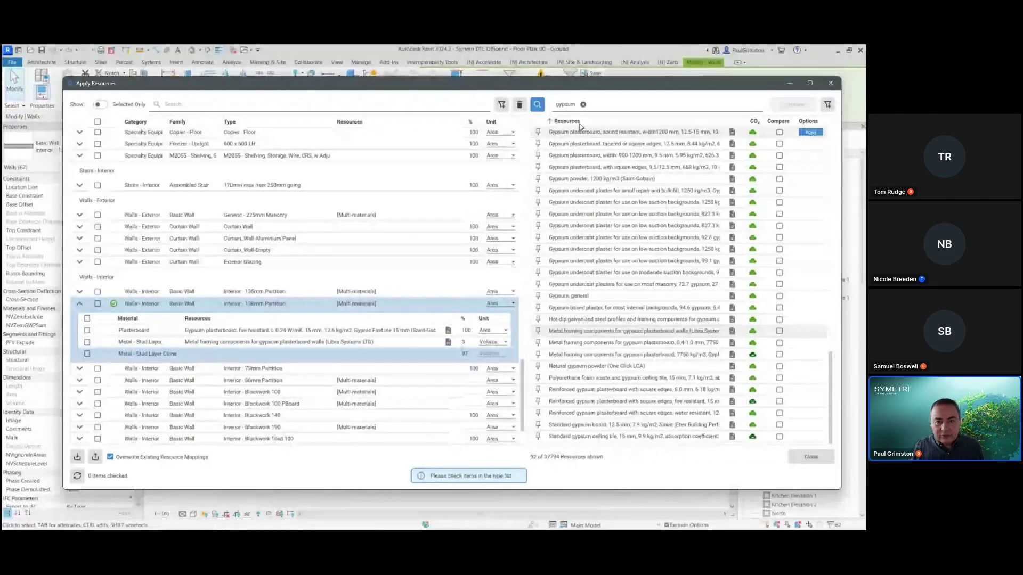
Replace the resource search with "insulation", show the resource filters and browse the insulation resources.
{"action": "left_click", "coordinate": [582, 105]}
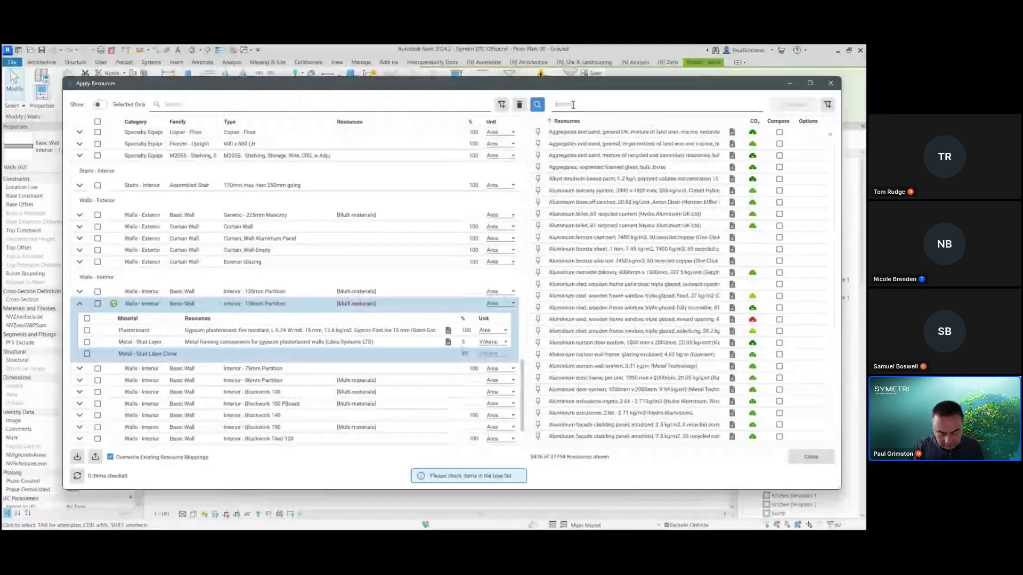
{"action": "type", "text": "("}
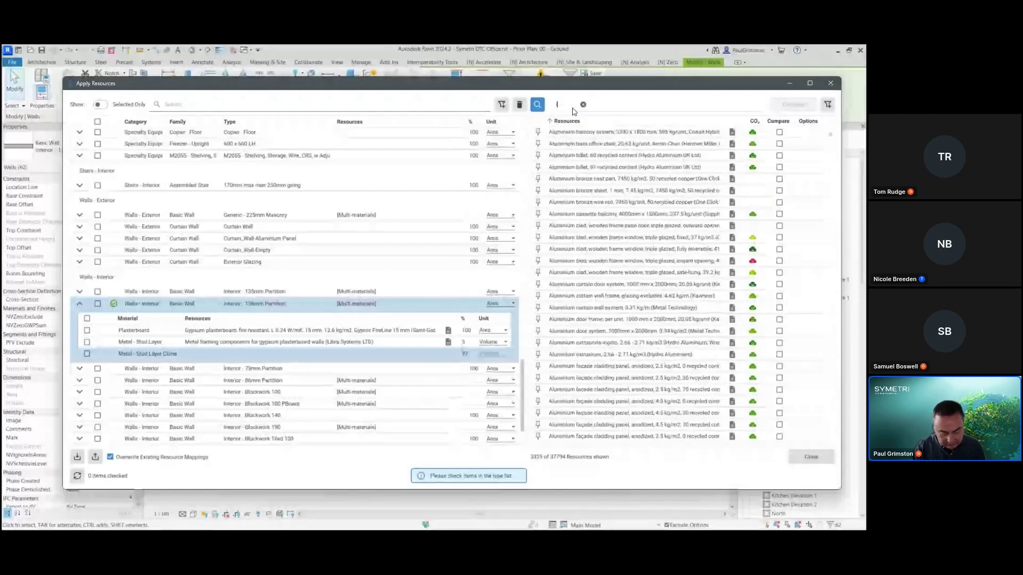
{"action": "type", "text": "nsulation"}
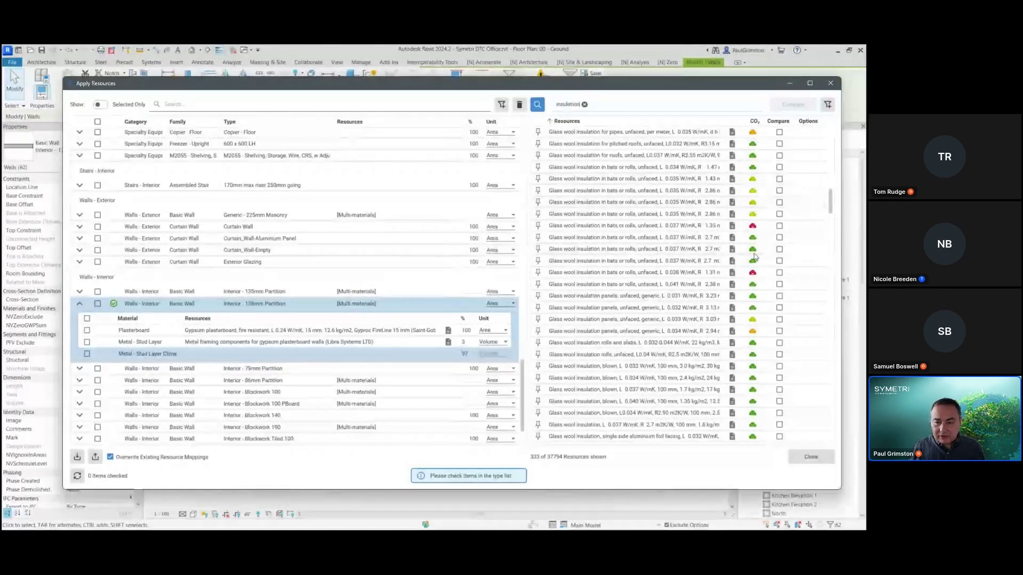
{"action": "left_click", "coordinate": [828, 105]}
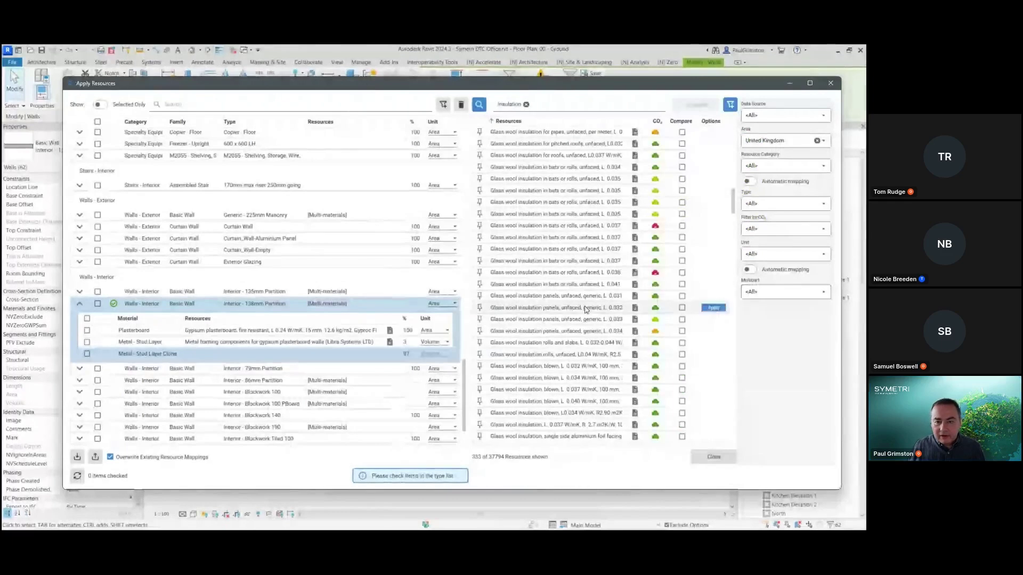
{"action": "scroll", "coordinate": [556, 346], "scroll_direction": "down", "scroll_amount": 2}
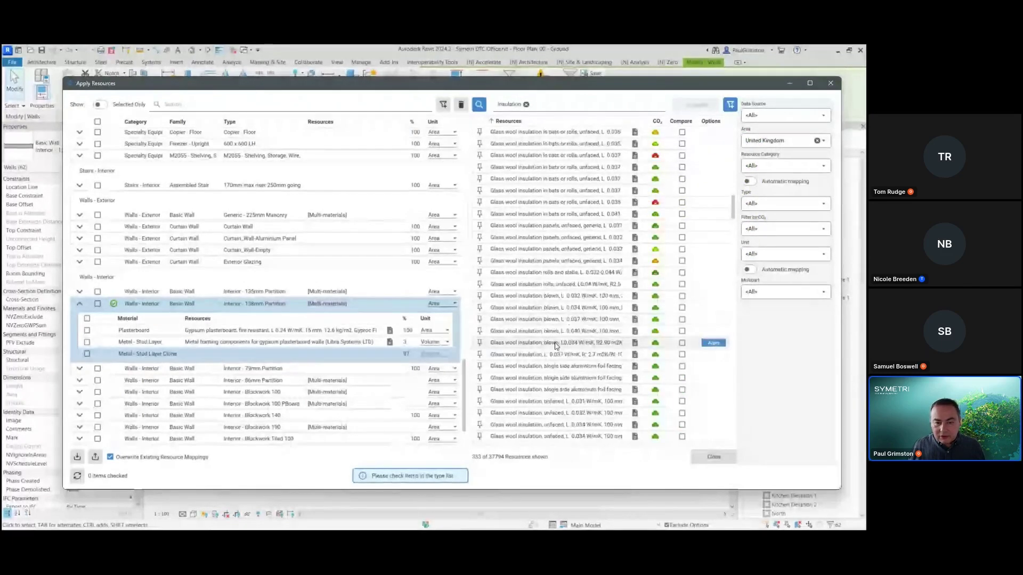
{"action": "scroll", "coordinate": [556, 346], "scroll_direction": "up", "scroll_amount": 2}
{"action": "scroll", "coordinate": [555, 346], "scroll_direction": "up", "scroll_amount": 8}
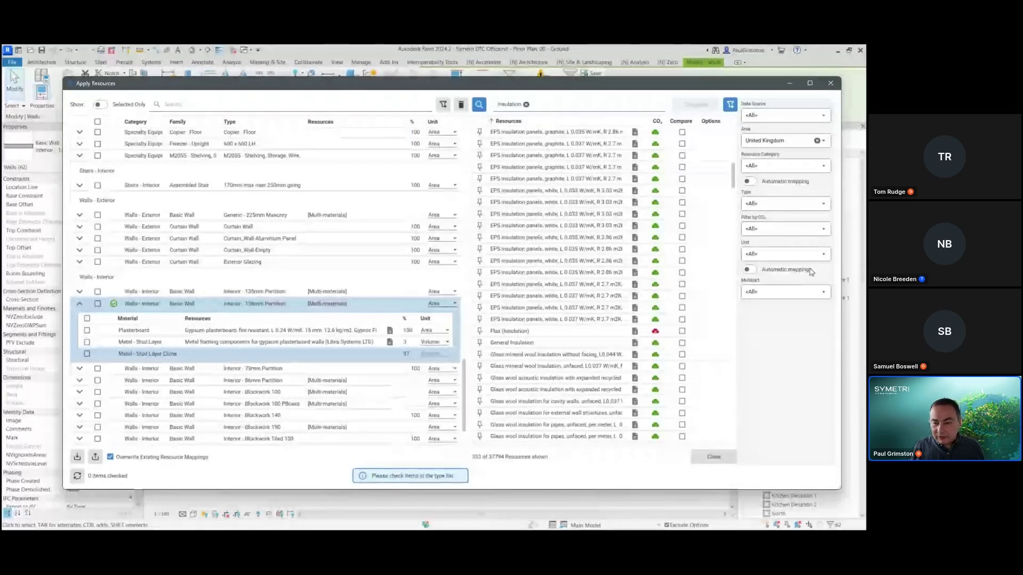
Filter the insulation resources by CO₂ to Very low only.
{"action": "left_click", "coordinate": [821, 229]}
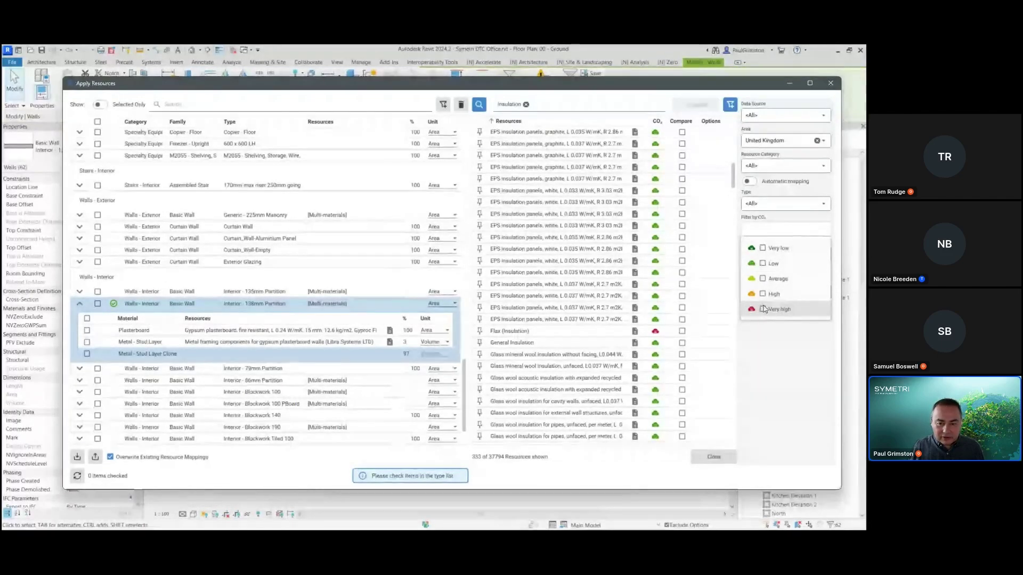
{"action": "left_click", "coordinate": [763, 249]}
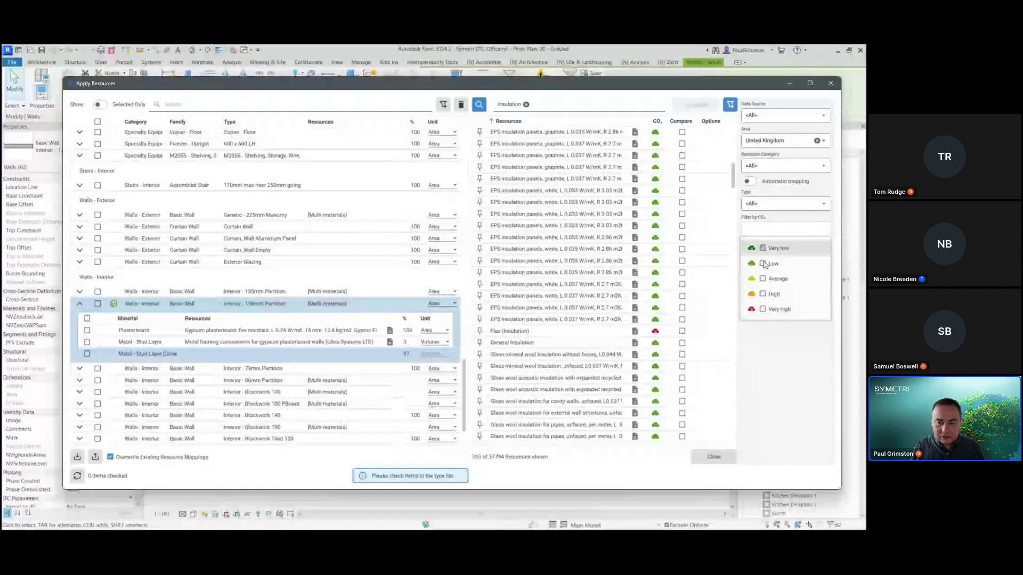
{"action": "left_click", "coordinate": [763, 264]}
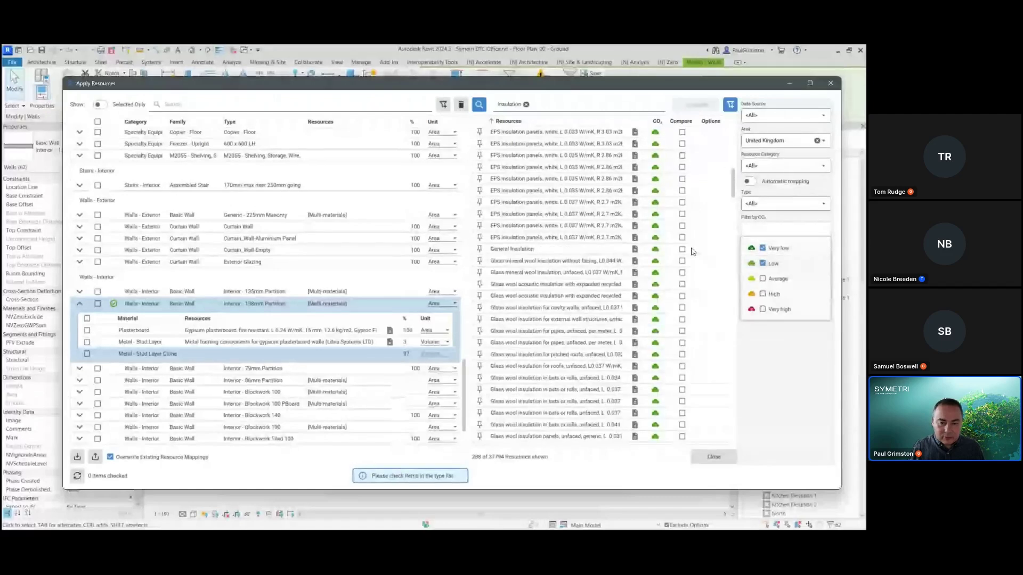
{"action": "left_click", "coordinate": [763, 263]}
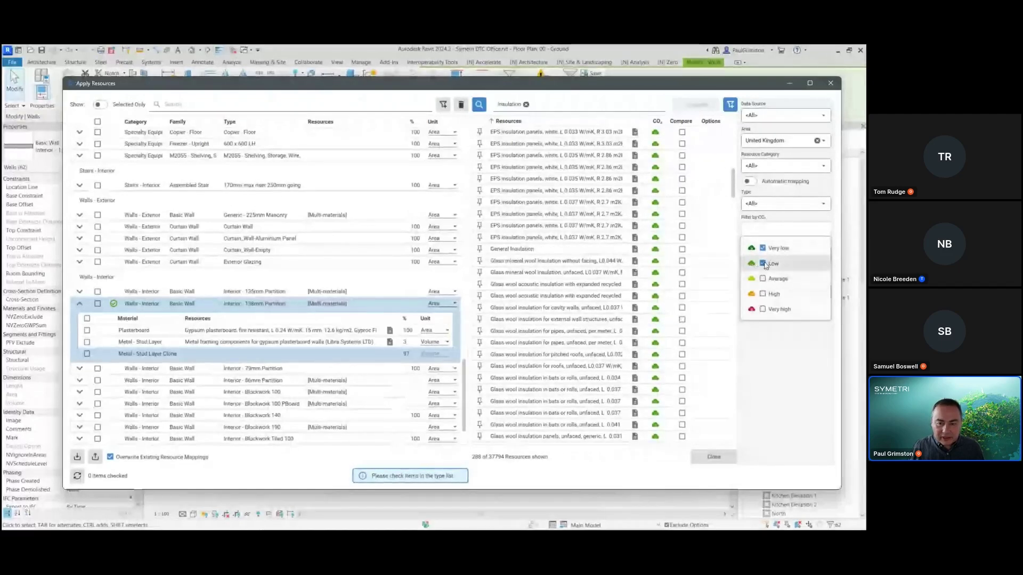
{"action": "left_click", "coordinate": [762, 358]}
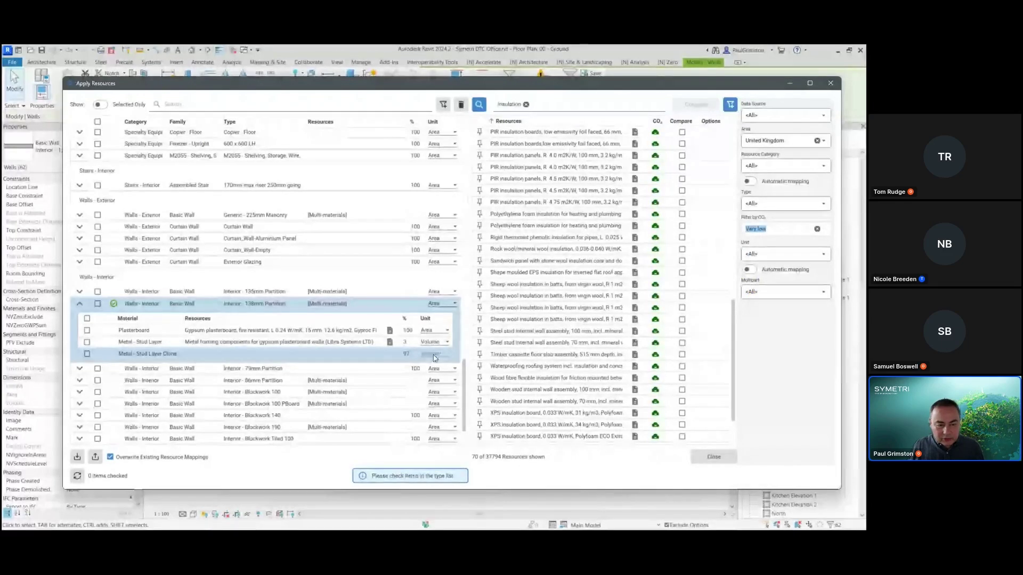
Narrow the insulation resources to the Volume unit and the Generic type.
{"action": "left_click", "coordinate": [826, 256]}
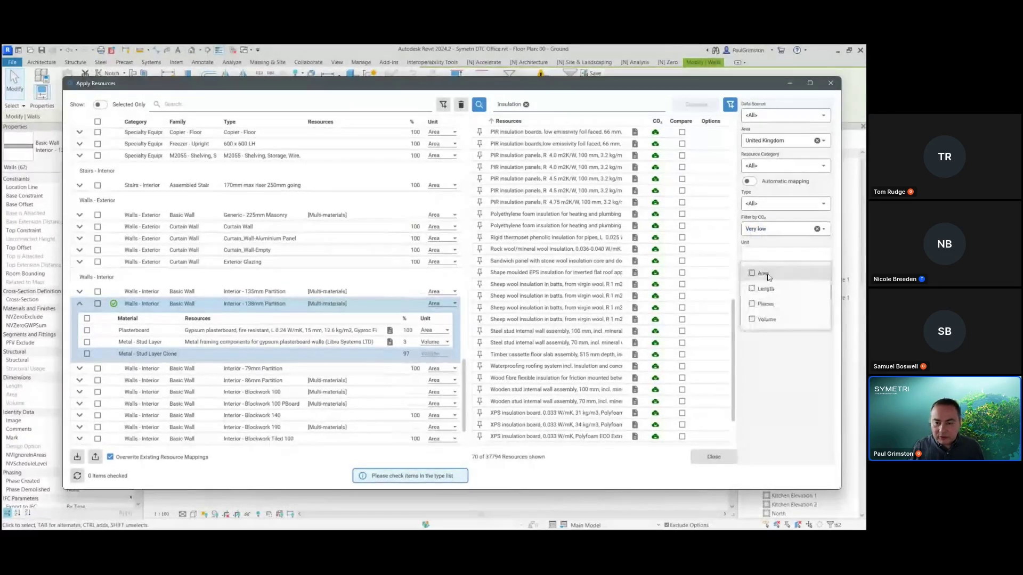
{"action": "left_click", "coordinate": [784, 383]}
{"action": "left_click", "coordinate": [823, 206]}
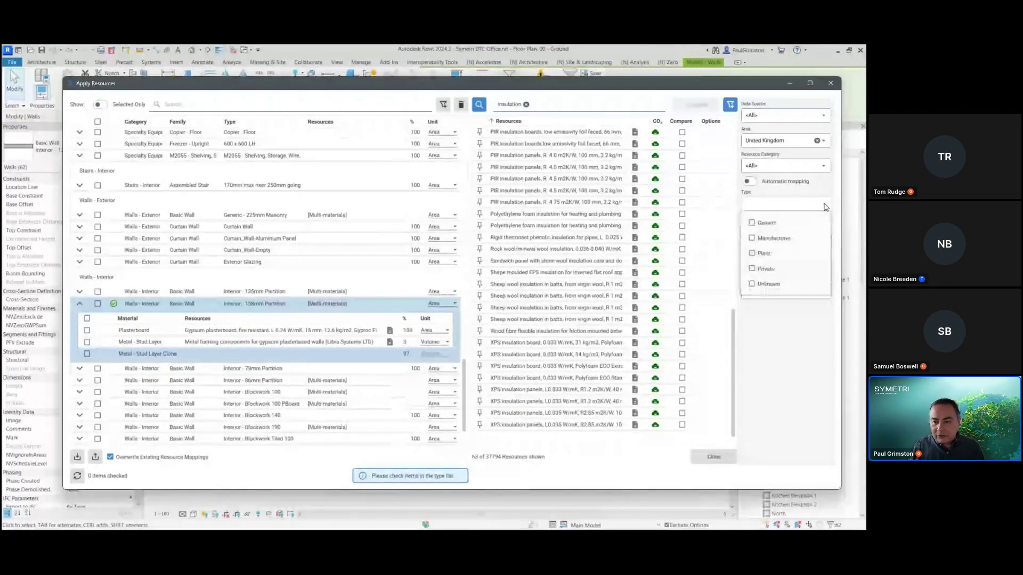
{"action": "left_click", "coordinate": [751, 223]}
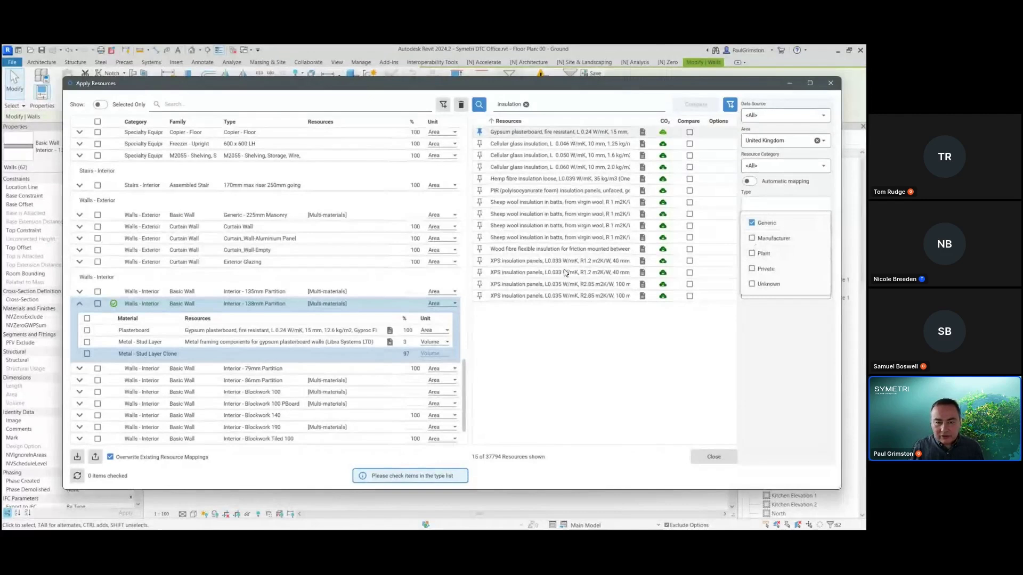
{"action": "left_click", "coordinate": [583, 333]}
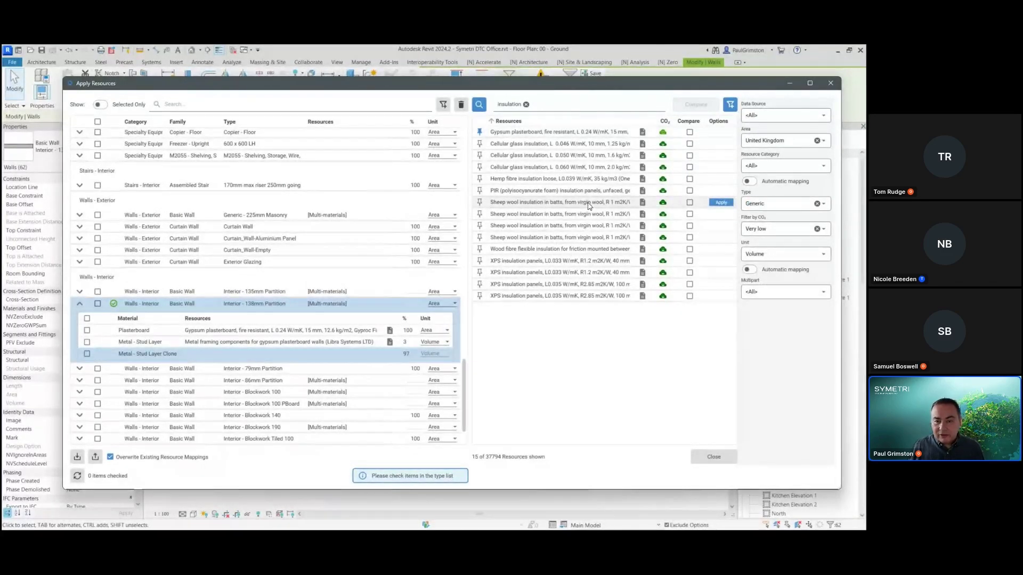
Apply the first sheep wool insulation in batts resource, L 0.035 W/mK, to the Metal - Stud Layer Clone and hide the resource filters.
{"action": "left_click", "coordinate": [721, 203]}
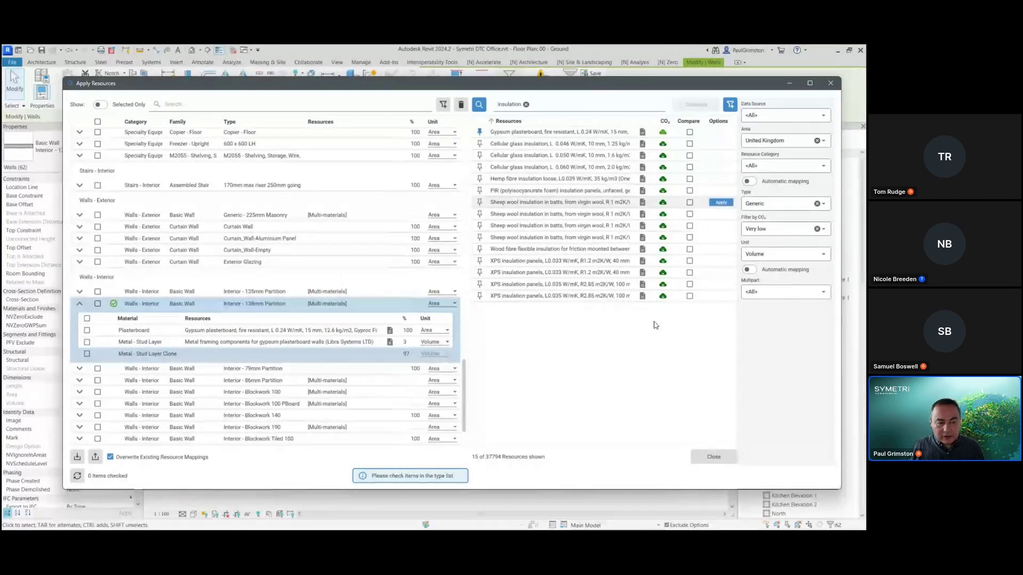
{"action": "left_click", "coordinate": [515, 311]}
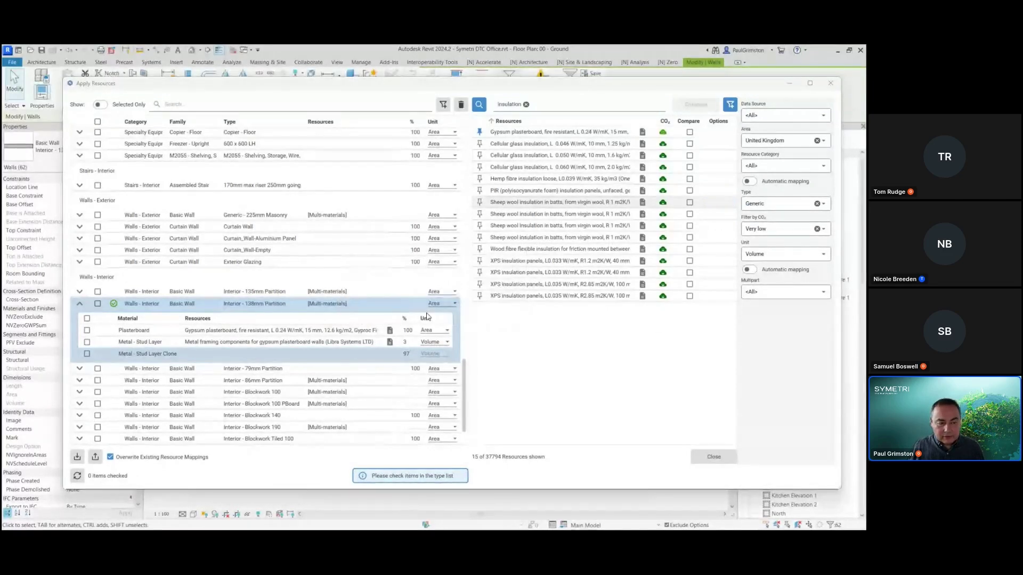
{"action": "left_click", "coordinate": [87, 353]}
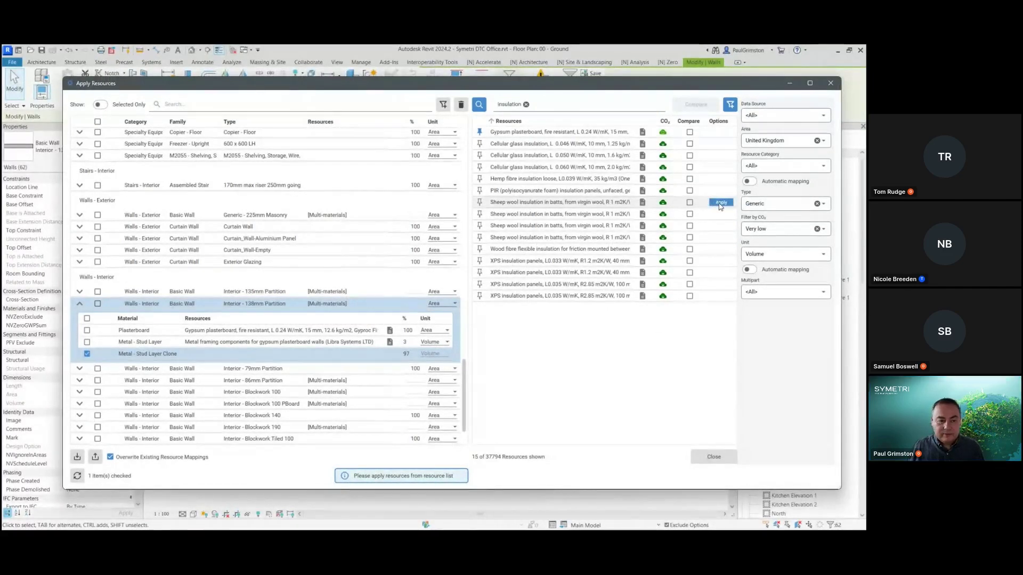
{"action": "left_click", "coordinate": [721, 203]}
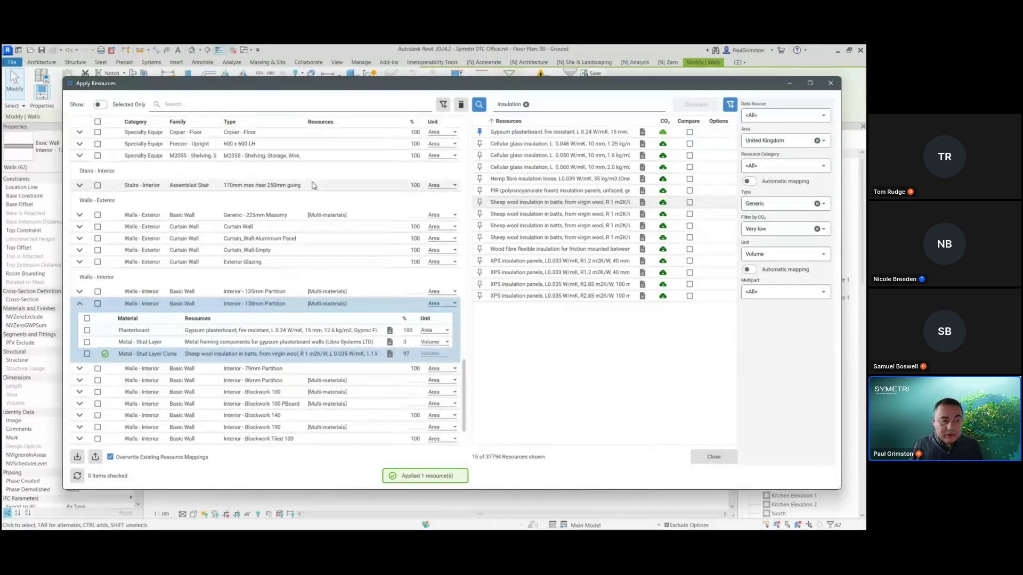
{"action": "scroll", "coordinate": [326, 231], "scroll_direction": "down", "scroll_amount": 2}
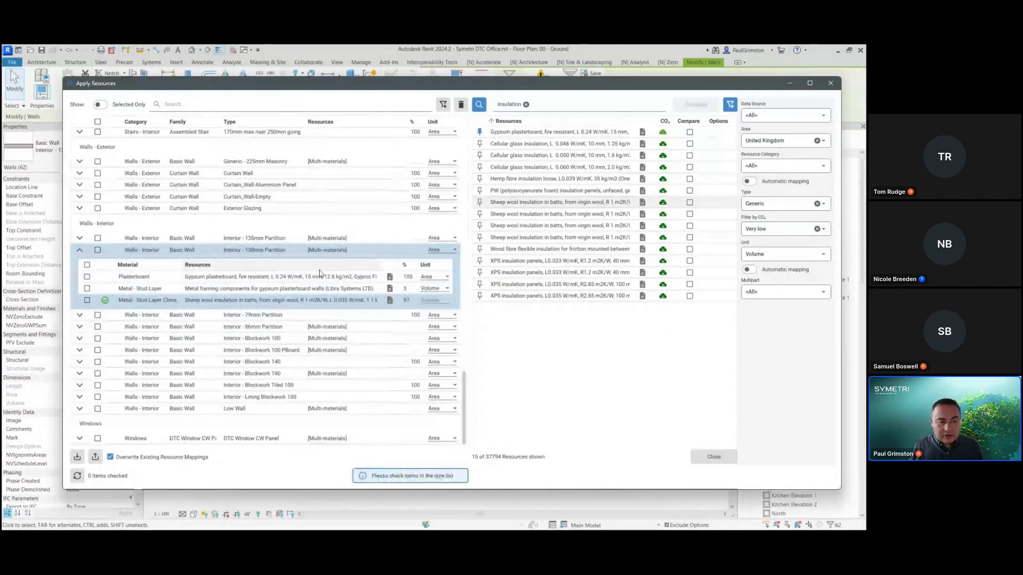
{"action": "scroll", "coordinate": [333, 196], "scroll_direction": "up", "scroll_amount": 3}
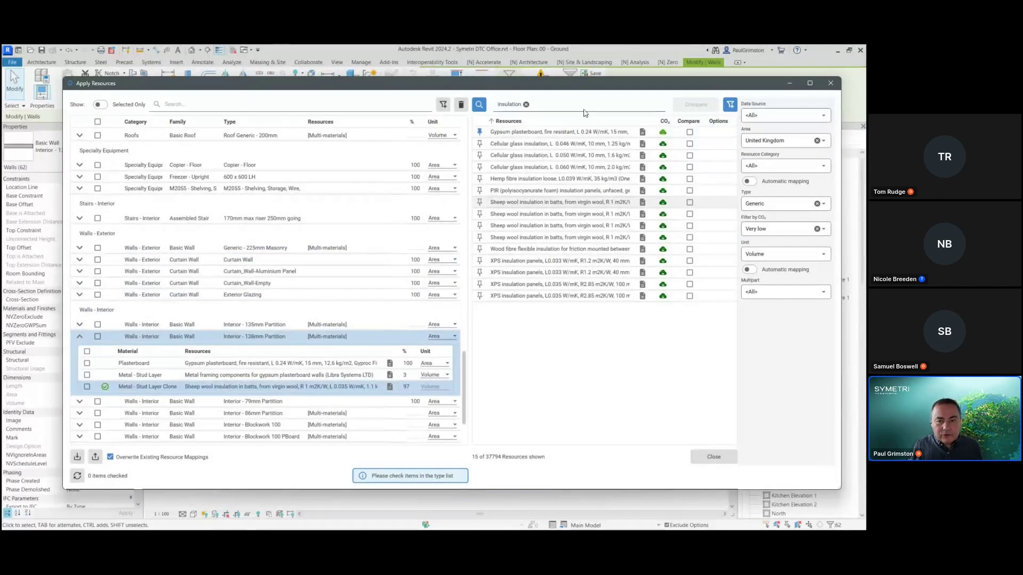
{"action": "left_click", "coordinate": [730, 104]}
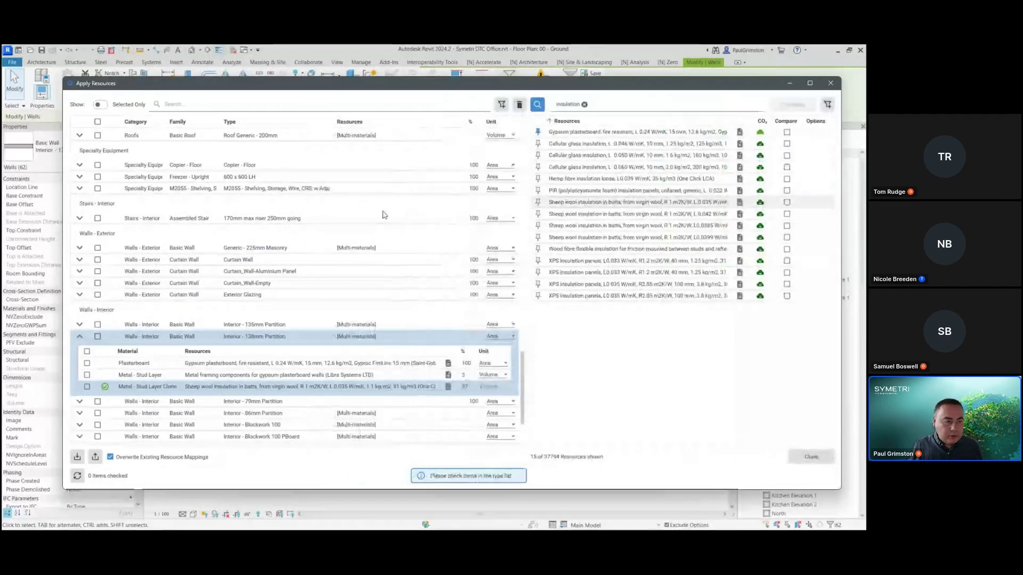
Search the model's type list for "inter" and clear the search again.
{"action": "left_click", "coordinate": [188, 105]}
{"action": "type", "text": "i"}
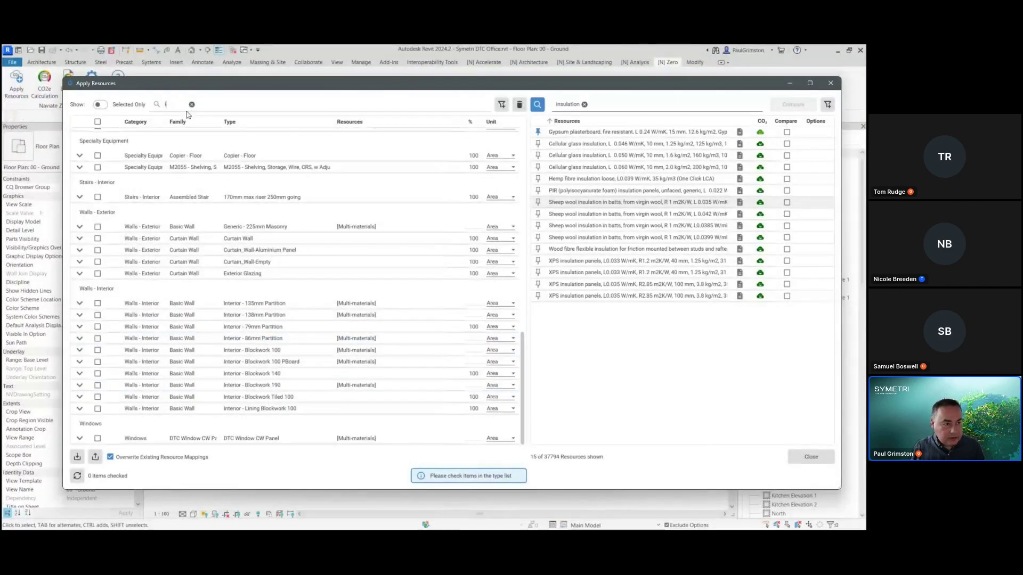
{"action": "type", "text": "nter"}
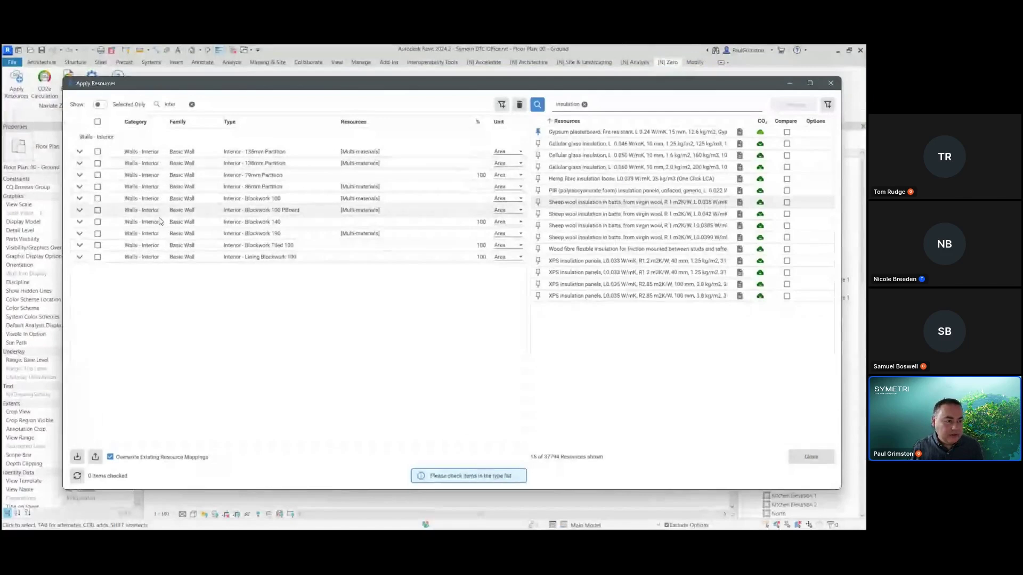
{"action": "left_click", "coordinate": [191, 105]}
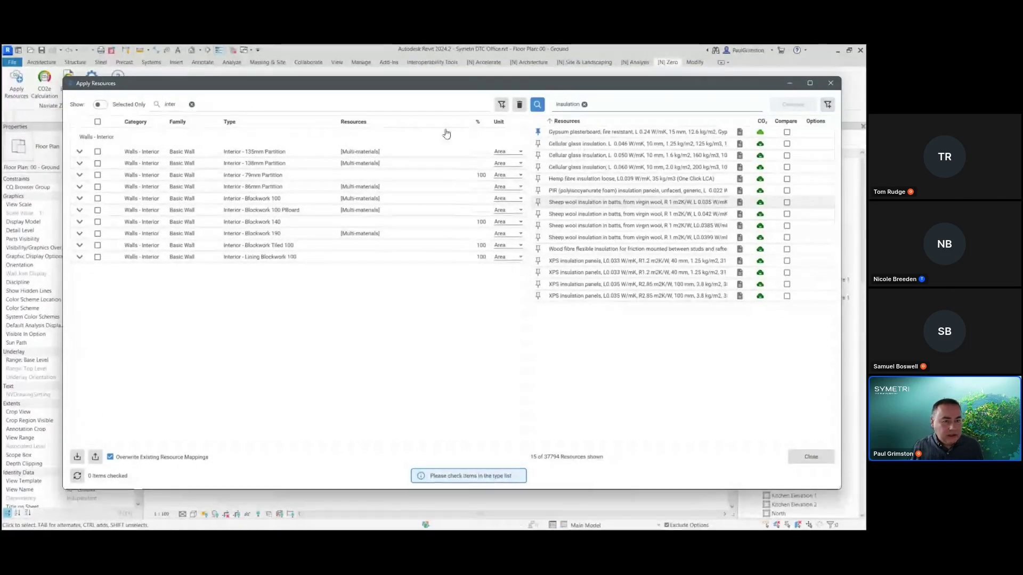
Show the type list's filter options and group the list by Material.
{"action": "left_click", "coordinate": [501, 104]}
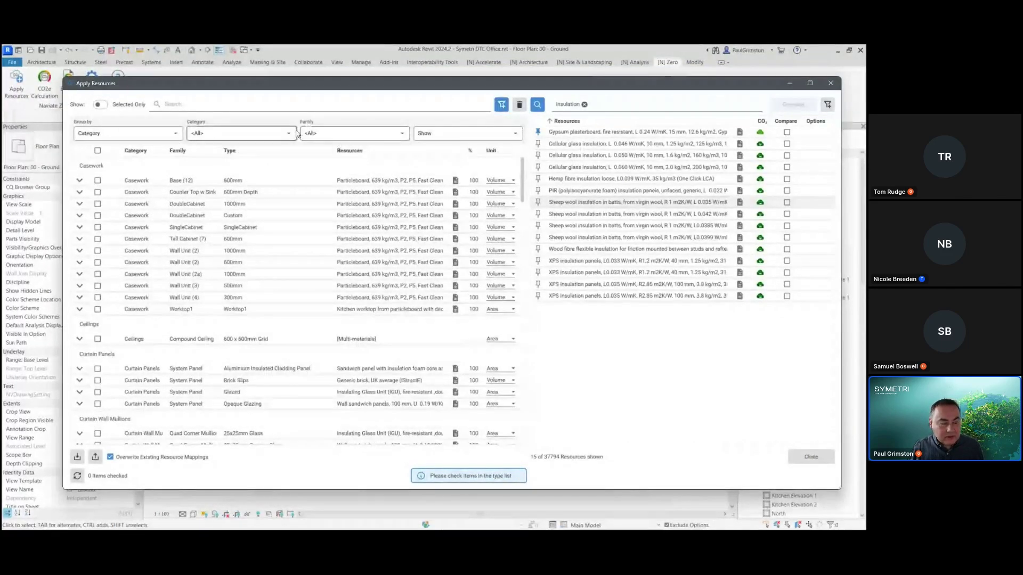
{"action": "left_click", "coordinate": [241, 133]}
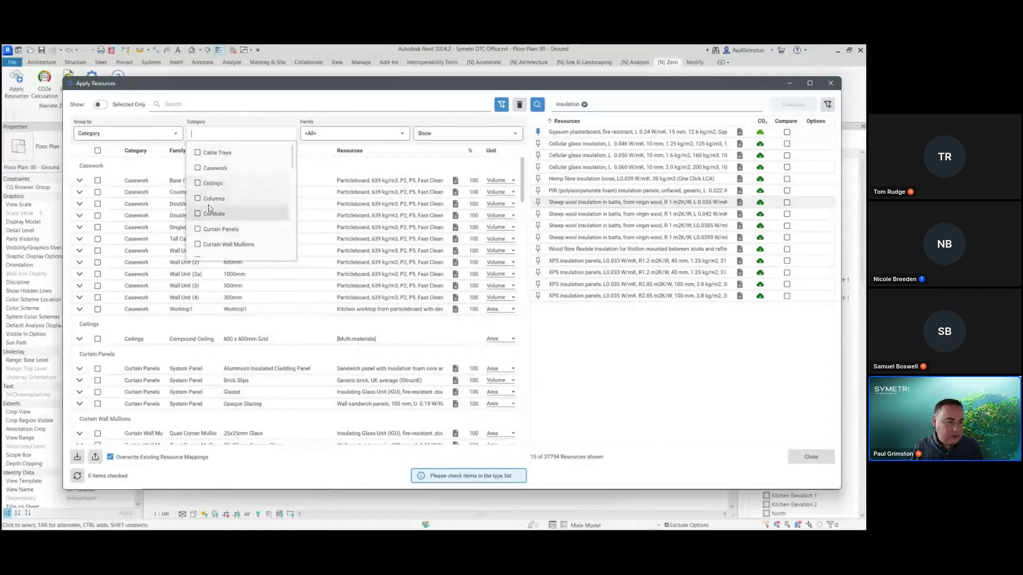
{"action": "left_click", "coordinate": [257, 121]}
{"action": "left_click", "coordinate": [397, 135]}
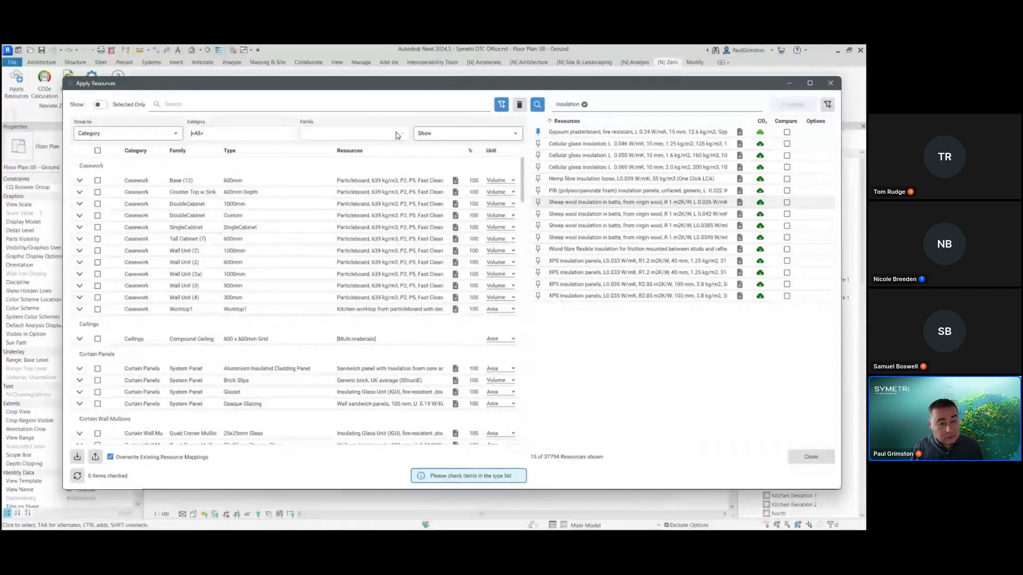
{"action": "left_click", "coordinate": [397, 135]}
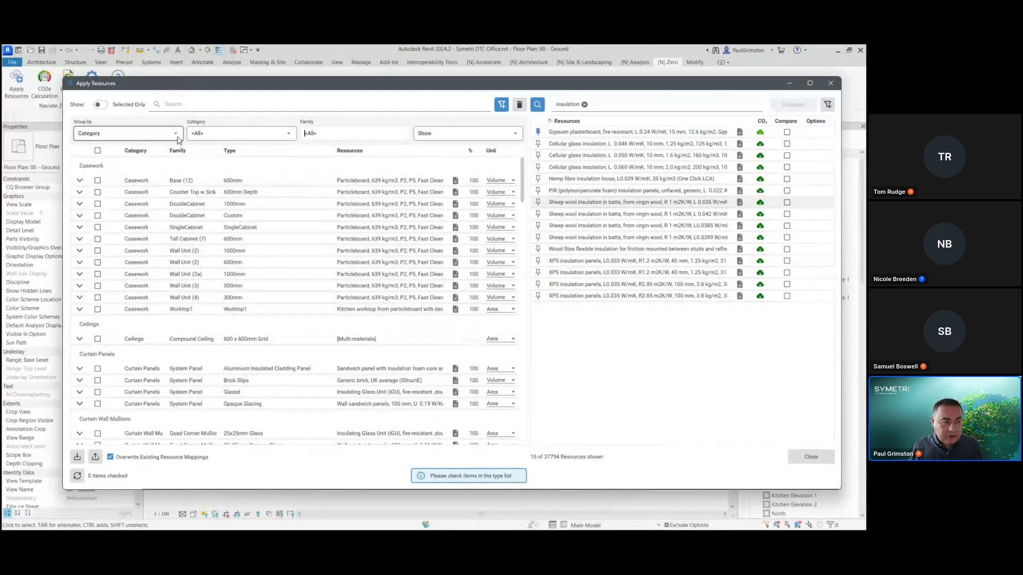
{"action": "left_click", "coordinate": [110, 133]}
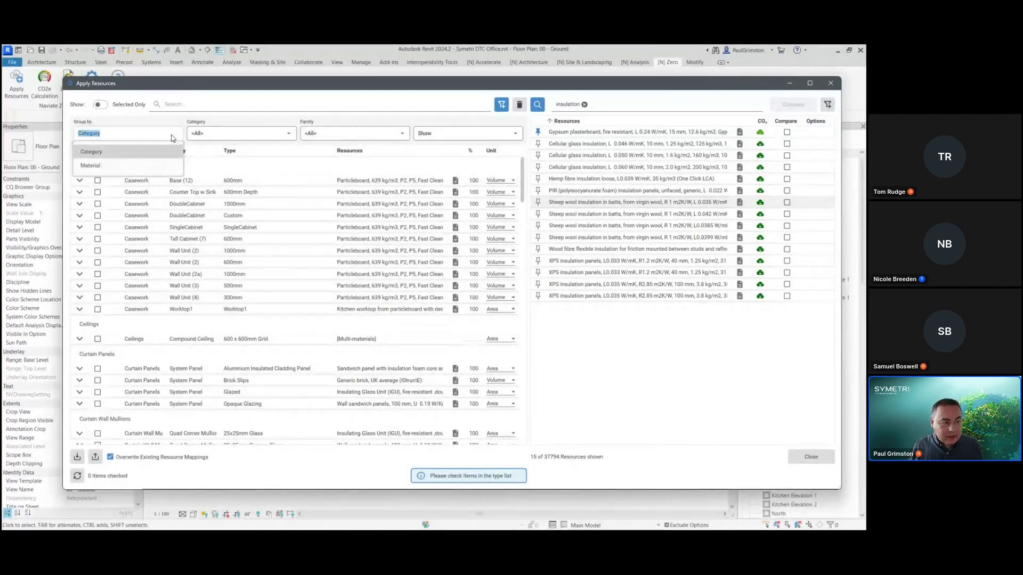
{"action": "left_click", "coordinate": [104, 167]}
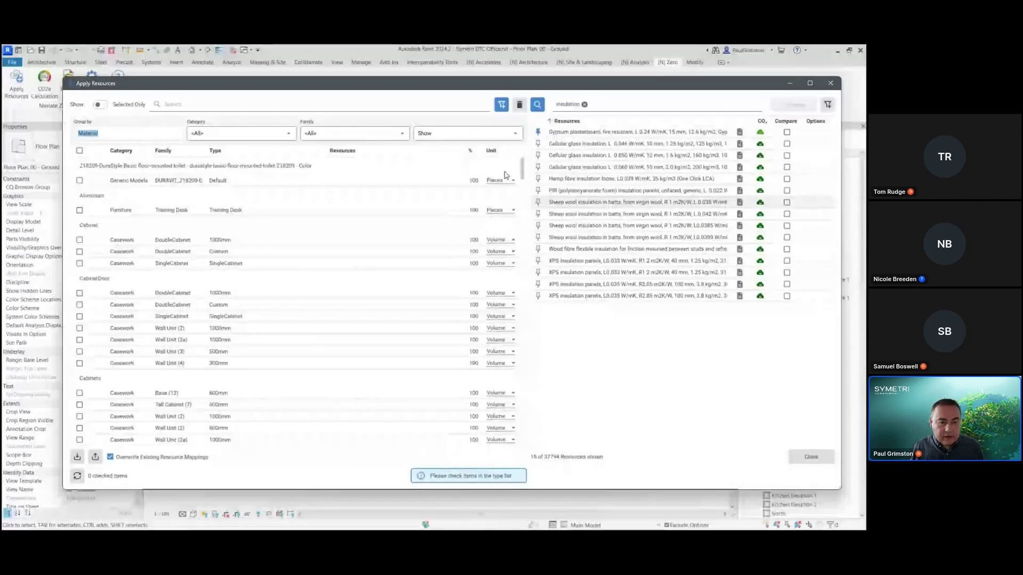
Search the type list for "plaster" to isolate the wall types containing plasterboard.
{"action": "left_click", "coordinate": [211, 106]}
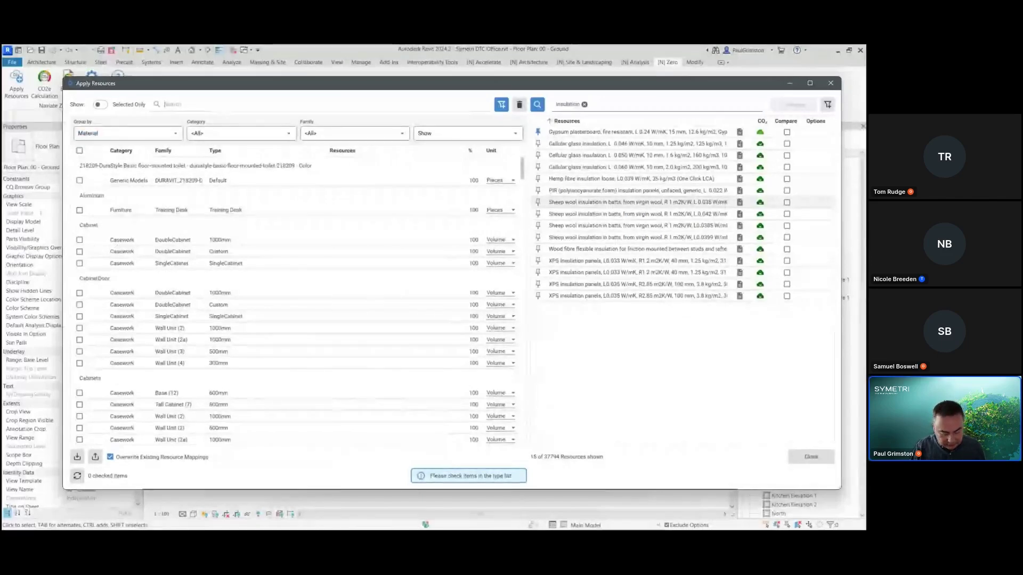
{"action": "type", "text": "pla"}
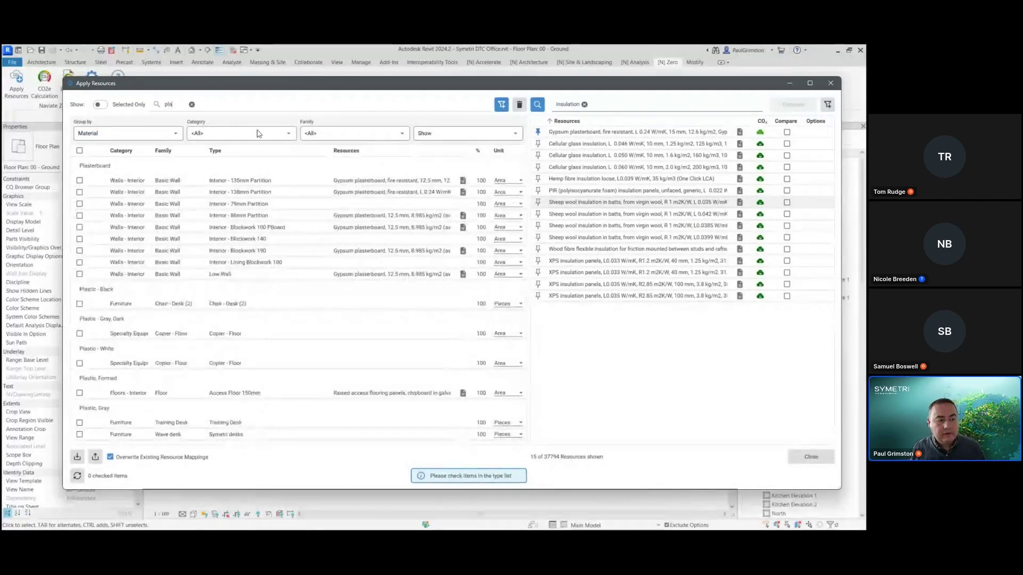
{"action": "type", "text": "ster"}
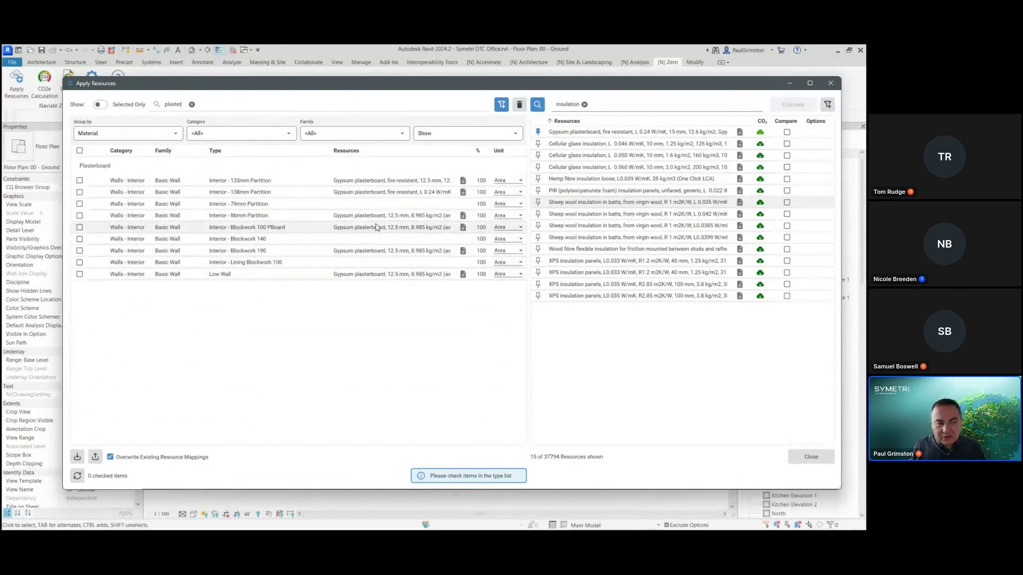
Copy the fire-resistant gypsum plasterboard resource from the Interior - 138mm Partition and paste it onto the Interior - 79mm Partition.
{"action": "left_click", "coordinate": [380, 192]}
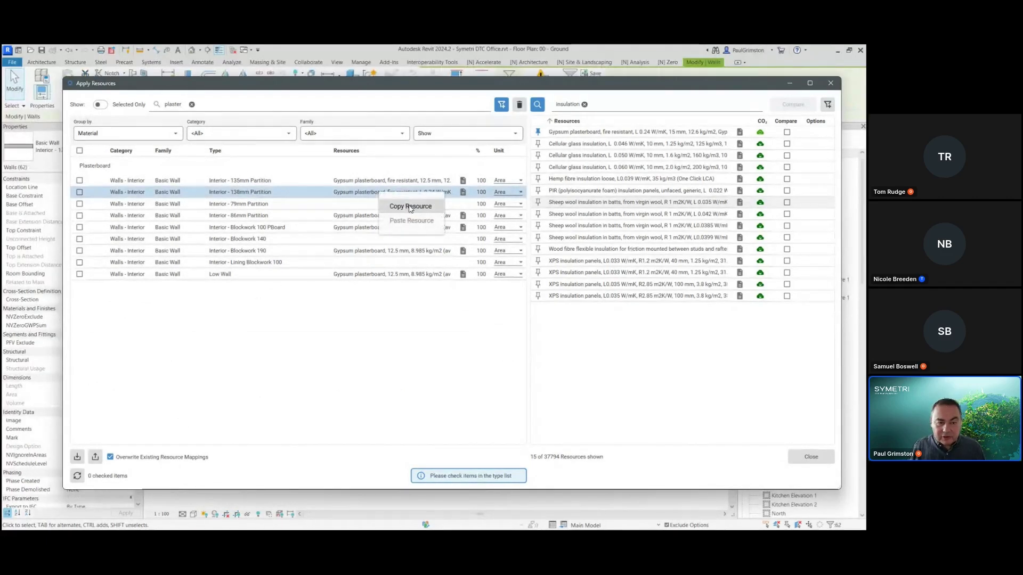
{"action": "left_click", "coordinate": [374, 209]}
{"action": "right_click", "coordinate": [374, 209]}
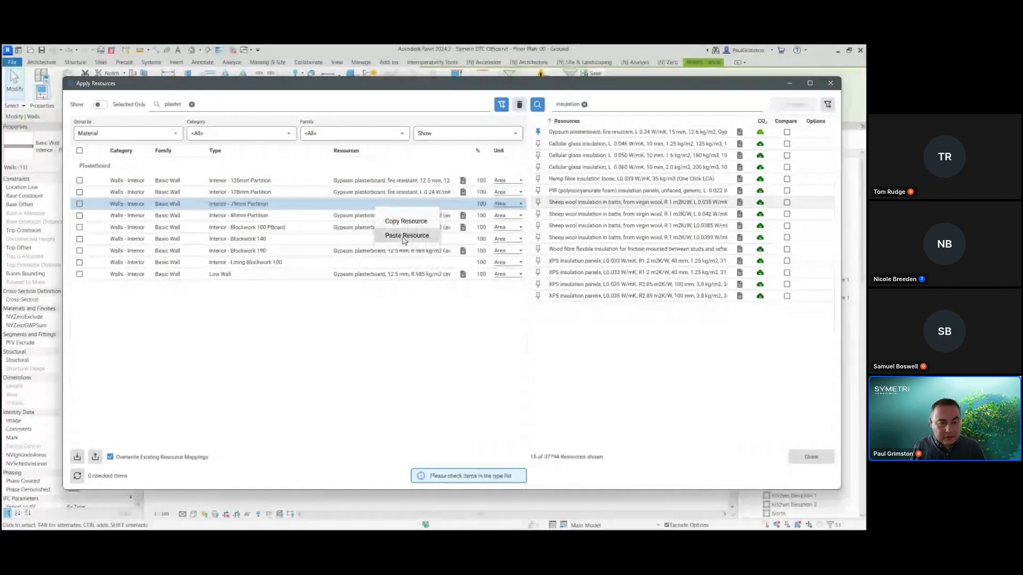
{"action": "left_click", "coordinate": [408, 234]}
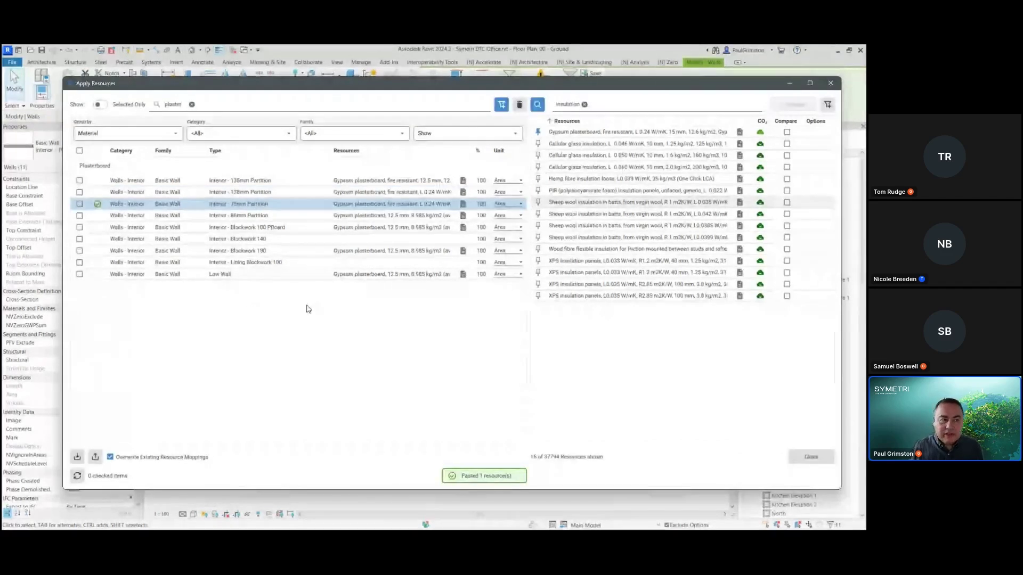
Clear the "plaster" search and group the type list by Category.
{"action": "left_click", "coordinate": [191, 105]}
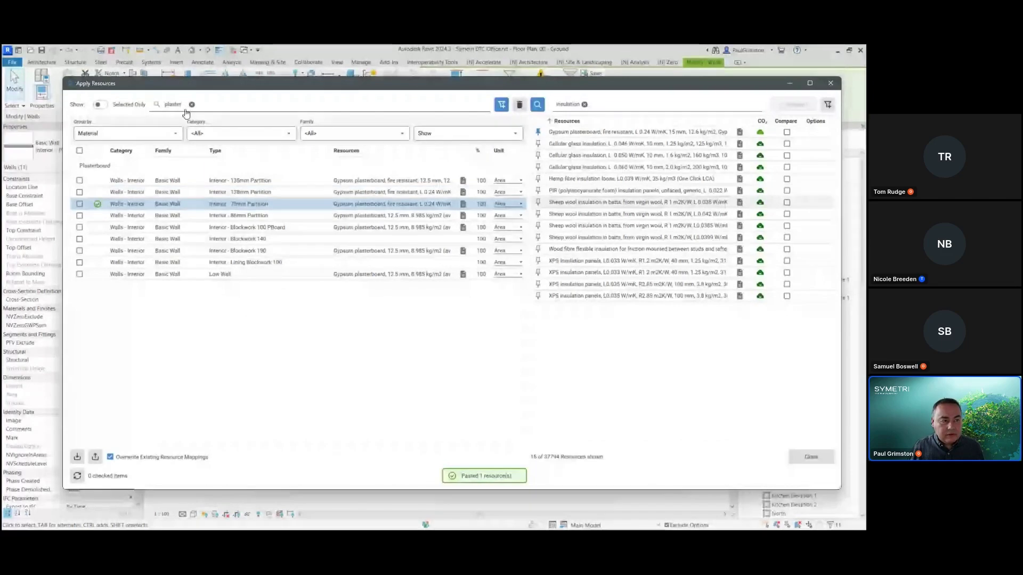
{"action": "left_click", "coordinate": [180, 137]}
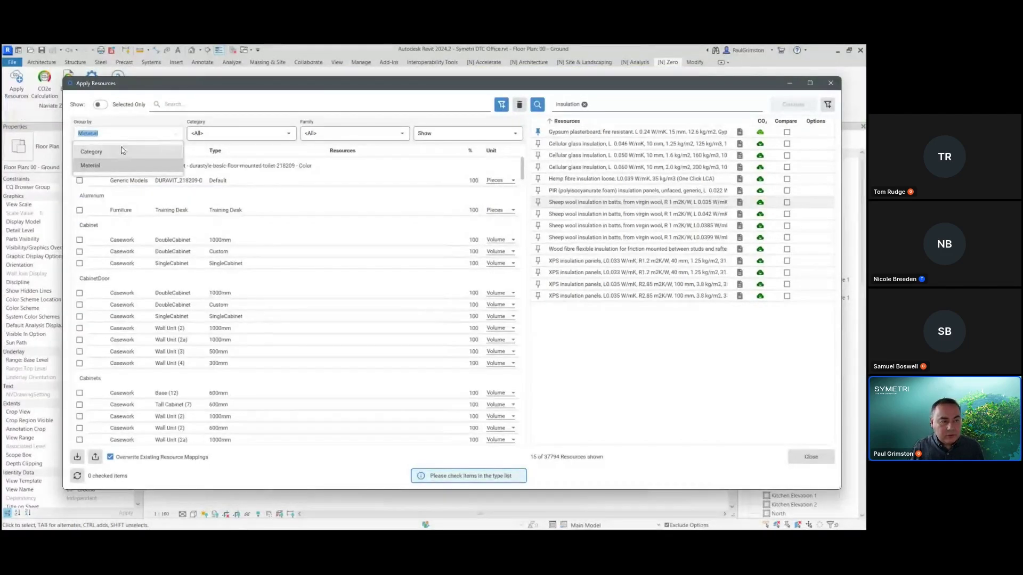
{"action": "left_click", "coordinate": [101, 151]}
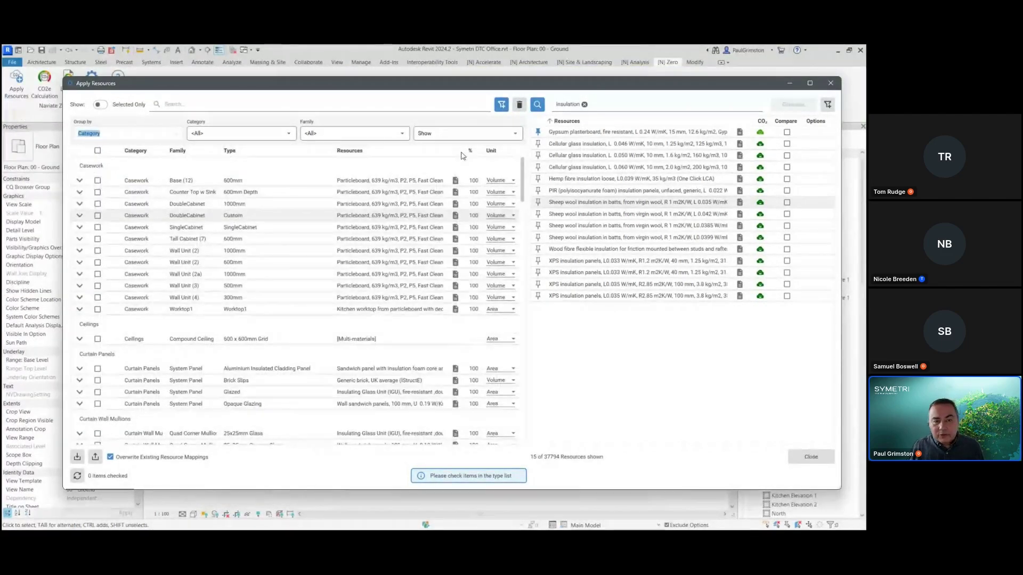
Show only the types with No Resources to check what is still unmapped, and remove that filter again.
{"action": "left_click", "coordinate": [514, 134]}
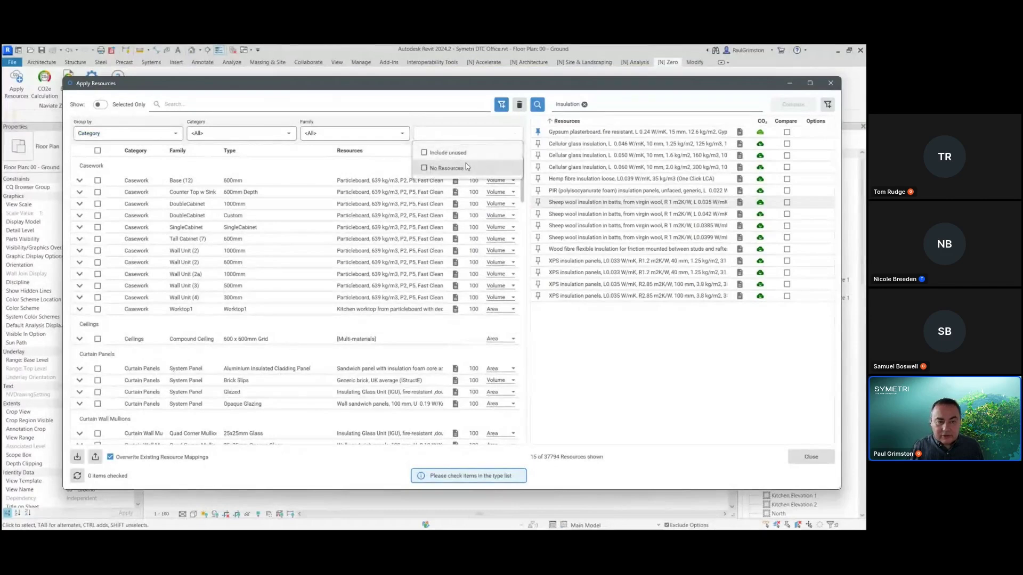
{"action": "left_click", "coordinate": [424, 169]}
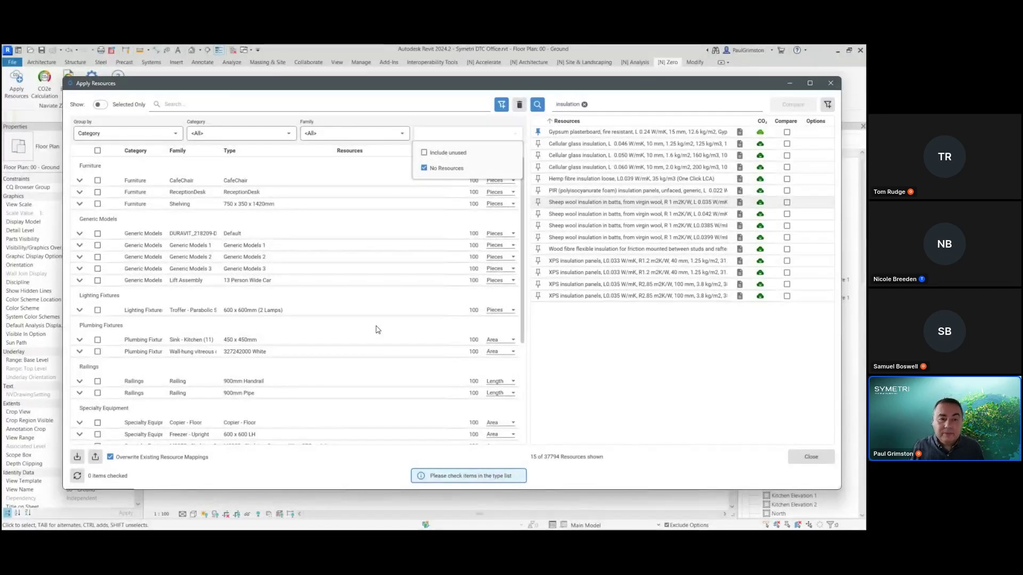
{"action": "left_click", "coordinate": [424, 168]}
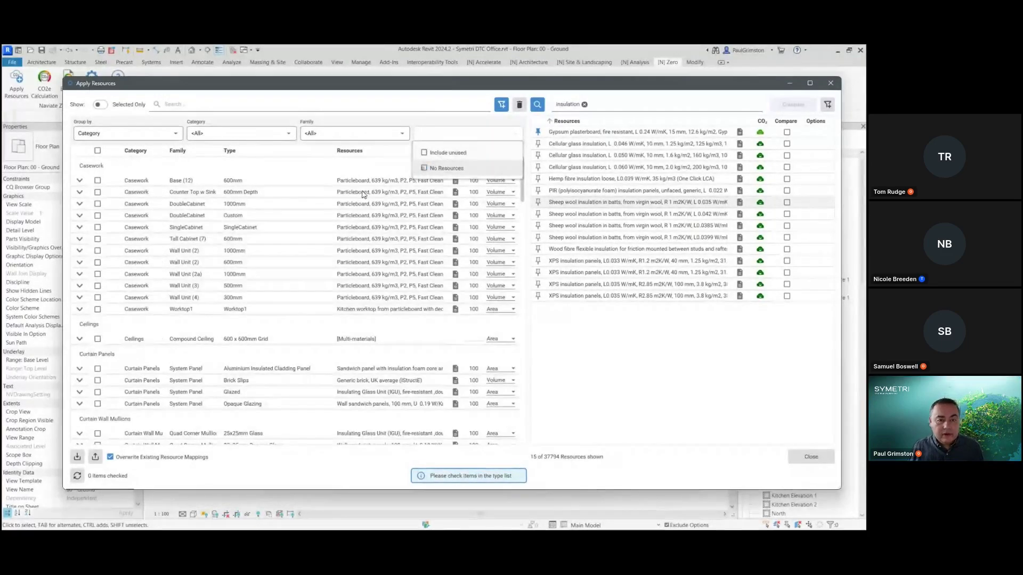
{"action": "left_click", "coordinate": [628, 361]}
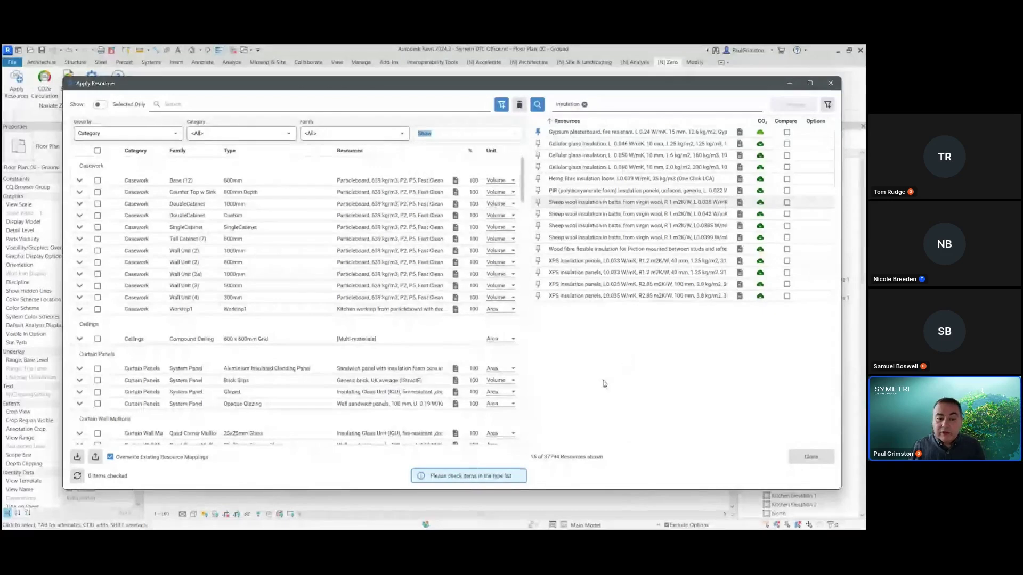
Look over the resources mapped to the ceiling, curtain wall and interior door types, and close the Apply Resources window.
{"action": "scroll", "coordinate": [301, 337], "scroll_direction": "down", "scroll_amount": 2}
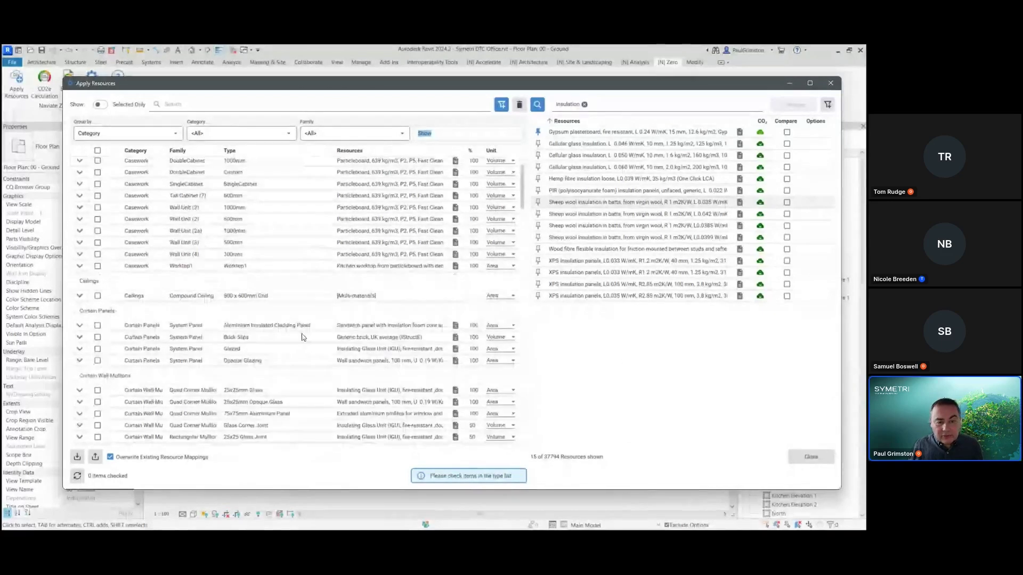
{"action": "scroll", "coordinate": [302, 337], "scroll_direction": "down", "scroll_amount": 4}
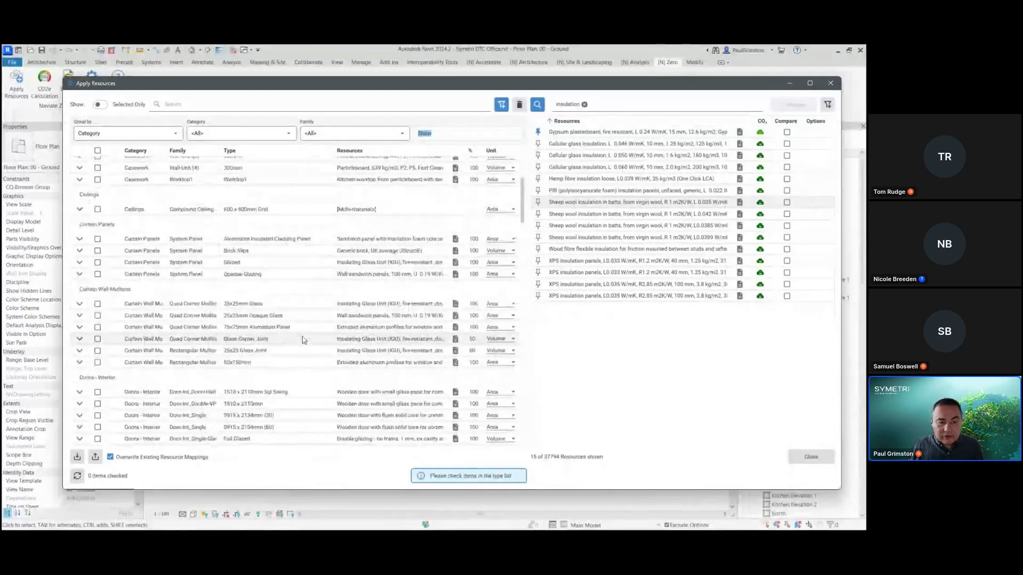
{"action": "scroll", "coordinate": [302, 340], "scroll_direction": "down", "scroll_amount": 3}
{"action": "scroll", "coordinate": [305, 339], "scroll_direction": "down", "scroll_amount": 1}
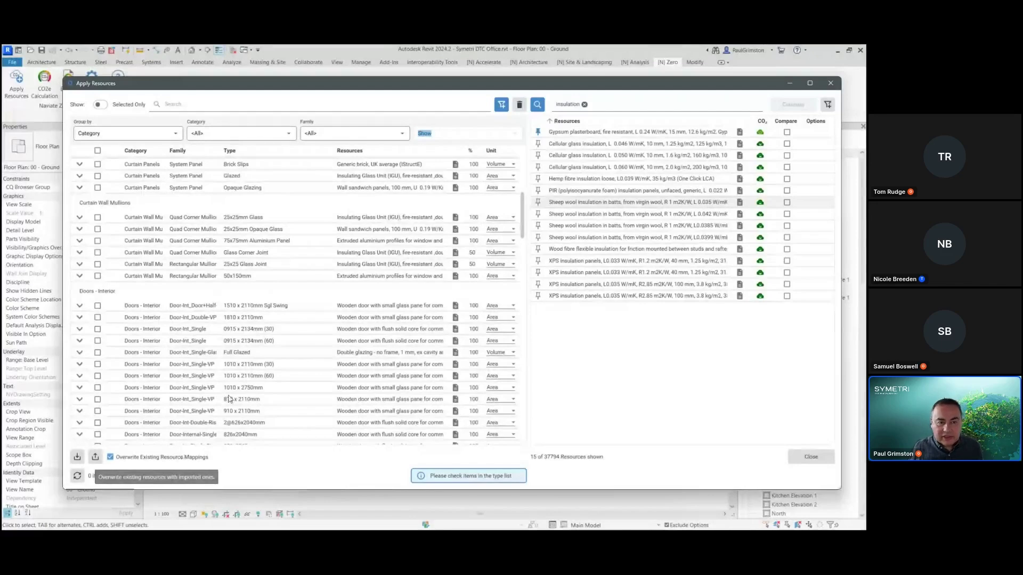
{"action": "left_click", "coordinate": [810, 458]}
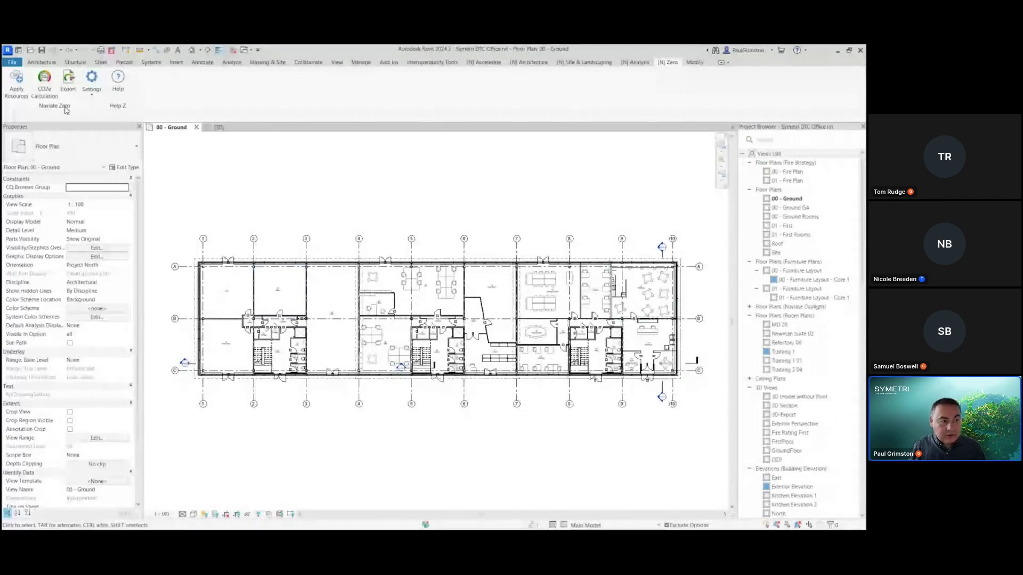
Run the CO2e Calculation for the model and open the {3D} view with the results window moved beside the building.
{"action": "left_click", "coordinate": [45, 85]}
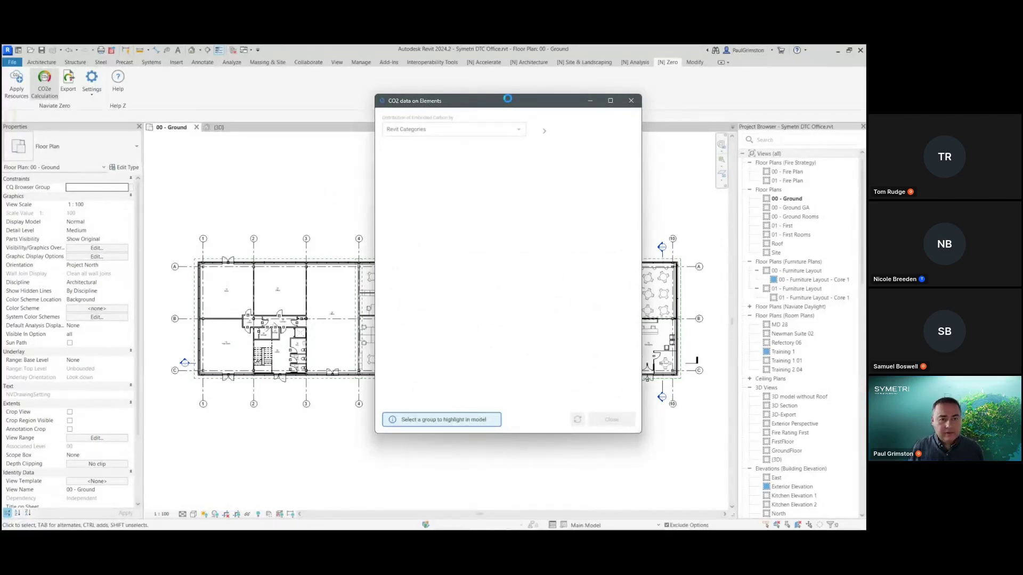
{"action": "left_click_drag", "start_coordinate": [508, 98], "coordinate": [485, 101]}
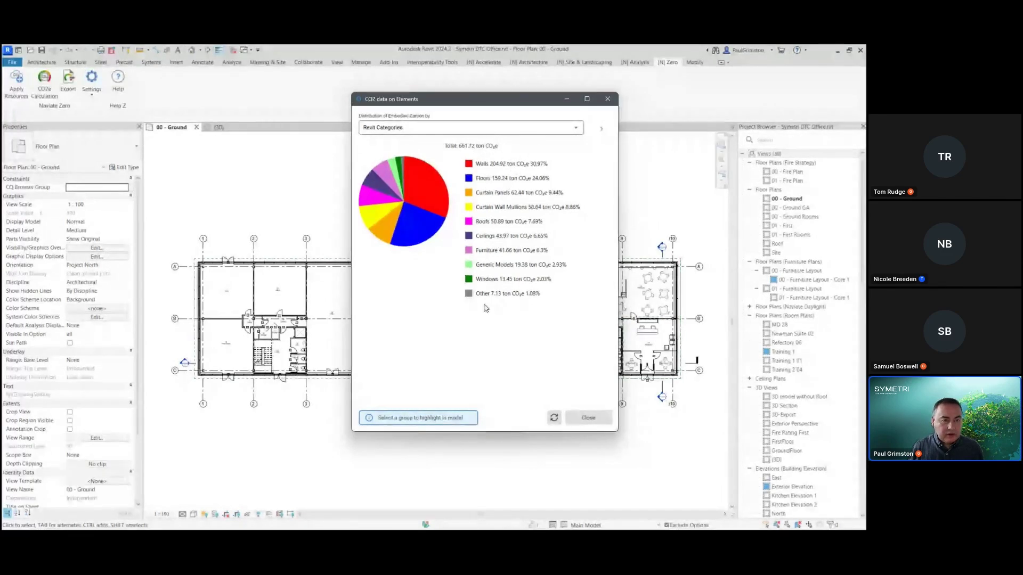
{"action": "left_click_drag", "start_coordinate": [455, 99], "coordinate": [594, 100]}
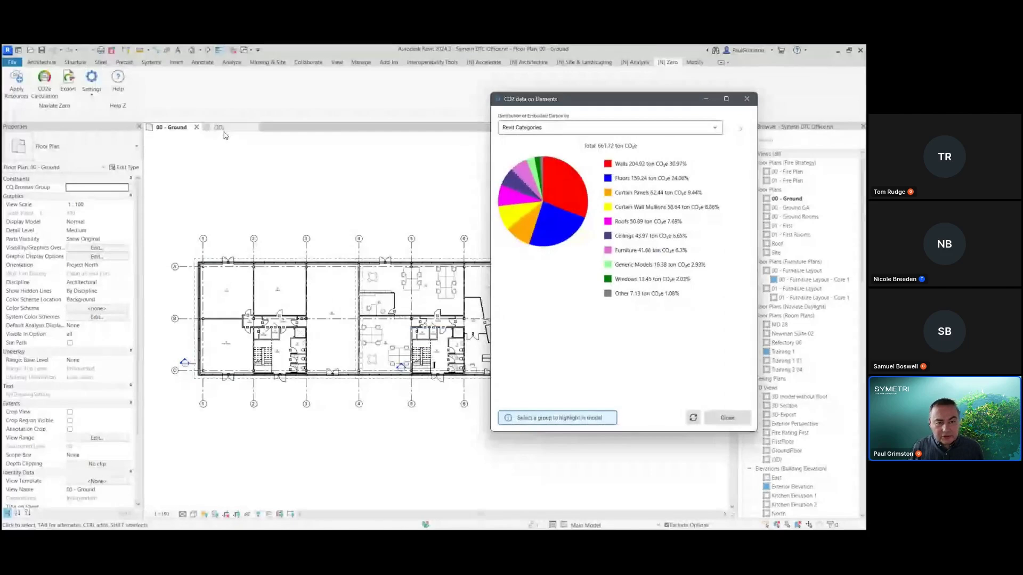
{"action": "left_click", "coordinate": [220, 128]}
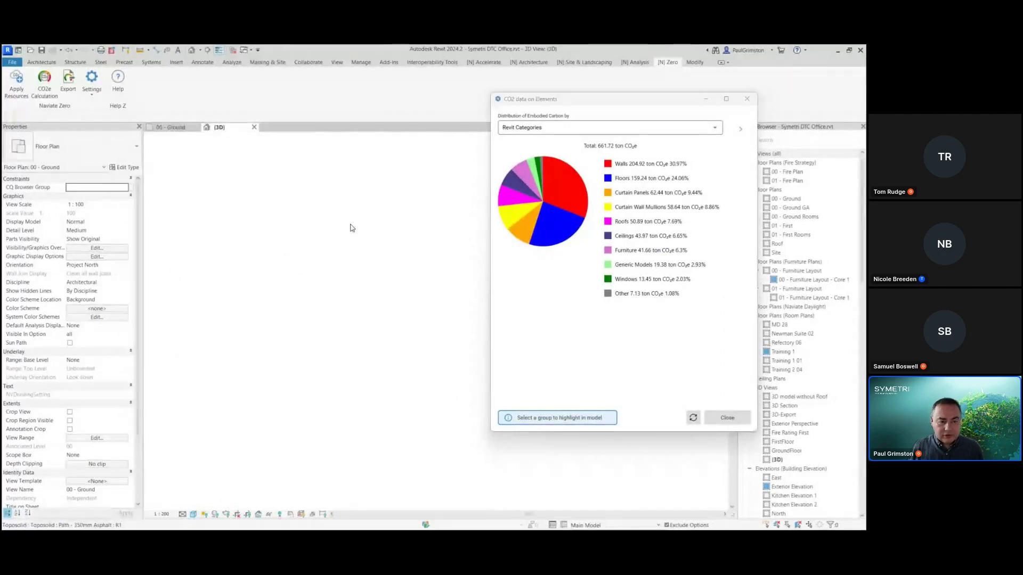
{"action": "left_click_drag", "start_coordinate": [567, 101], "coordinate": [567, 96]}
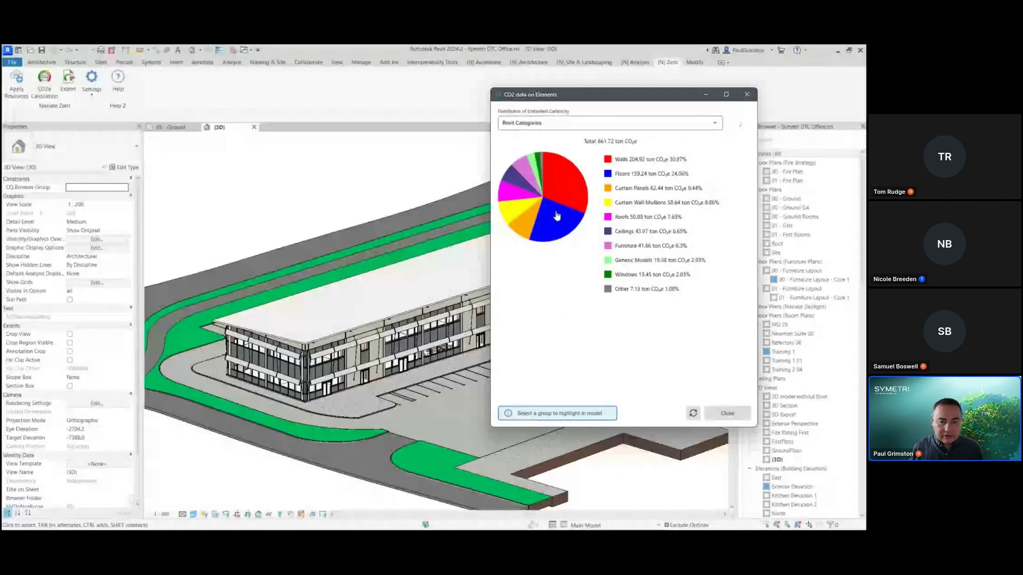
Highlight the walls, curtain wall mullions and curtain panels in the 3D view from their slices of the carbon chart.
{"action": "left_click", "coordinate": [565, 186]}
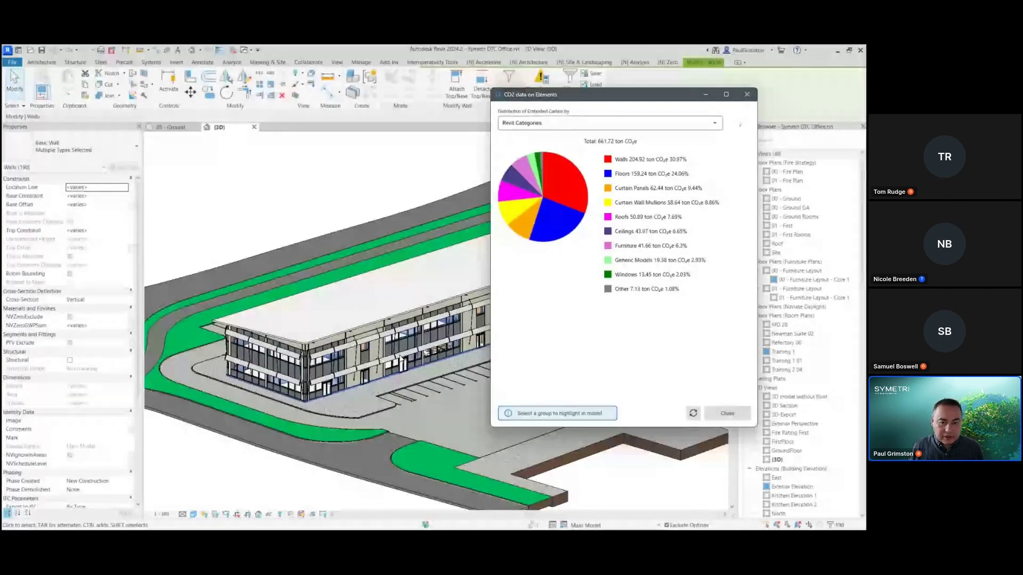
{"action": "left_click", "coordinate": [509, 220]}
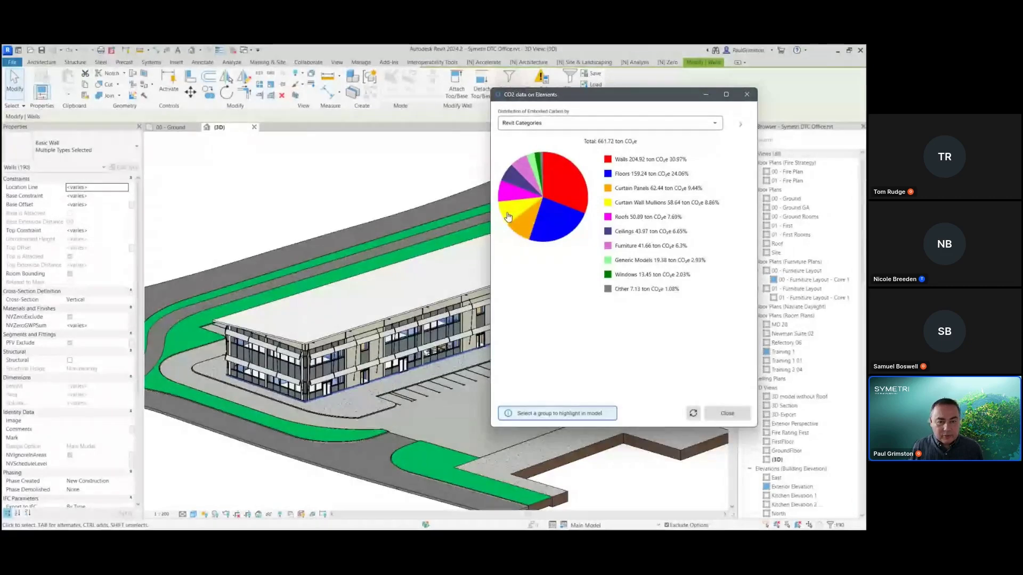
{"action": "scroll", "coordinate": [325, 362], "scroll_direction": "up", "scroll_amount": 5}
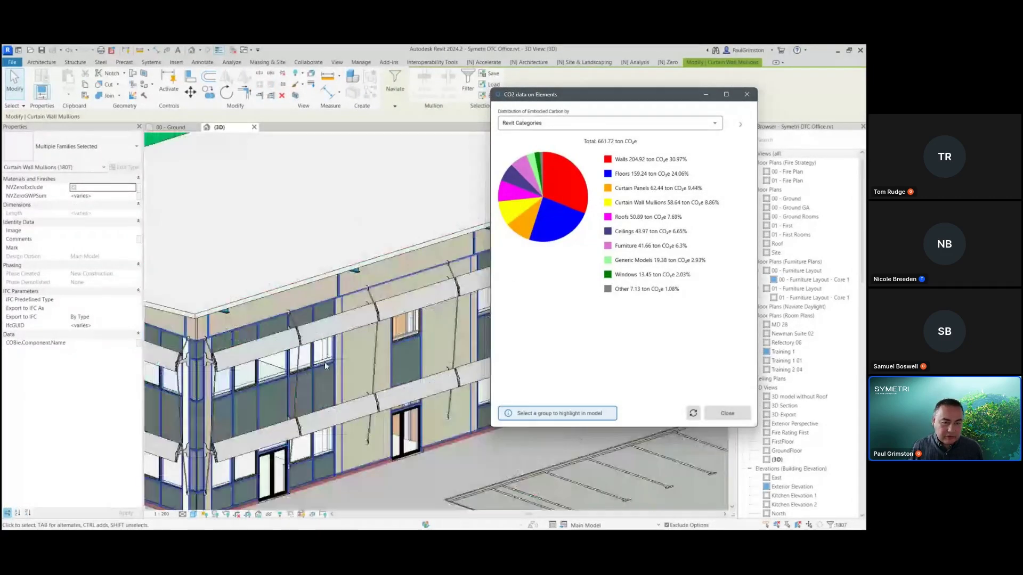
{"action": "left_click", "coordinate": [522, 229]}
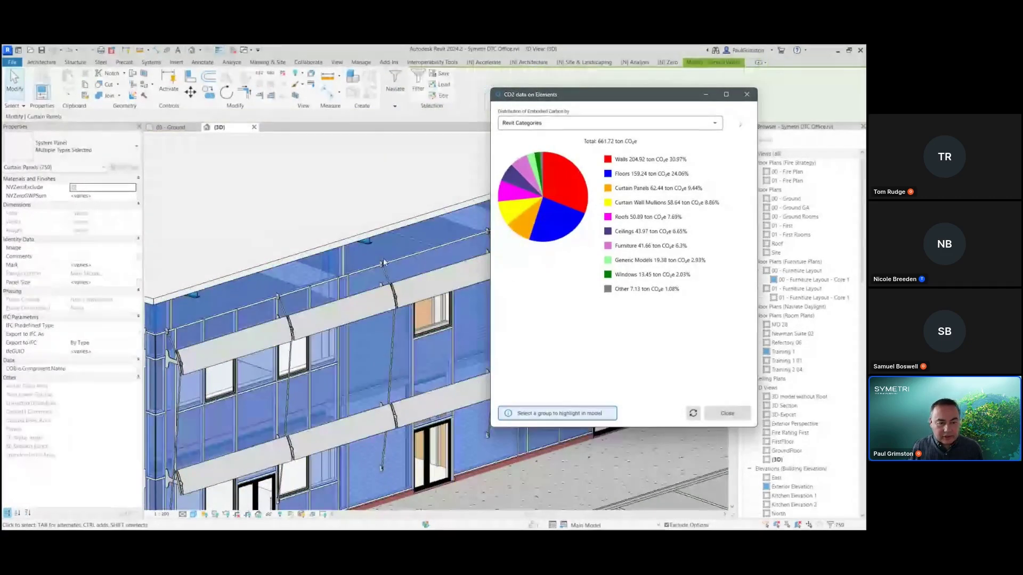
{"action": "scroll", "coordinate": [306, 402], "scroll_direction": "down", "scroll_amount": 5}
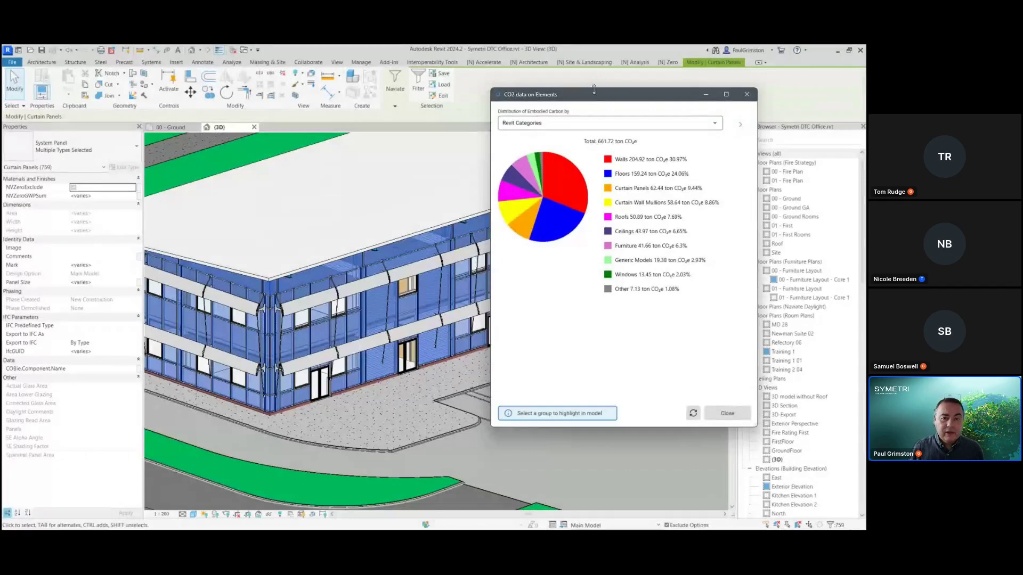
Expand the detailed CO2e results table, widen the window, and examine the wall and 50x150mm curtain wall mullion entries.
{"action": "left_click_drag", "start_coordinate": [594, 96], "coordinate": [309, 96]}
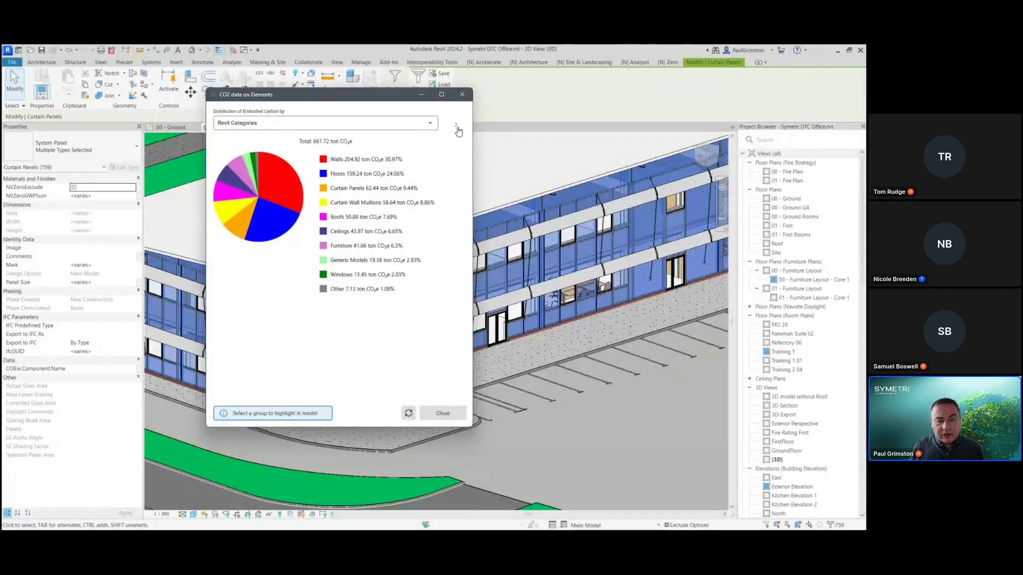
{"action": "left_click", "coordinate": [456, 126]}
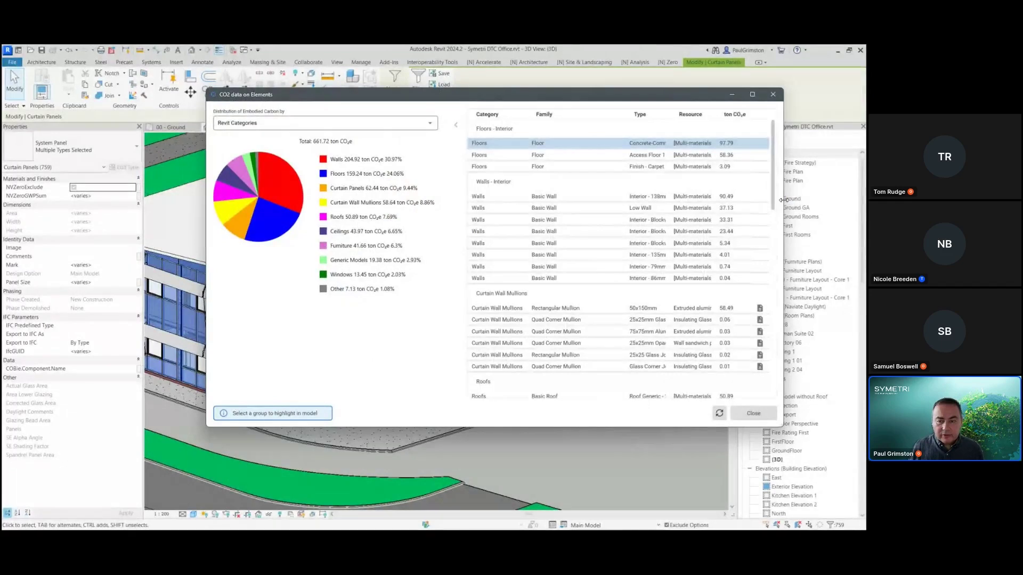
{"action": "left_click_drag", "start_coordinate": [782, 199], "coordinate": [820, 200]}
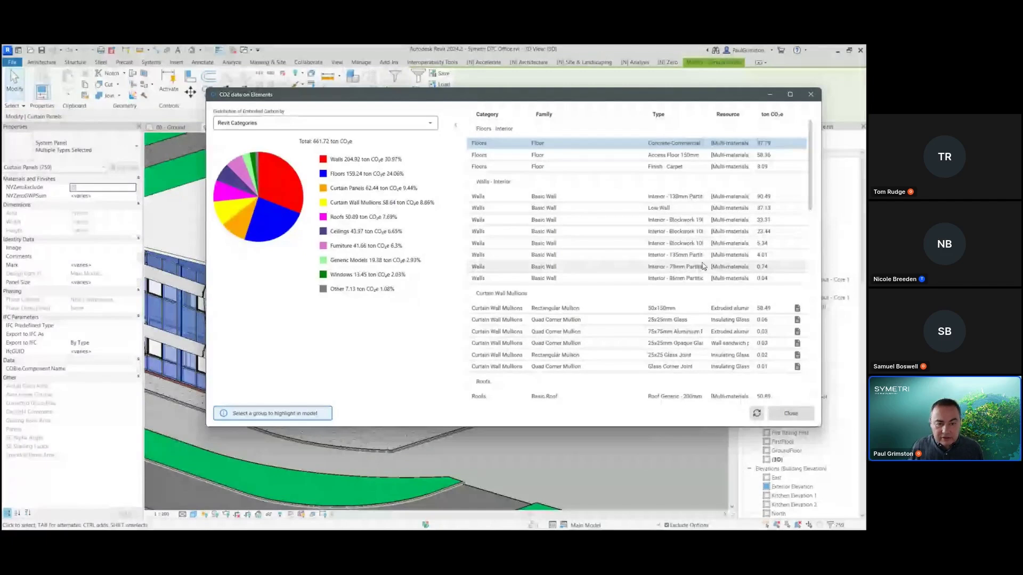
{"action": "scroll", "coordinate": [703, 266], "scroll_direction": "down", "scroll_amount": 2}
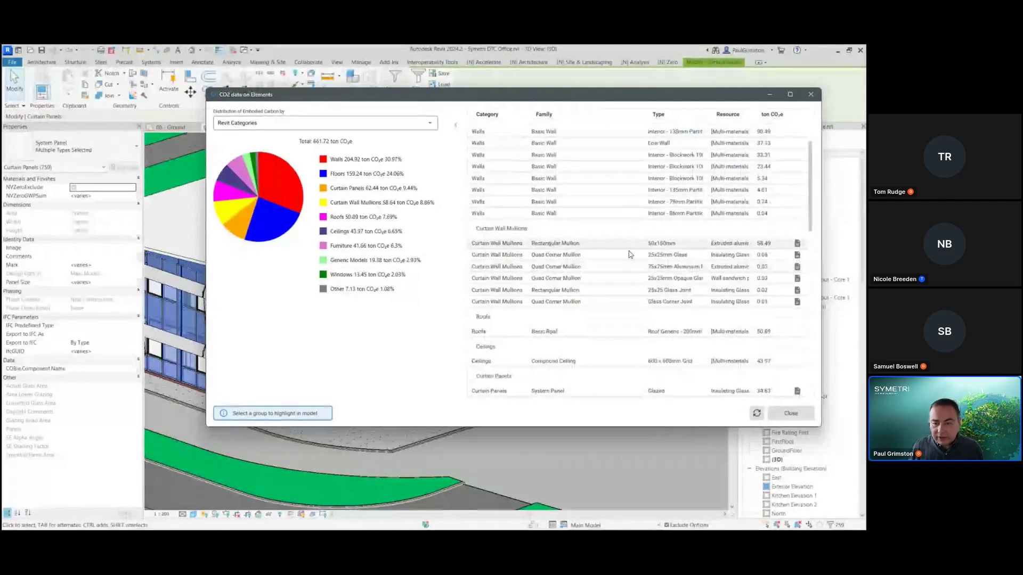
{"action": "left_click", "coordinate": [798, 245]}
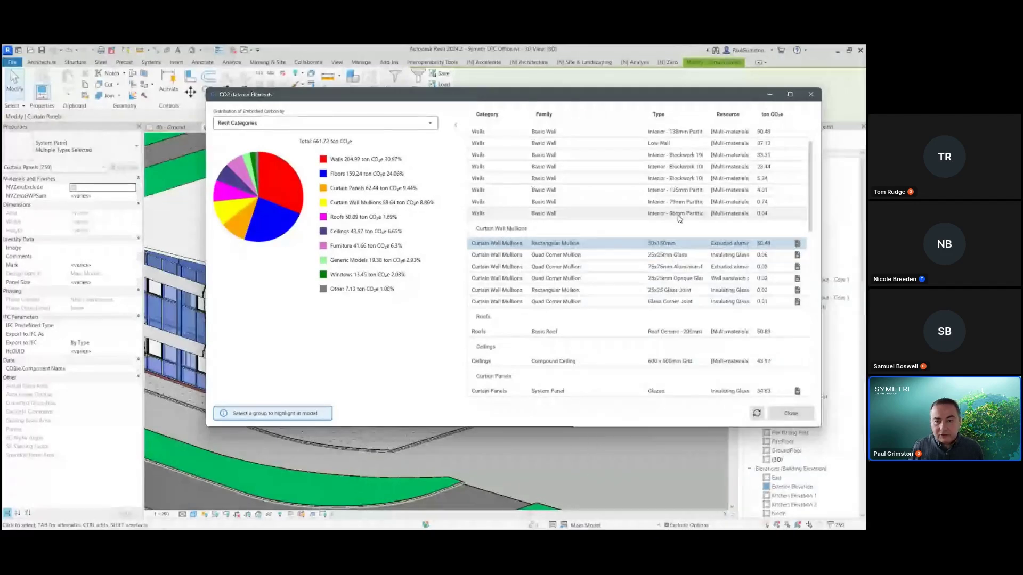
{"action": "scroll", "coordinate": [742, 180], "scroll_direction": "up", "scroll_amount": 2}
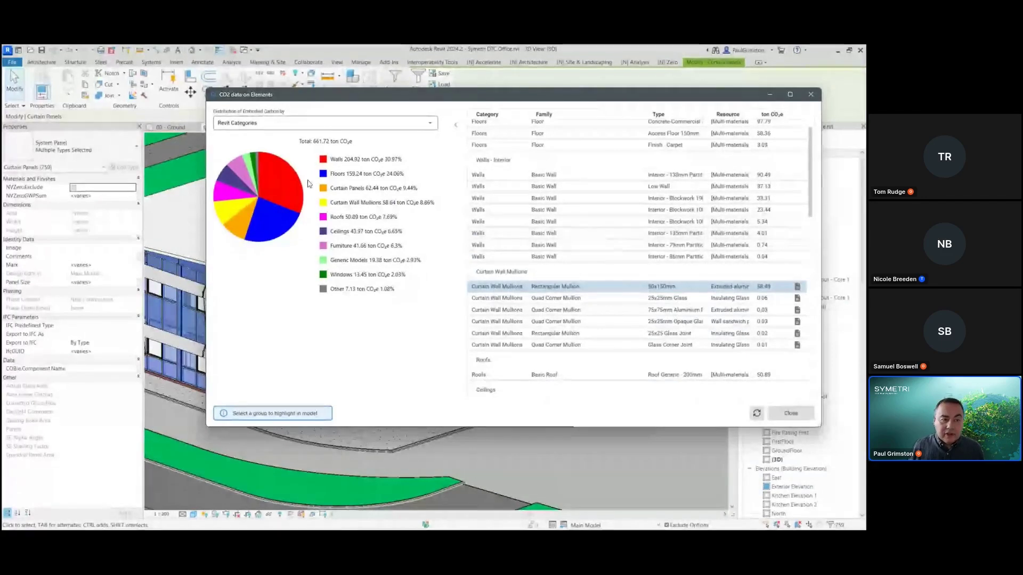
Distribute the embodied carbon by Resource Categories and examine the table's resources and ton CO2e values.
{"action": "left_click", "coordinate": [278, 128]}
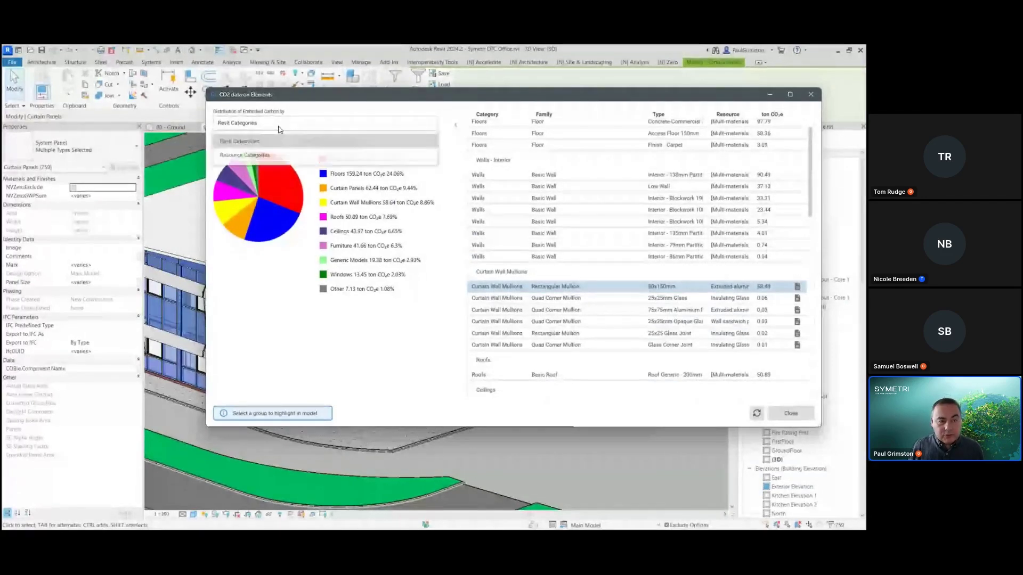
{"action": "left_click", "coordinate": [267, 158]}
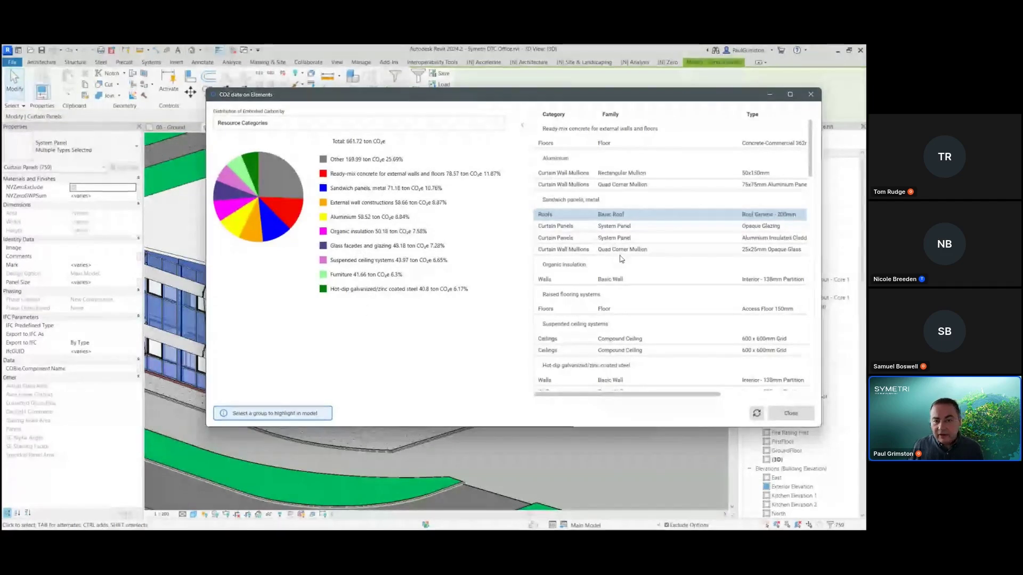
{"action": "scroll", "coordinate": [717, 177], "scroll_direction": "down", "scroll_amount": 1}
{"action": "scroll", "coordinate": [717, 178], "scroll_direction": "down", "scroll_amount": 3}
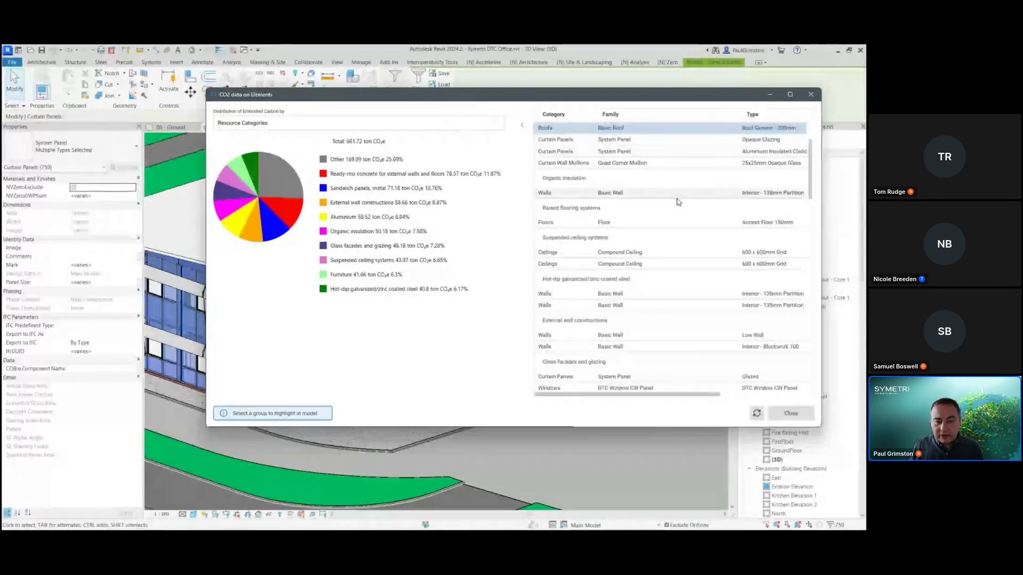
{"action": "scroll", "coordinate": [646, 191], "scroll_direction": "down", "scroll_amount": 2}
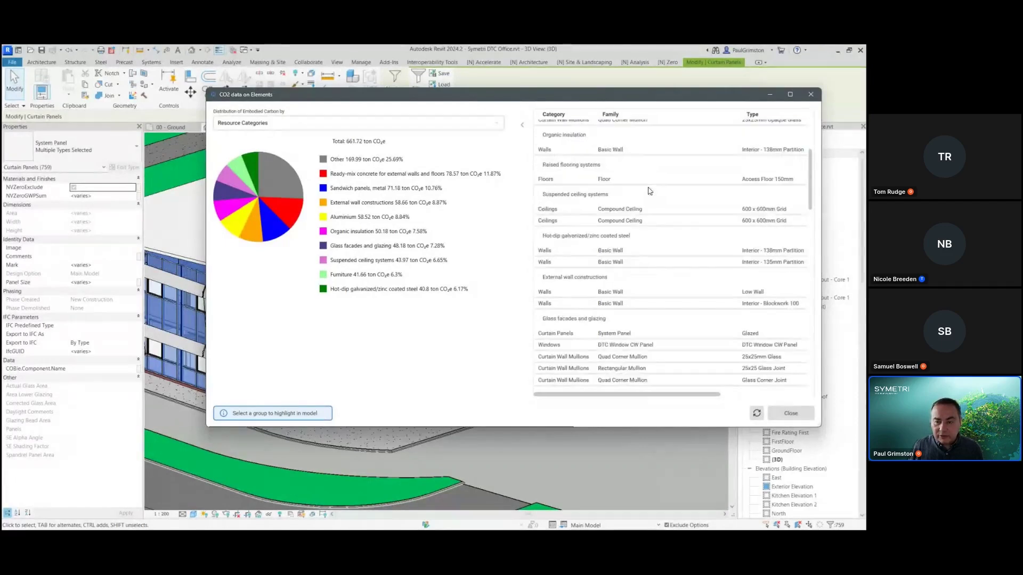
{"action": "left_click_drag", "start_coordinate": [646, 395], "coordinate": [730, 395]}
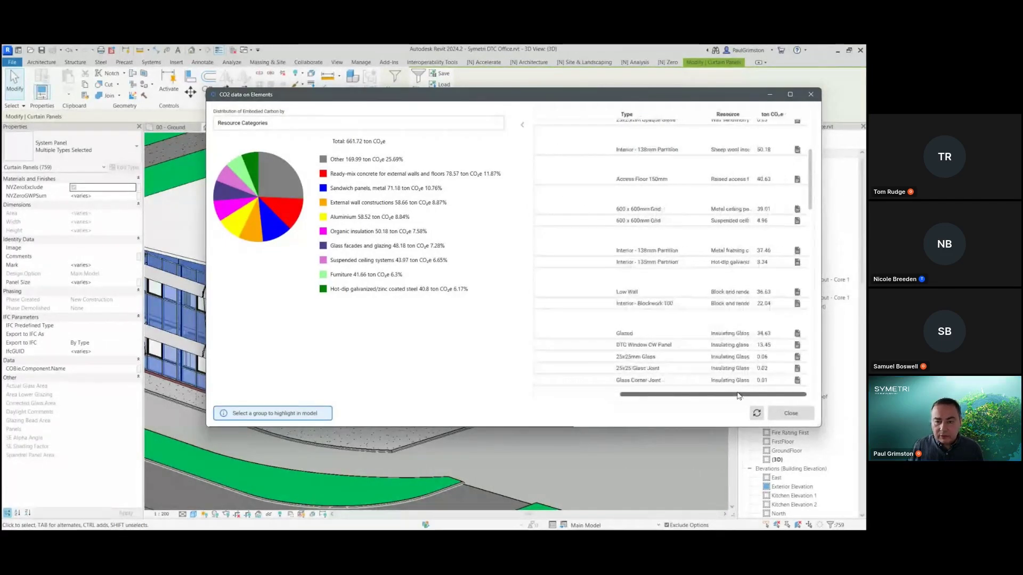
Examine the remaining resource categories and family columns in the CO2 results, close the results window and clear the selection.
{"action": "scroll", "coordinate": [772, 181], "scroll_direction": "down", "scroll_amount": 1}
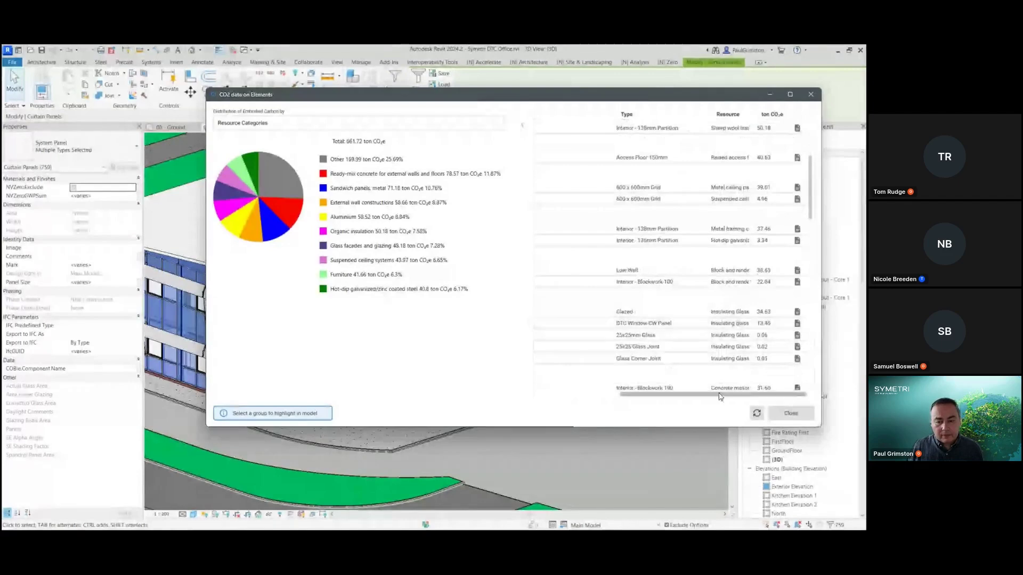
{"action": "left_click_drag", "start_coordinate": [690, 395], "coordinate": [603, 409]}
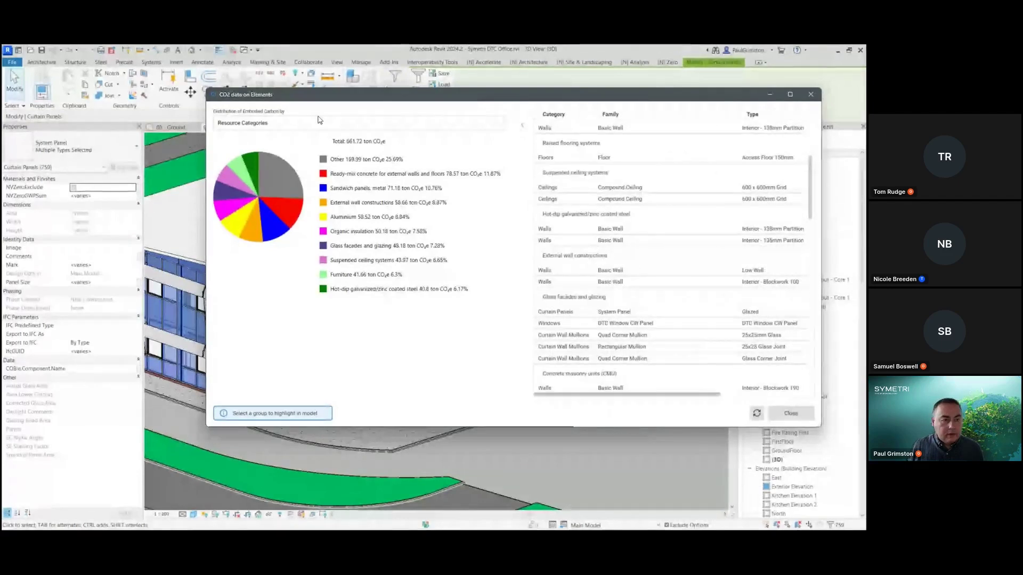
{"action": "left_click_drag", "start_coordinate": [304, 96], "coordinate": [318, 112]}
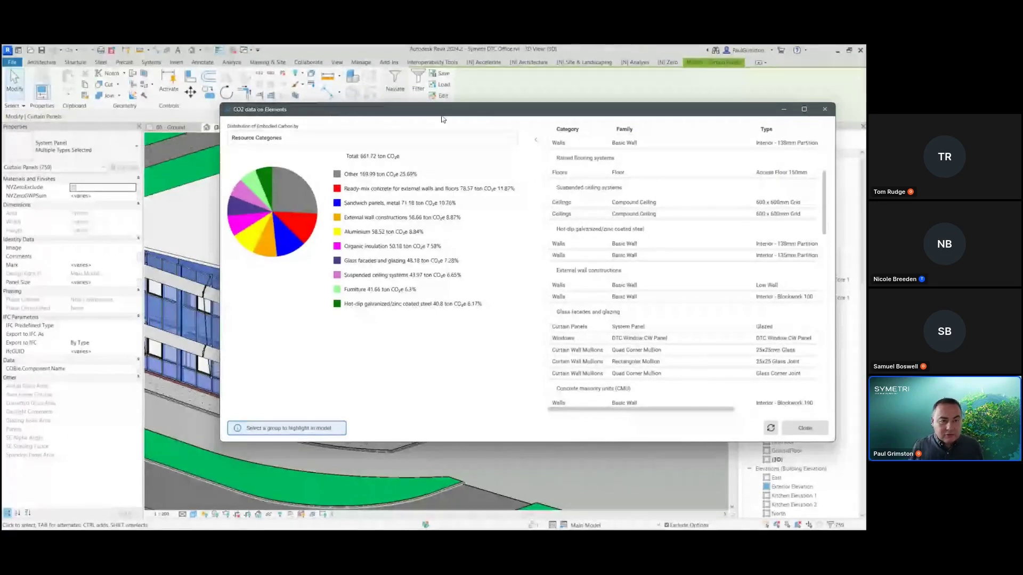
{"action": "left_click_drag", "start_coordinate": [445, 113], "coordinate": [423, 106]}
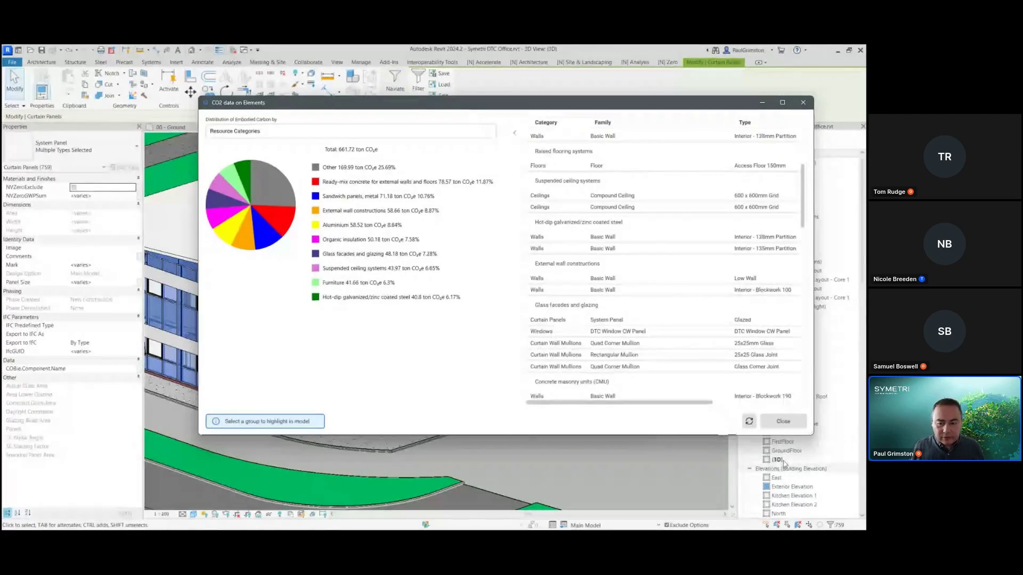
{"action": "left_click", "coordinate": [783, 421]}
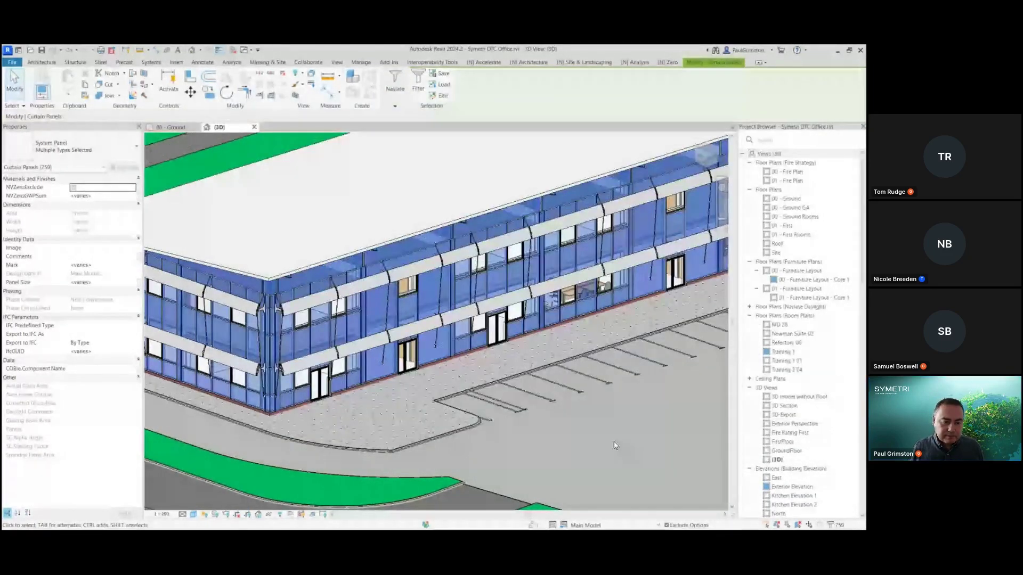
{"action": "key", "text": "Escape"}
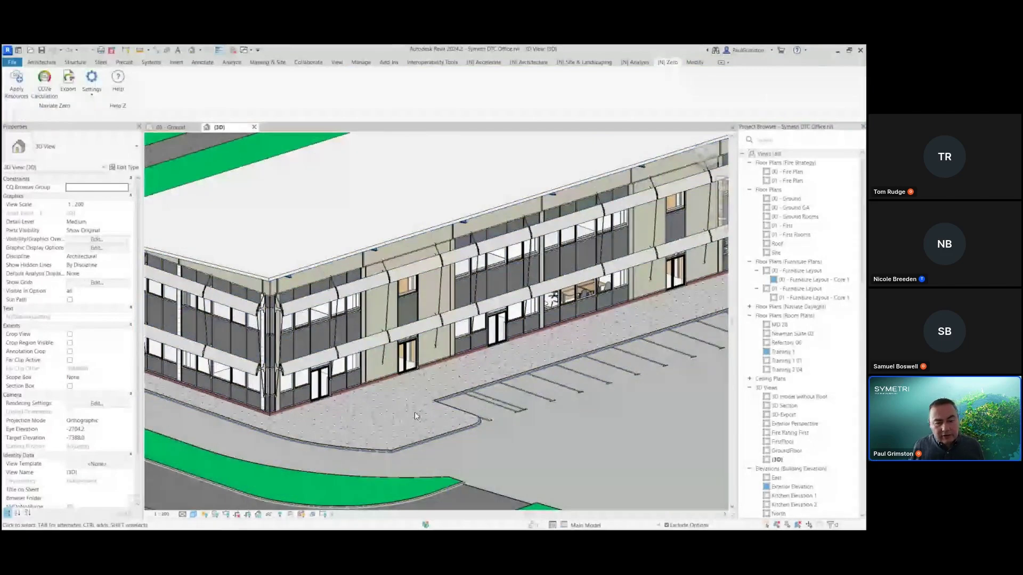
Select the Core Entrance door in the 3D view and review its NVZeroGWPSum value and the Naviate Zero parameters of its type.
{"action": "scroll", "coordinate": [363, 380], "scroll_direction": "up", "scroll_amount": 3}
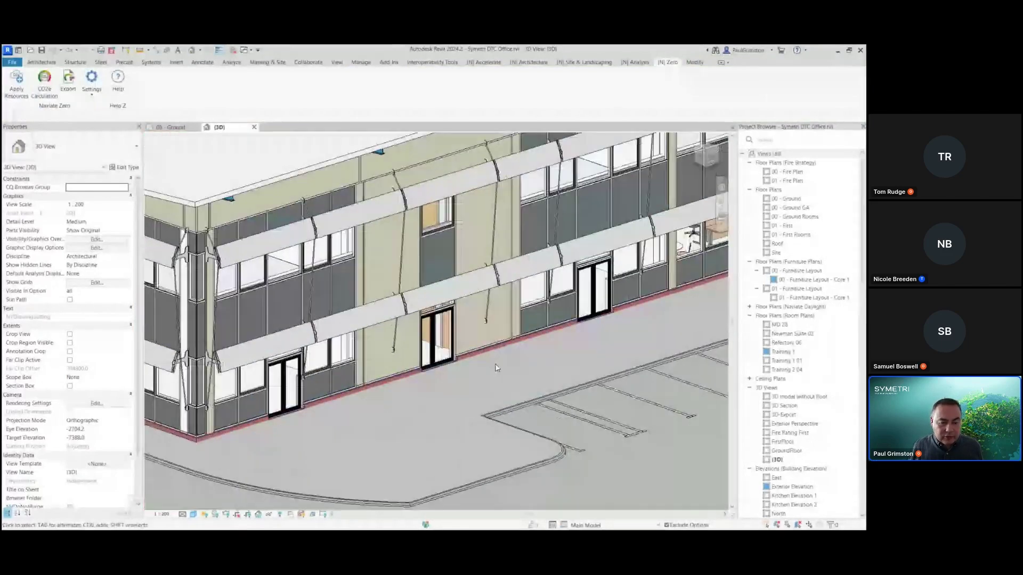
{"action": "scroll", "coordinate": [495, 368], "scroll_direction": "up", "scroll_amount": 2}
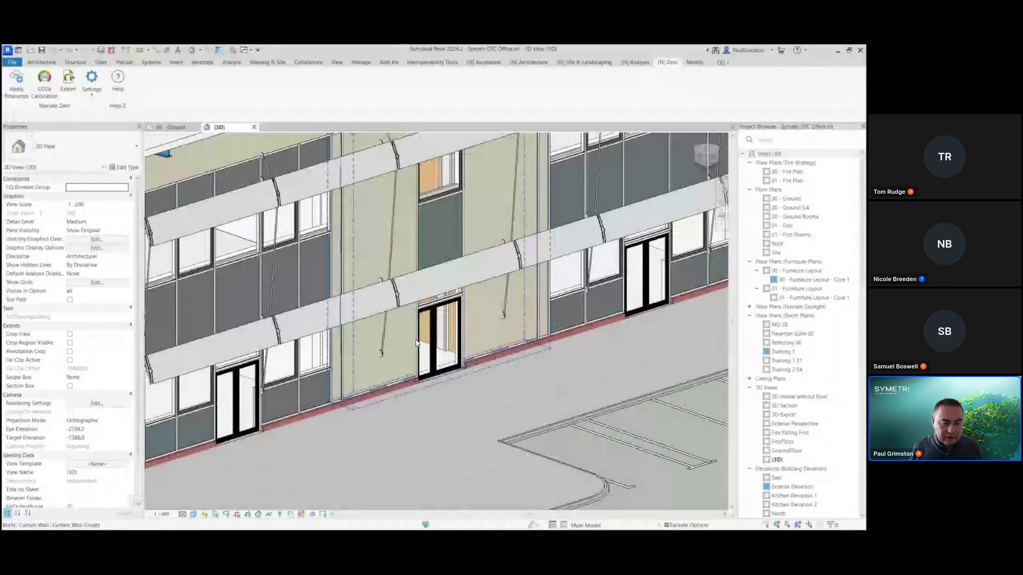
{"action": "scroll", "coordinate": [433, 341], "scroll_direction": "up", "scroll_amount": 2}
{"action": "left_click", "coordinate": [433, 340]}
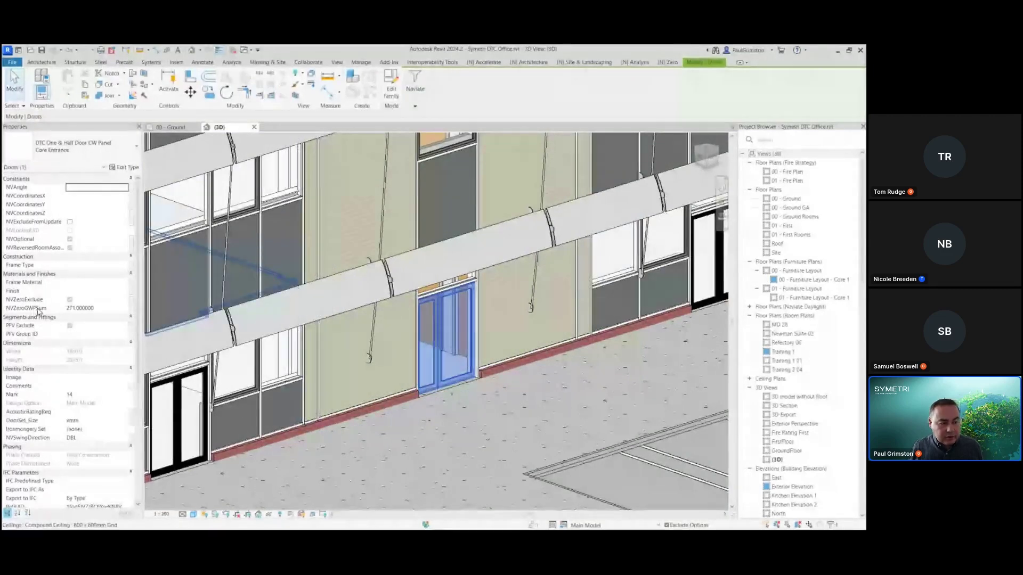
{"action": "mouse_move", "coordinate": [19, 313]}
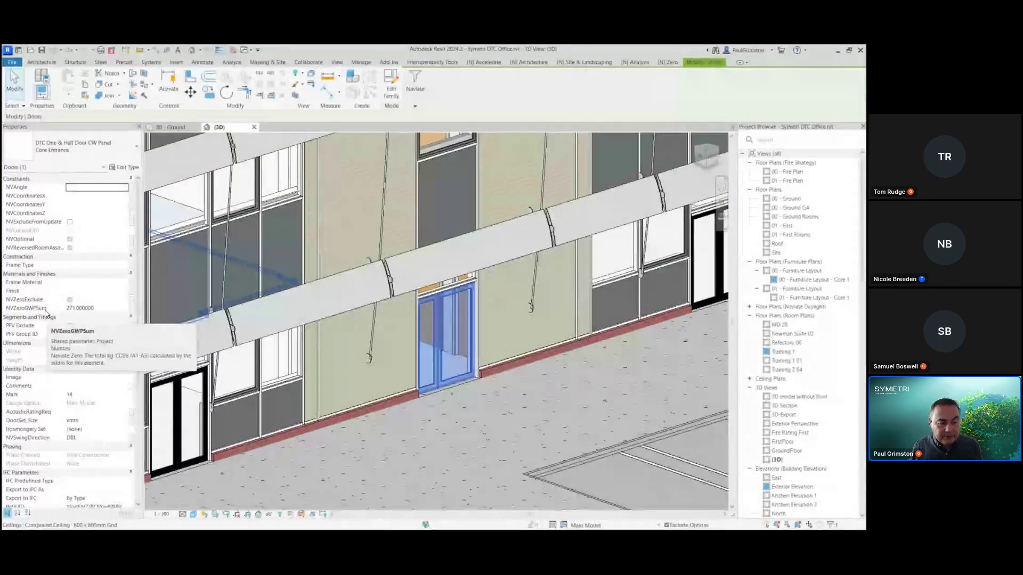
{"action": "left_click", "coordinate": [125, 167]}
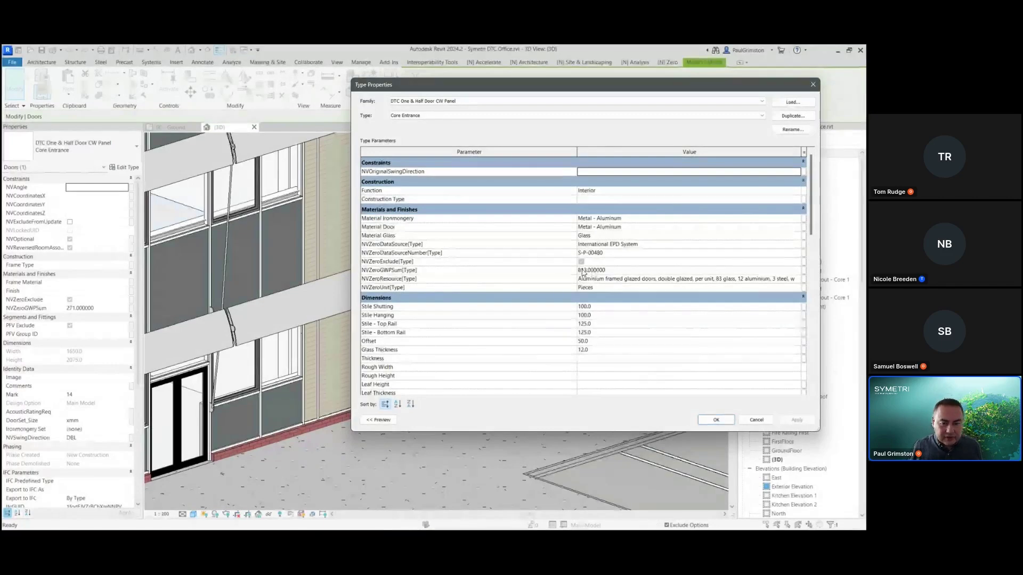
{"action": "left_click", "coordinate": [756, 420]}
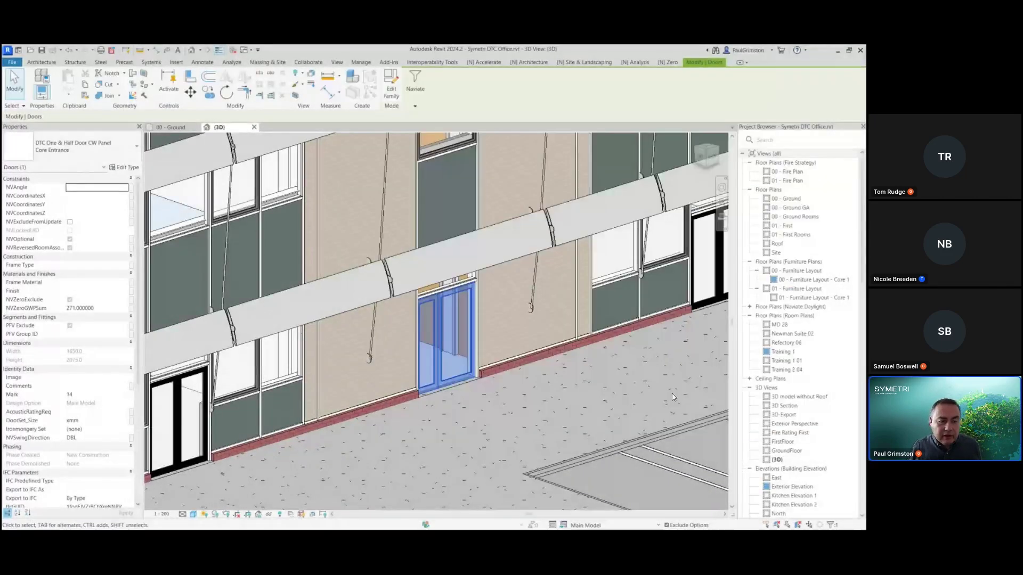
Review the NVZeroGWPSum value and type parameters of the upper-floor DTC Window CW Panel near the entrance, and clear the selection.
{"action": "left_click", "coordinate": [234, 187]}
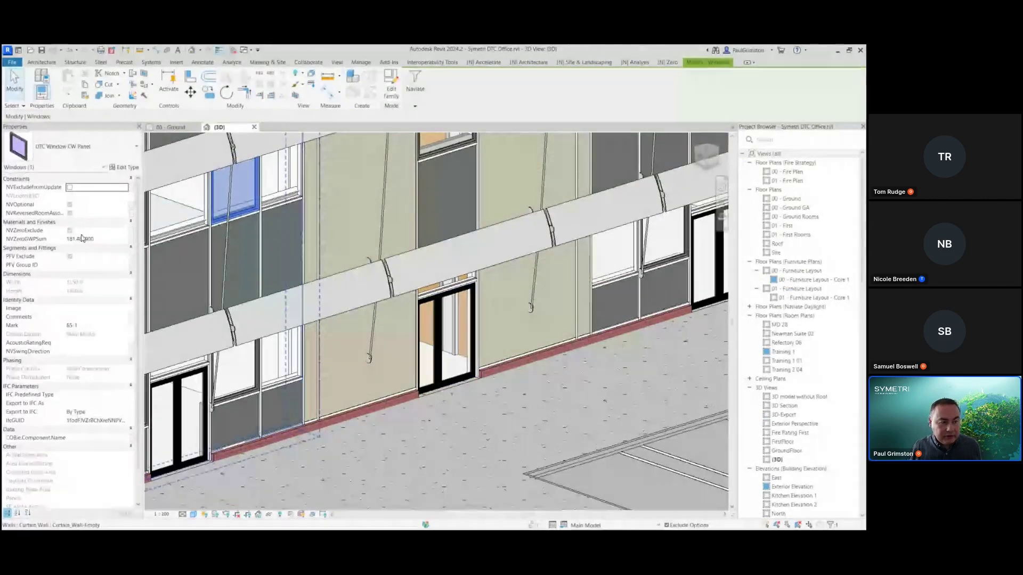
{"action": "left_click", "coordinate": [125, 167]}
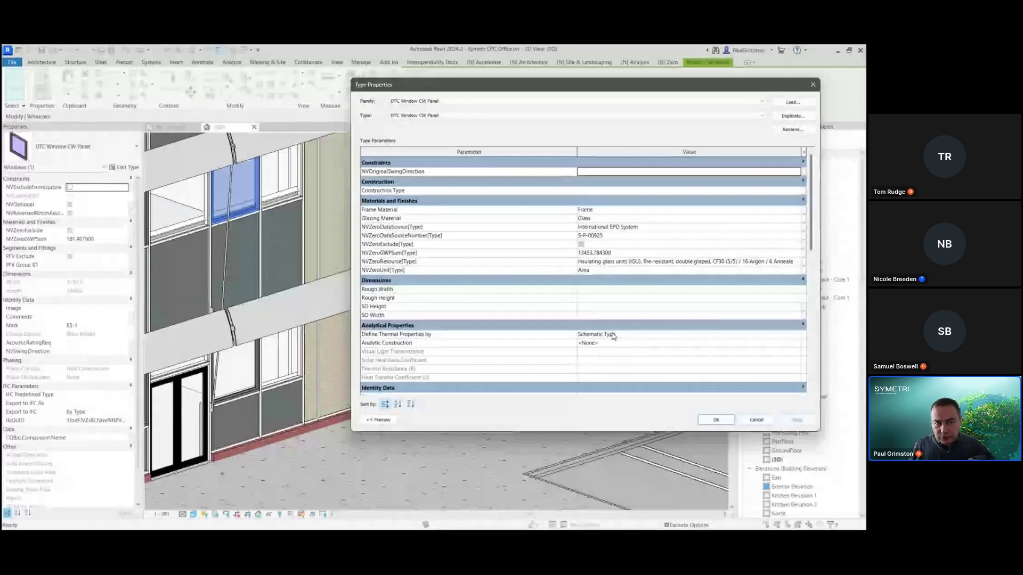
{"action": "left_click", "coordinate": [716, 420]}
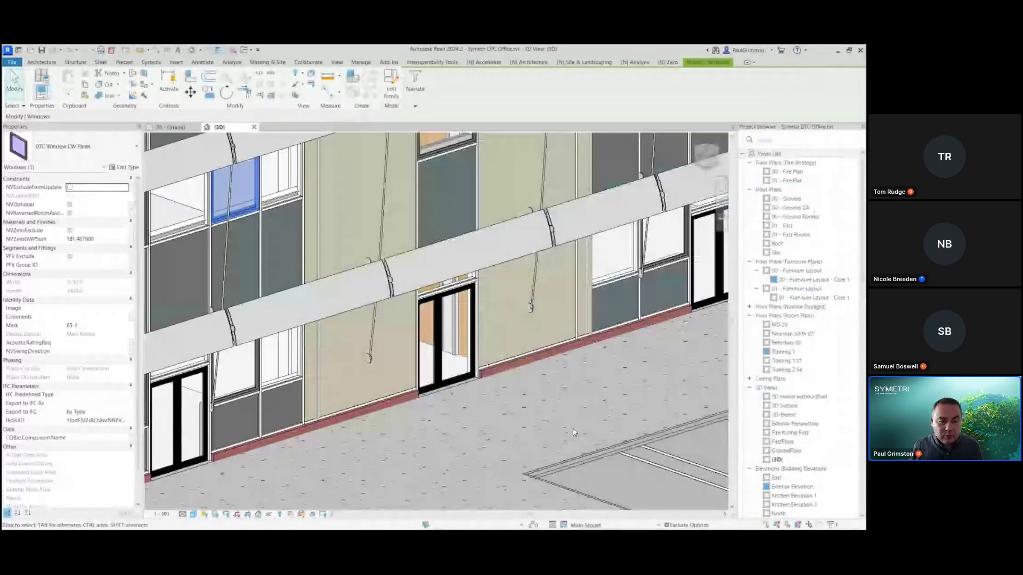
{"action": "key", "text": "Escape"}
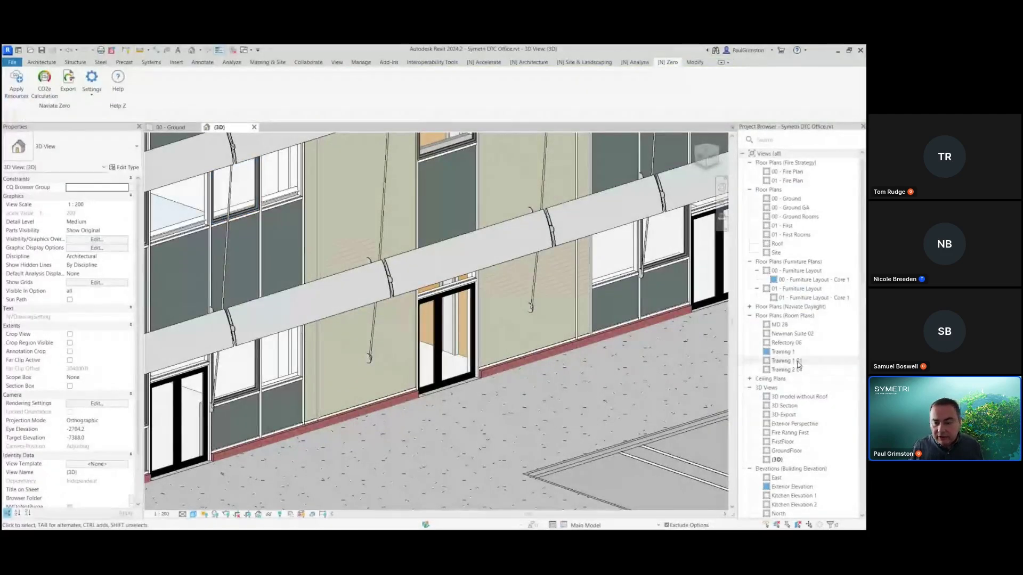
Examine the resources, data sources and GWP sums in the NVZero_GWP_Calculation_Types schedule, and close it without saving the project.
{"action": "scroll", "coordinate": [797, 364], "scroll_direction": "down", "scroll_amount": 8}
{"action": "scroll", "coordinate": [797, 363], "scroll_direction": "down", "scroll_amount": 12}
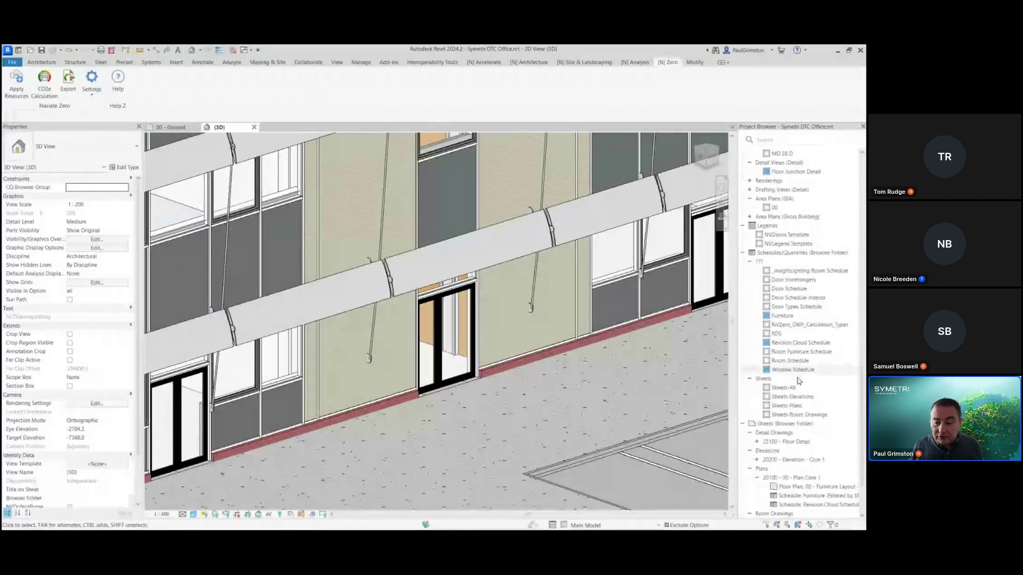
{"action": "left_click", "coordinate": [801, 326]}
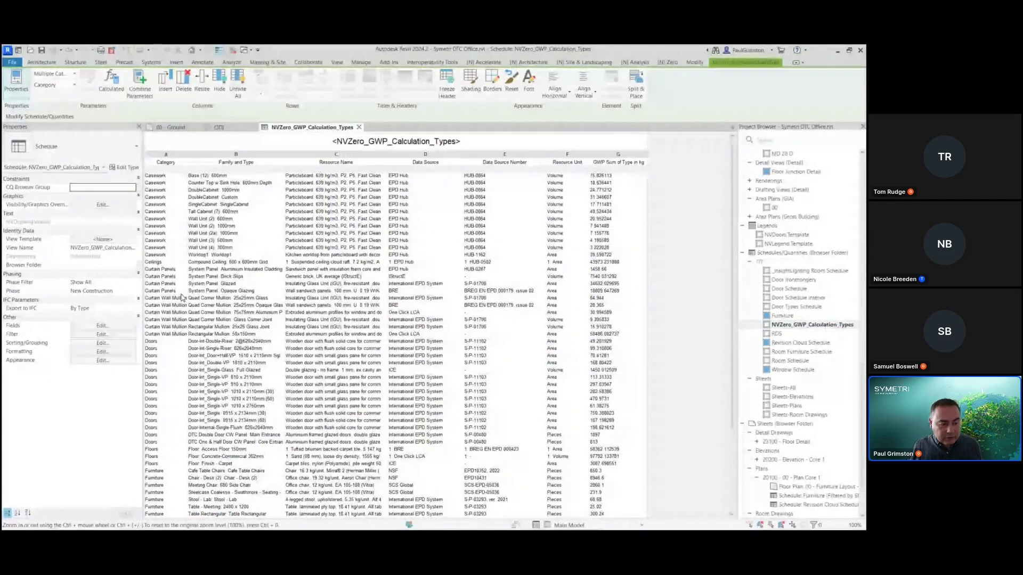
{"action": "scroll", "coordinate": [183, 298], "scroll_direction": "down", "scroll_amount": 3}
{"action": "scroll", "coordinate": [184, 297], "scroll_direction": "down", "scroll_amount": 1}
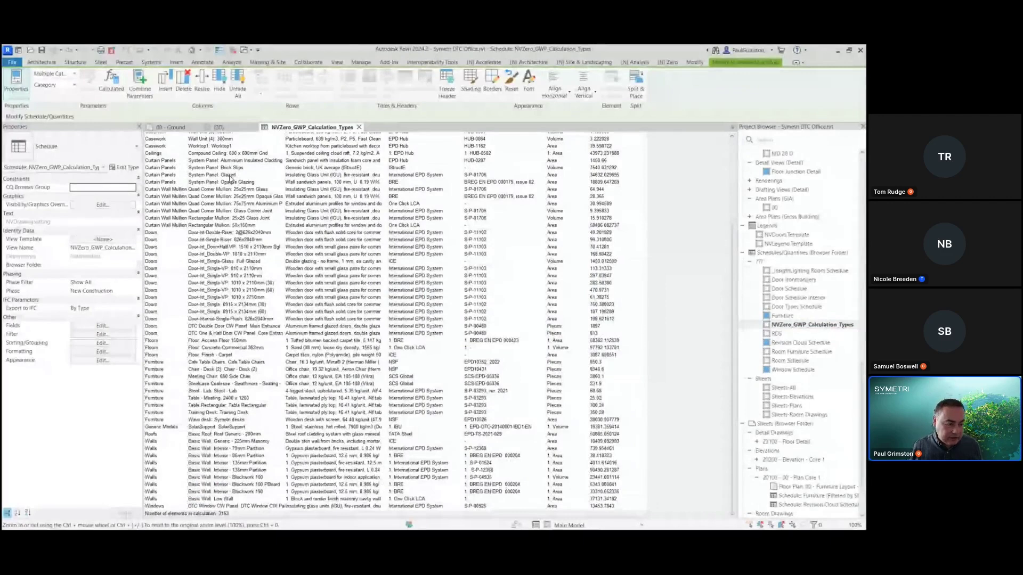
{"action": "scroll", "coordinate": [306, 182], "scroll_direction": "up", "scroll_amount": 4}
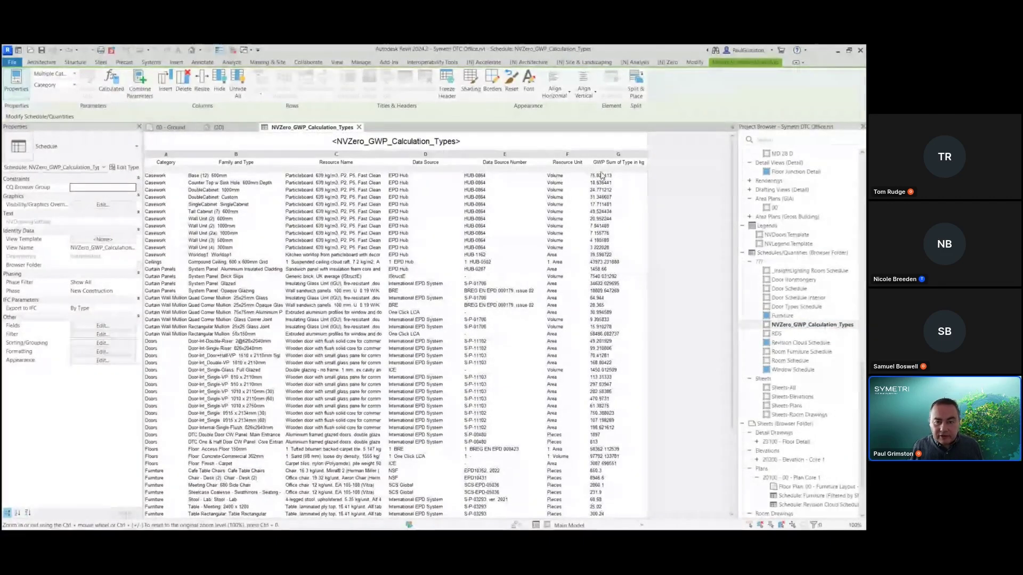
{"action": "scroll", "coordinate": [601, 176], "scroll_direction": "down", "scroll_amount": 4}
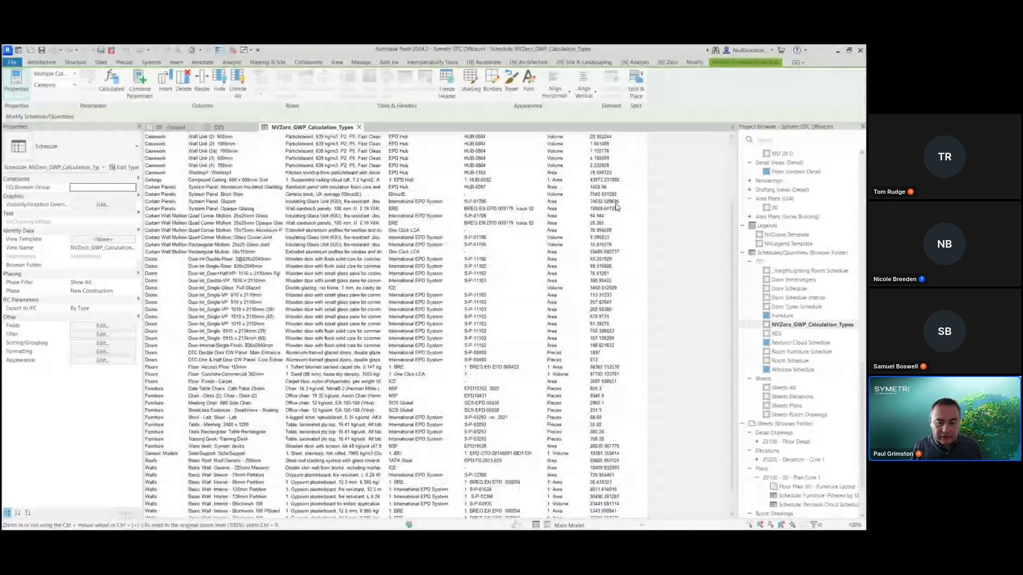
{"action": "scroll", "coordinate": [618, 209], "scroll_direction": "up", "scroll_amount": 4}
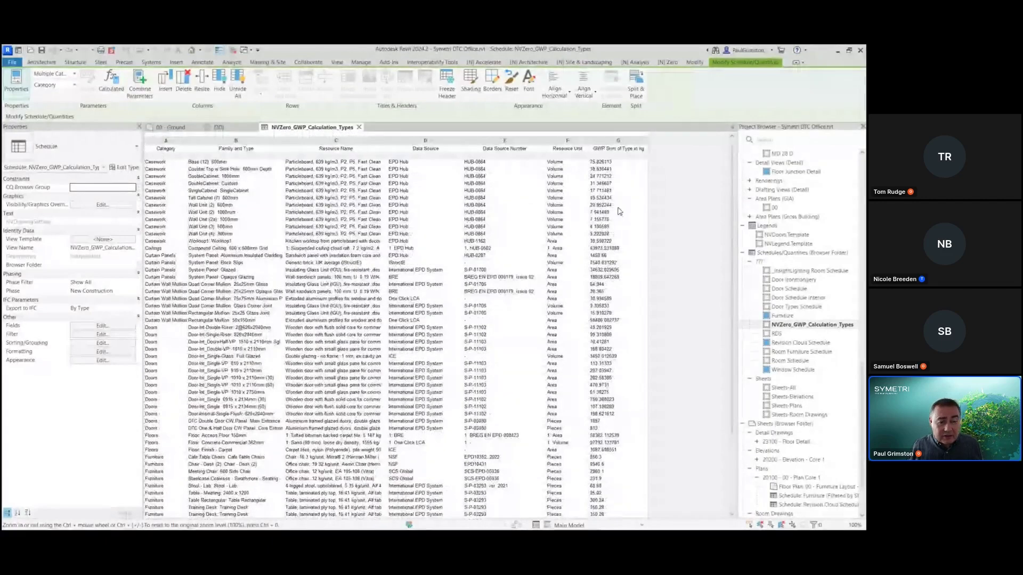
{"action": "scroll", "coordinate": [620, 212], "scroll_direction": "up", "scroll_amount": 1}
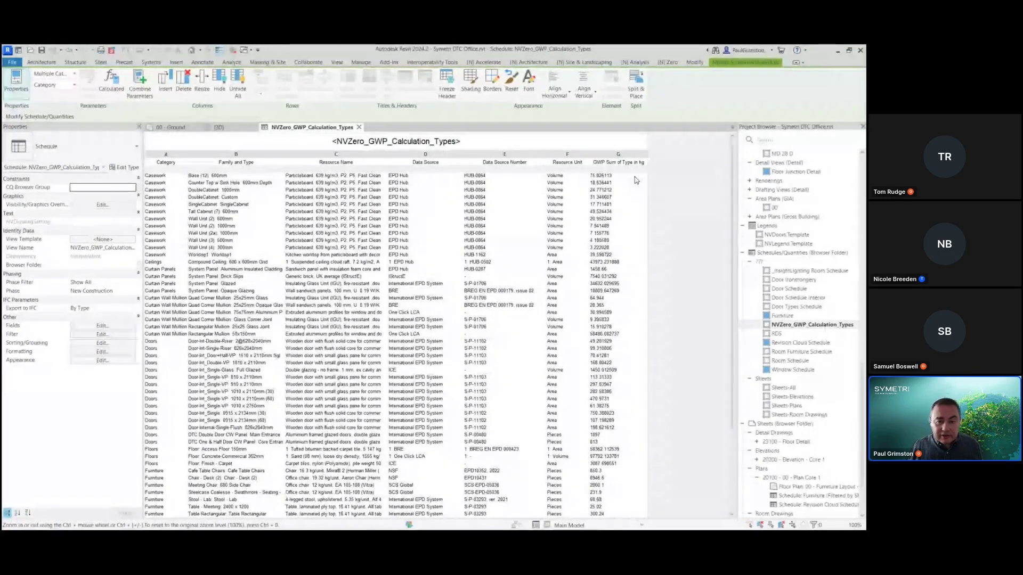
{"action": "scroll", "coordinate": [607, 278], "scroll_direction": "down", "scroll_amount": 5}
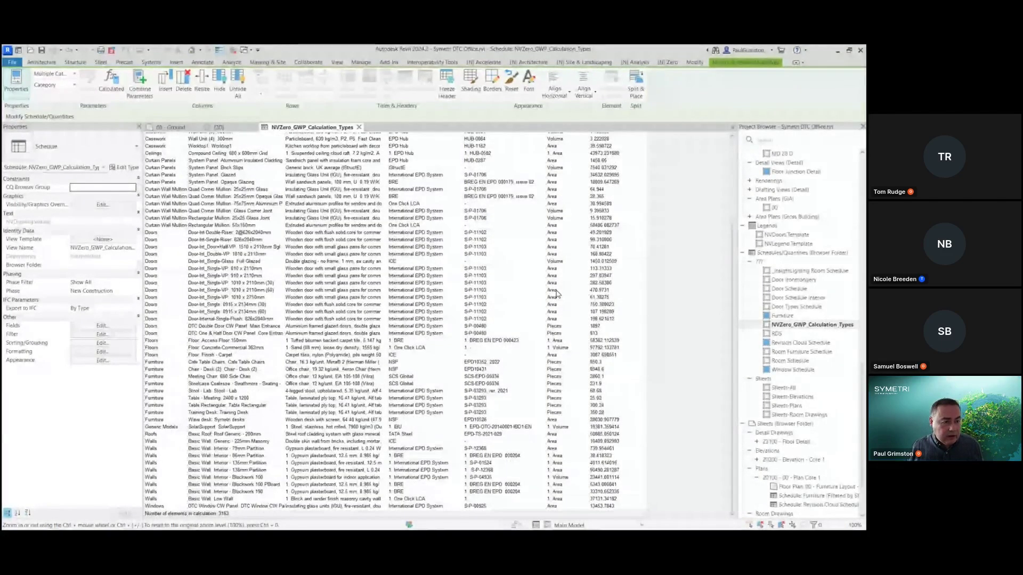
{"action": "scroll", "coordinate": [262, 154], "scroll_direction": "up", "scroll_amount": 5}
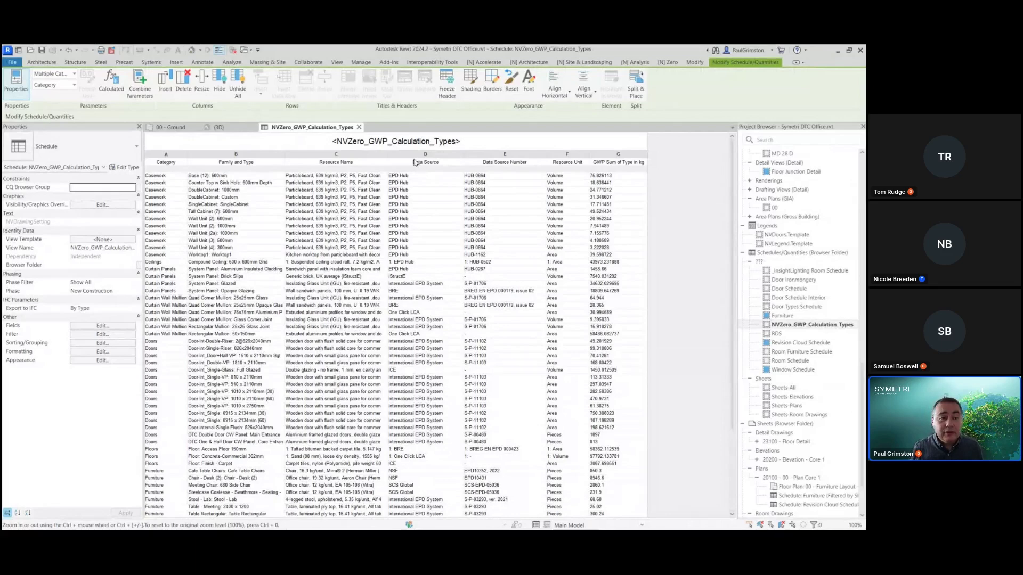
{"action": "left_click", "coordinate": [359, 127]}
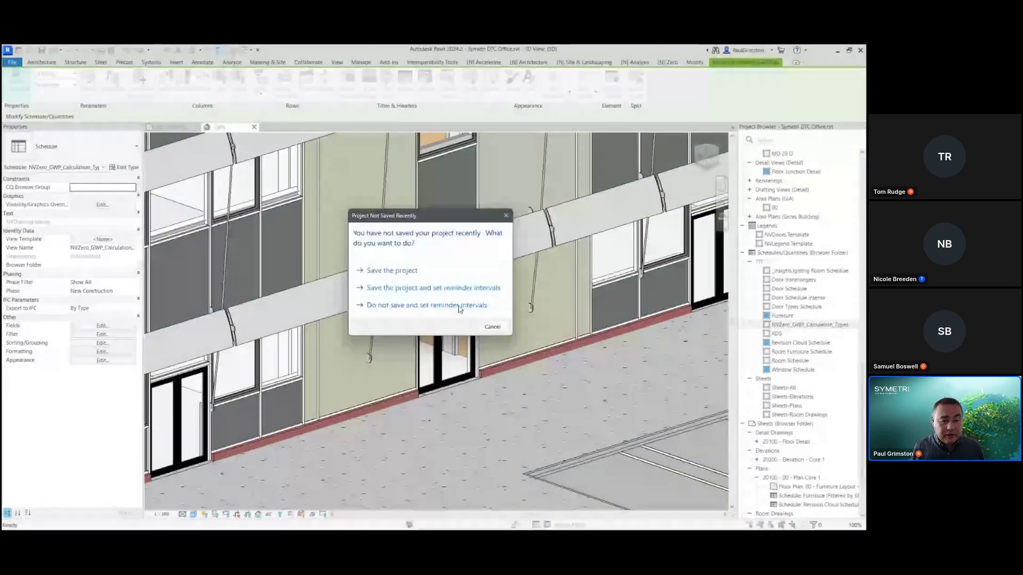
{"action": "left_click", "coordinate": [460, 307]}
Compare the NVZeroGWPSum values of an upper-floor window panel near the building corner and the surrounding toposolid, and review the window's type parameters.
{"action": "scroll", "coordinate": [472, 429], "scroll_direction": "down", "scroll_amount": 4}
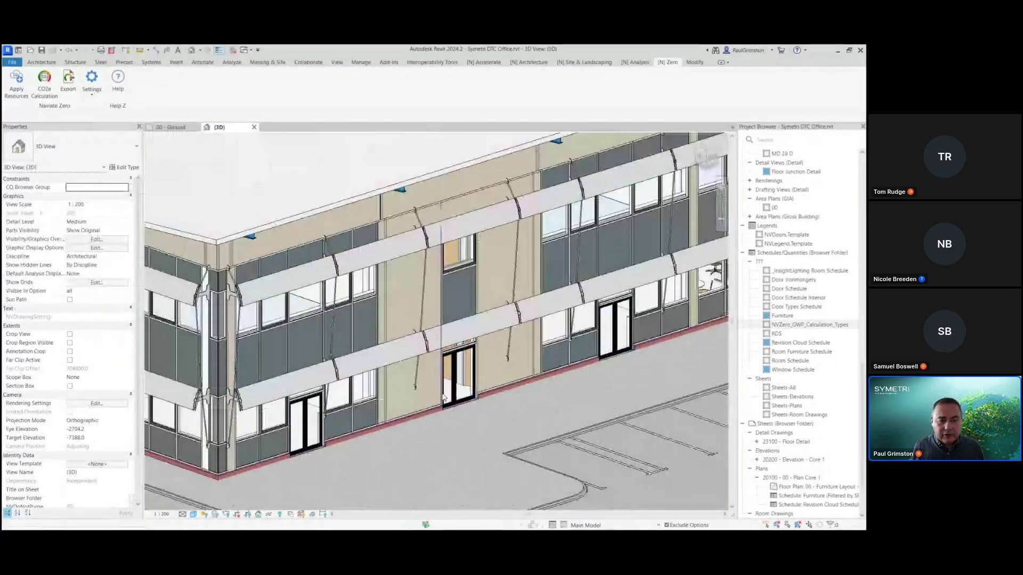
{"action": "scroll", "coordinate": [398, 370], "scroll_direction": "down", "scroll_amount": 3}
{"action": "scroll", "coordinate": [399, 379], "scroll_direction": "down", "scroll_amount": 1}
{"action": "scroll", "coordinate": [401, 391], "scroll_direction": "up", "scroll_amount": 1}
{"action": "middle_click_drag", "start_coordinate": [519, 420], "coordinate": [520, 371], "text": "shift"}
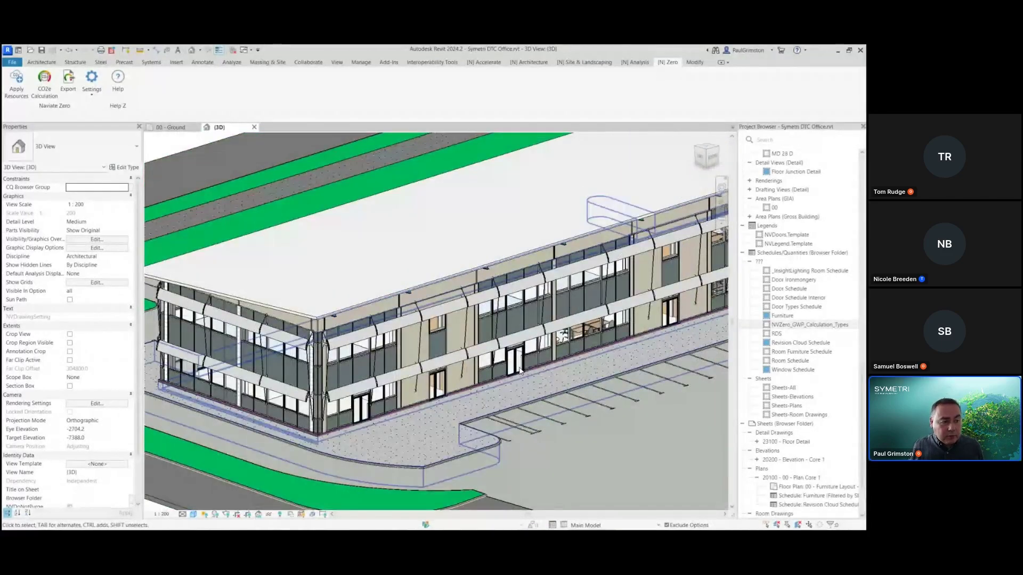
{"action": "left_click", "coordinate": [352, 353]}
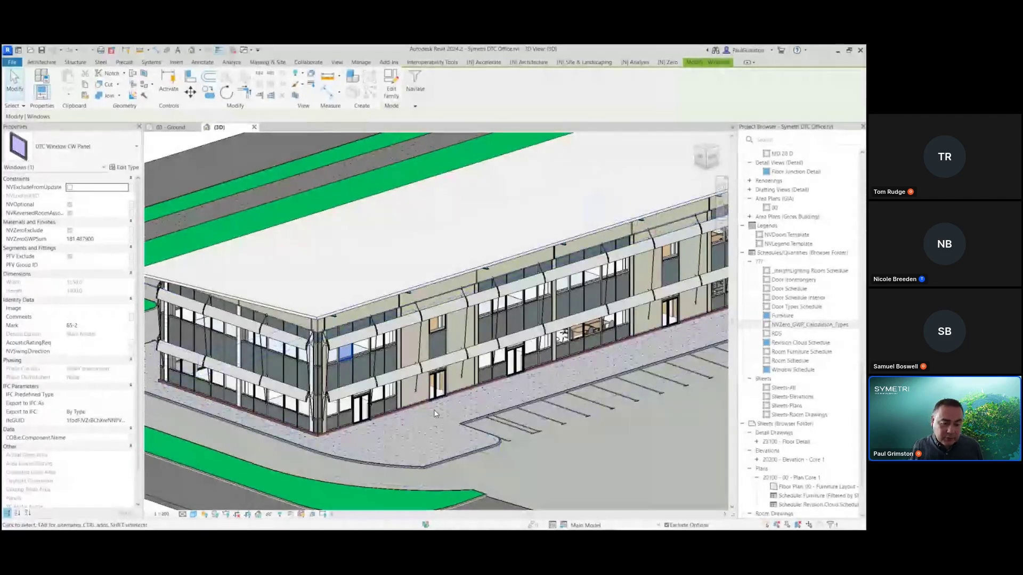
{"action": "left_click", "coordinate": [481, 411]}
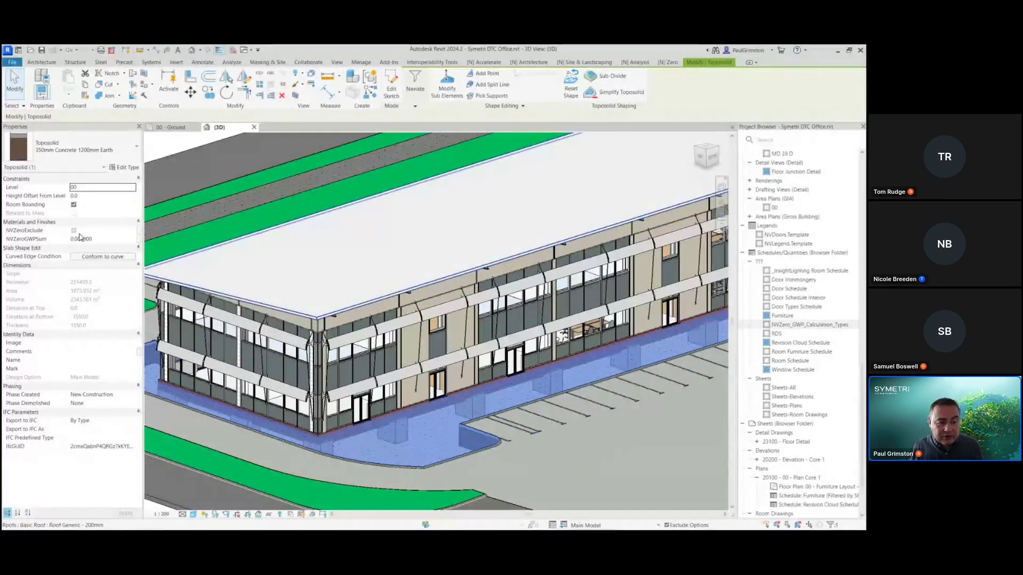
{"action": "left_click", "coordinate": [343, 357]}
{"action": "left_click", "coordinate": [124, 167]}
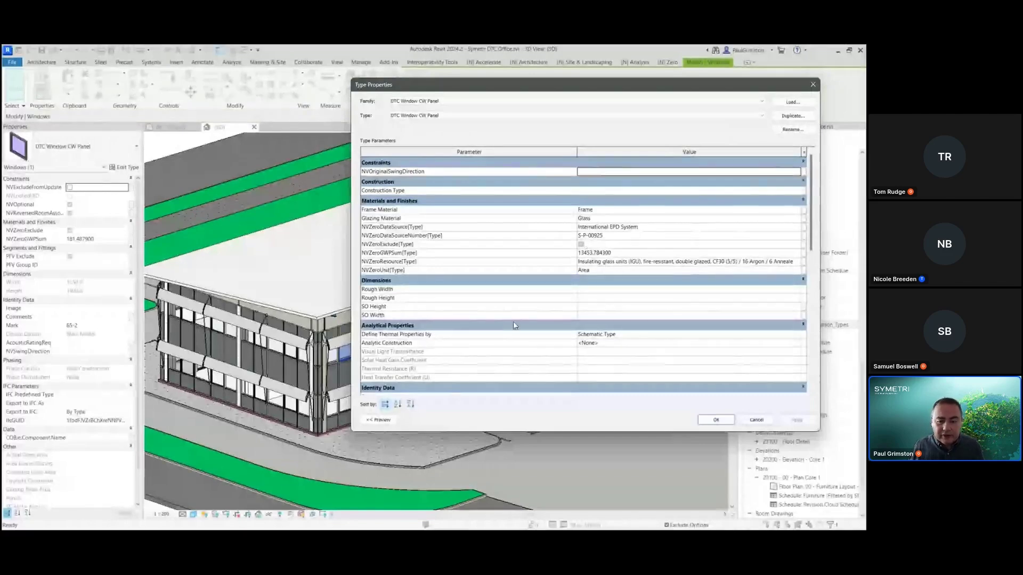
{"action": "left_click", "coordinate": [757, 421]}
{"action": "key", "text": "Escape"}
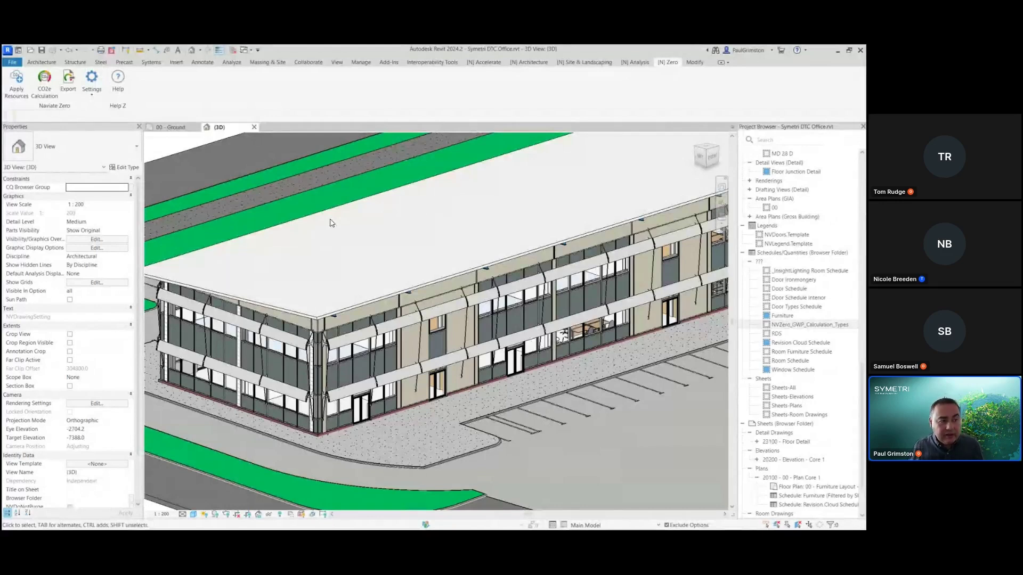
Export the model's carbon data to One Click LCA, keeping Option 1_Baseline as the design and replacement of existing data in the import settings.
{"action": "left_click", "coordinate": [69, 85]}
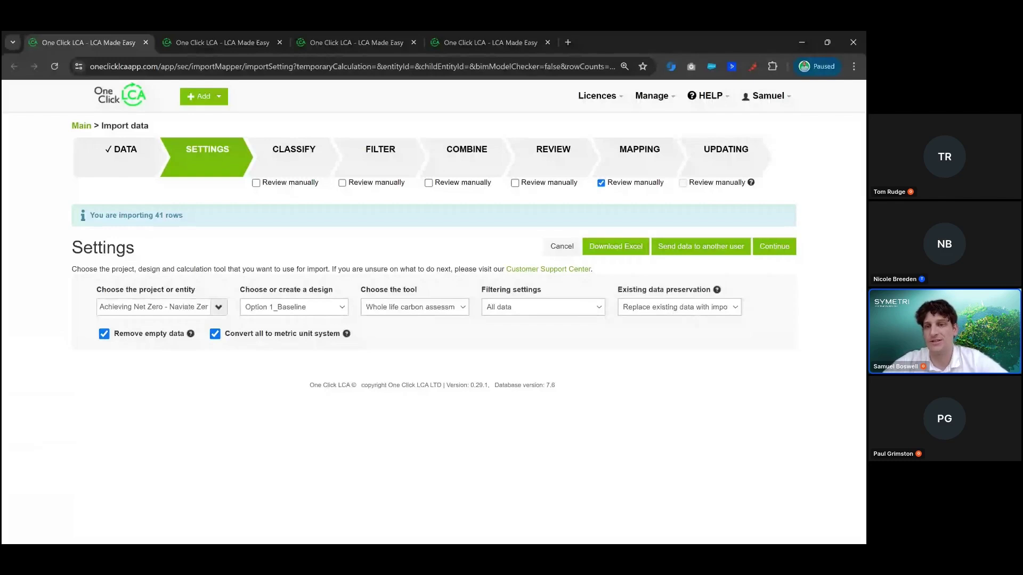
{"action": "left_click", "coordinate": [598, 318]}
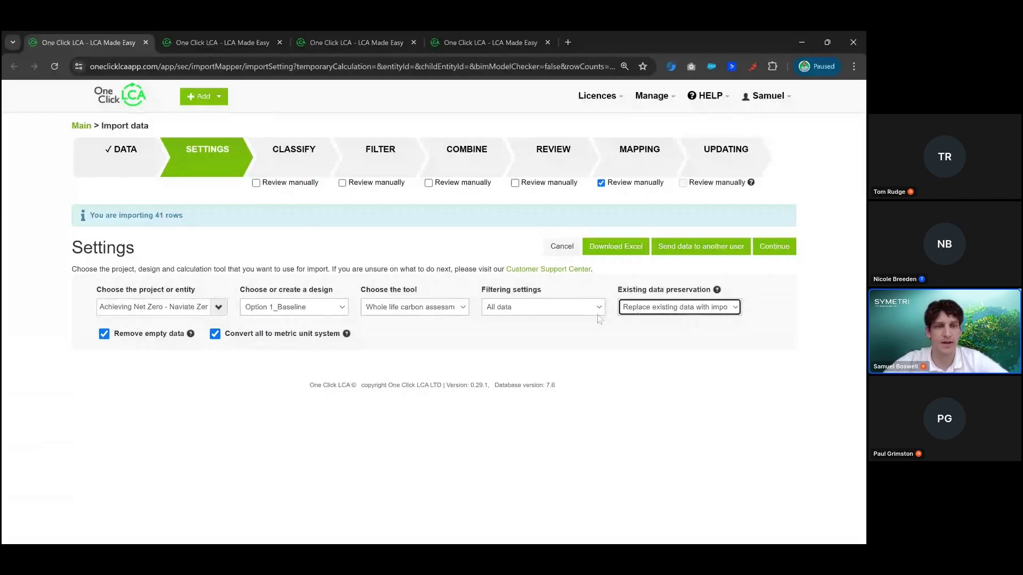
{"action": "left_click", "coordinate": [342, 308]}
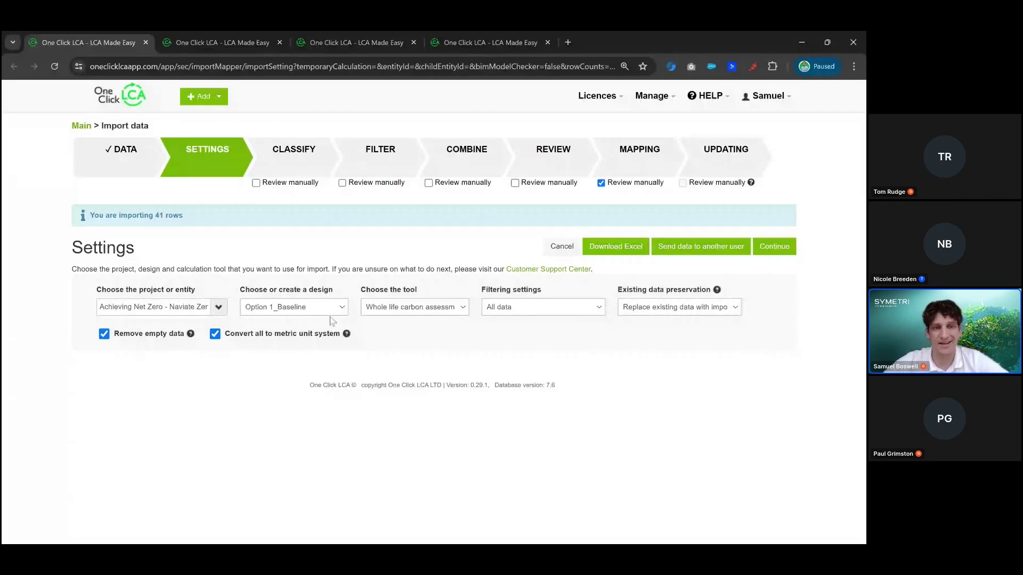
{"action": "left_click", "coordinate": [307, 323]}
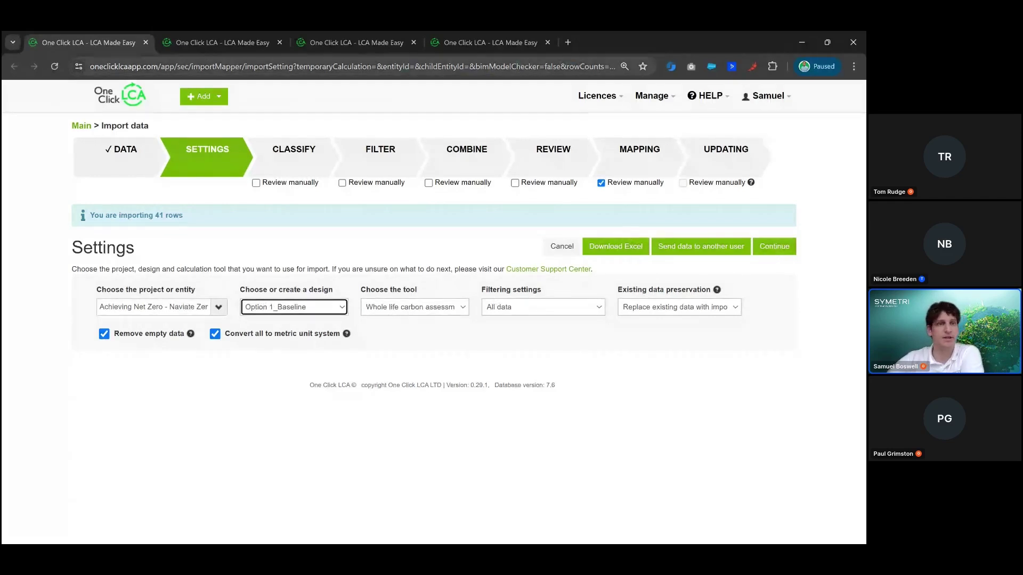
Expand the identified data in the import's Mapping stage and review the ready-mix concrete's class options and the RICS category column.
{"action": "left_click", "coordinate": [210, 42]}
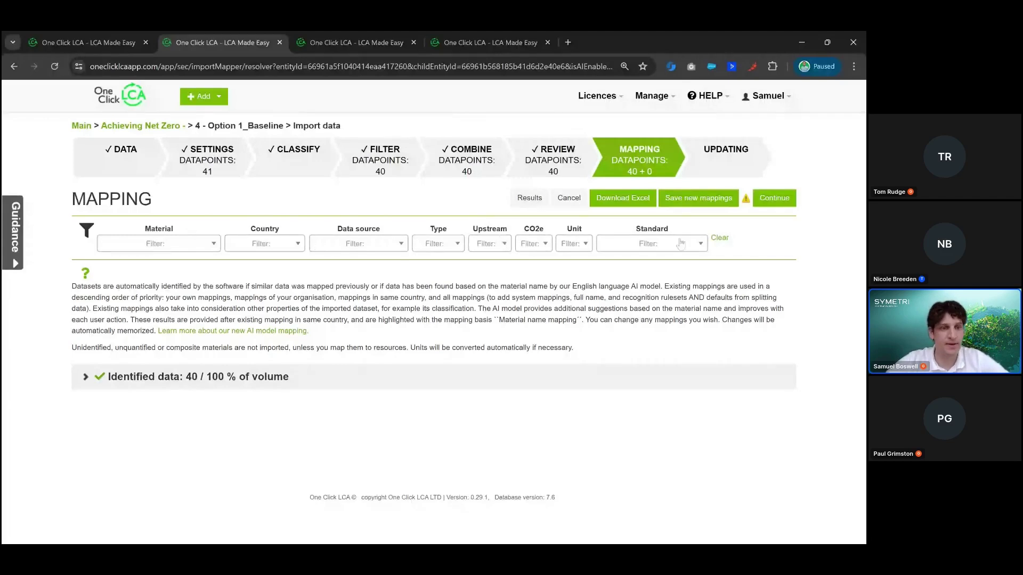
{"action": "left_click", "coordinate": [127, 379]}
{"action": "scroll", "coordinate": [127, 380], "scroll_direction": "down", "scroll_amount": 5}
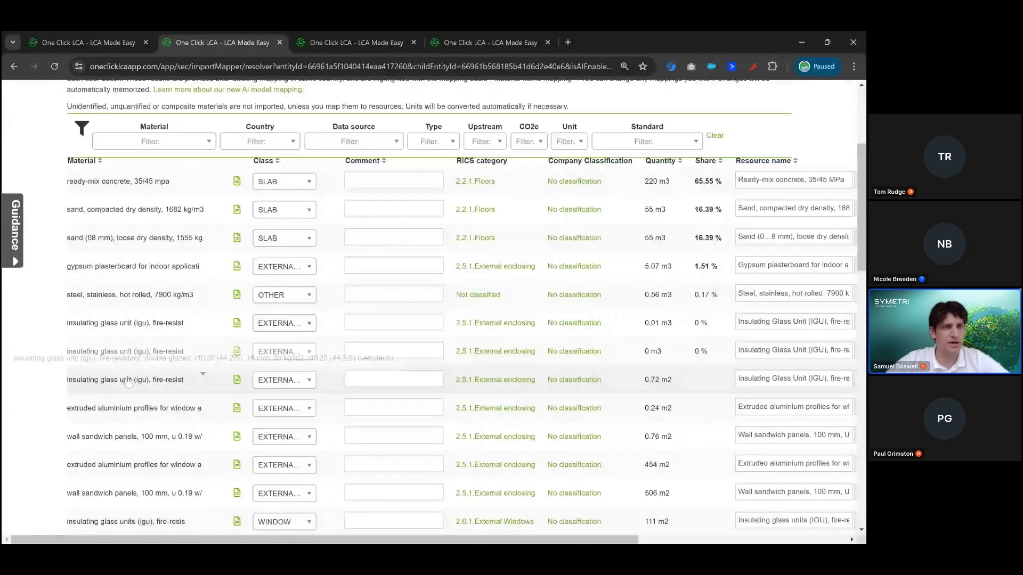
{"action": "scroll", "coordinate": [105, 228], "scroll_direction": "up", "scroll_amount": 1}
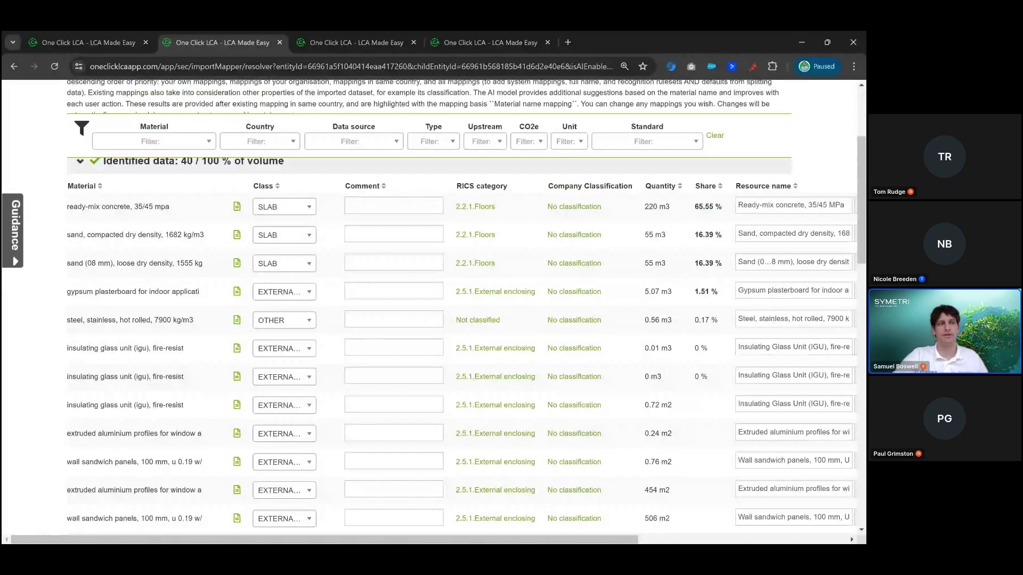
{"action": "left_click", "coordinate": [305, 211]}
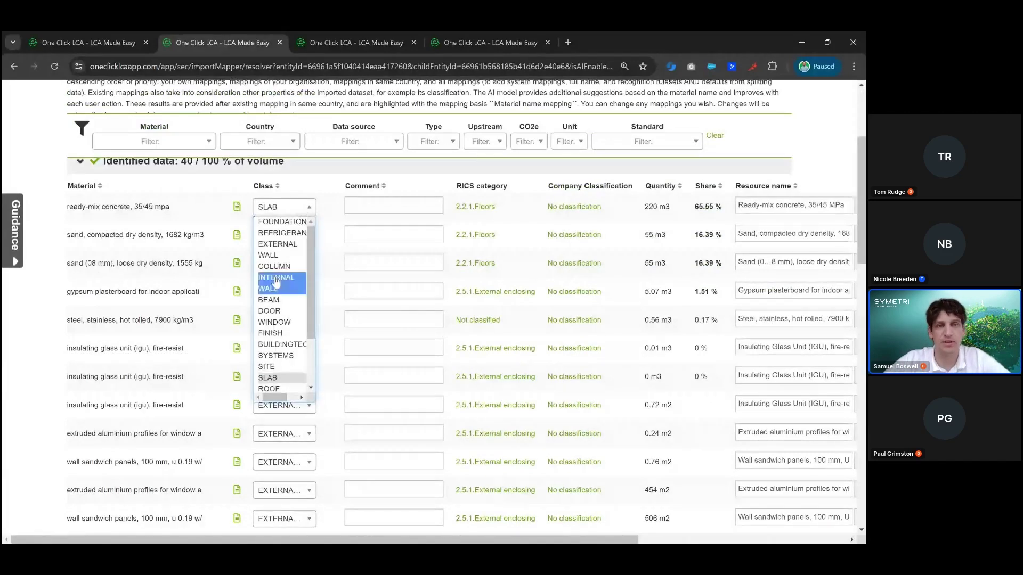
{"action": "left_click", "coordinate": [501, 212]}
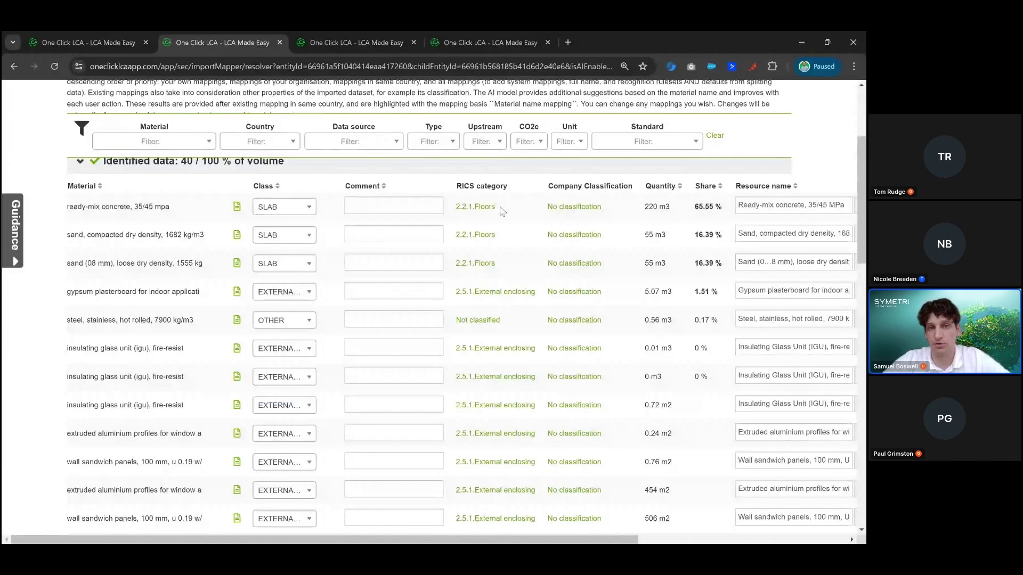
{"action": "left_click_drag", "start_coordinate": [456, 186], "coordinate": [518, 193]}
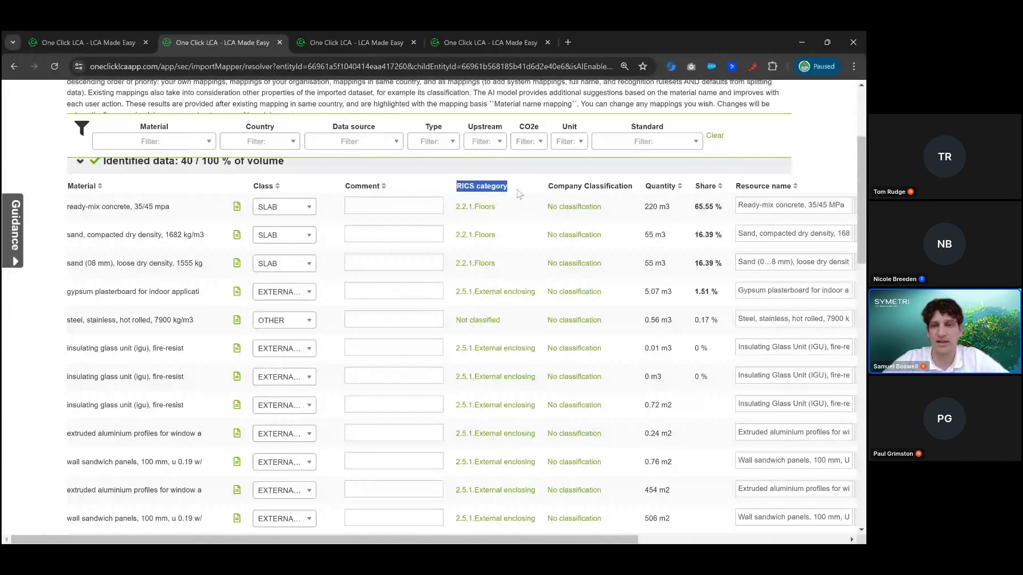
{"action": "left_click", "coordinate": [519, 194]}
Review the company classification, quantity, share, resource name and mapping basis columns for the first identified materials.
{"action": "scroll", "coordinate": [521, 190], "scroll_direction": "right", "scroll_amount": 3}
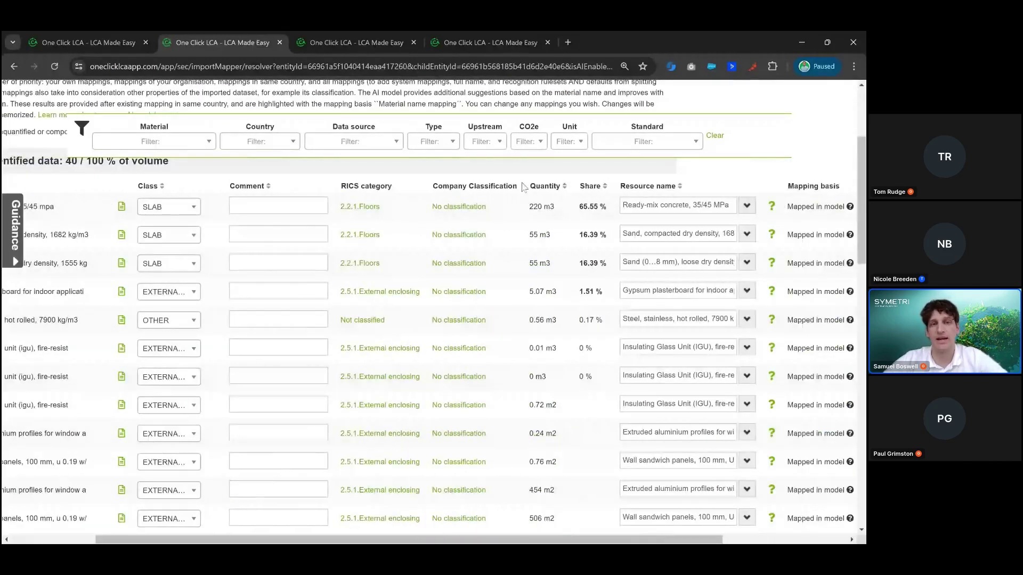
{"action": "scroll", "coordinate": [523, 186], "scroll_direction": "right", "scroll_amount": 1}
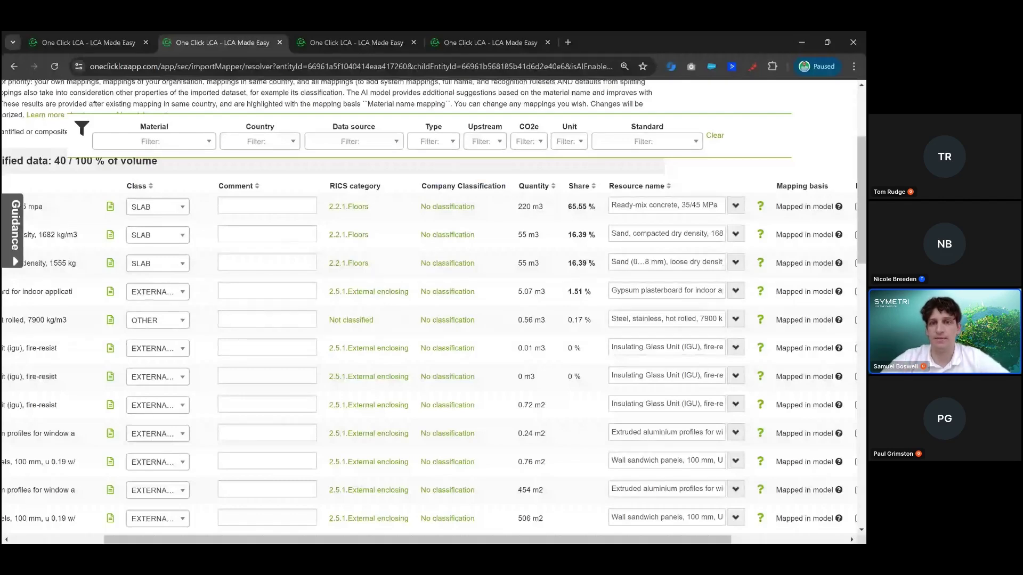
{"action": "scroll", "coordinate": [572, 303], "scroll_direction": "right", "scroll_amount": 3}
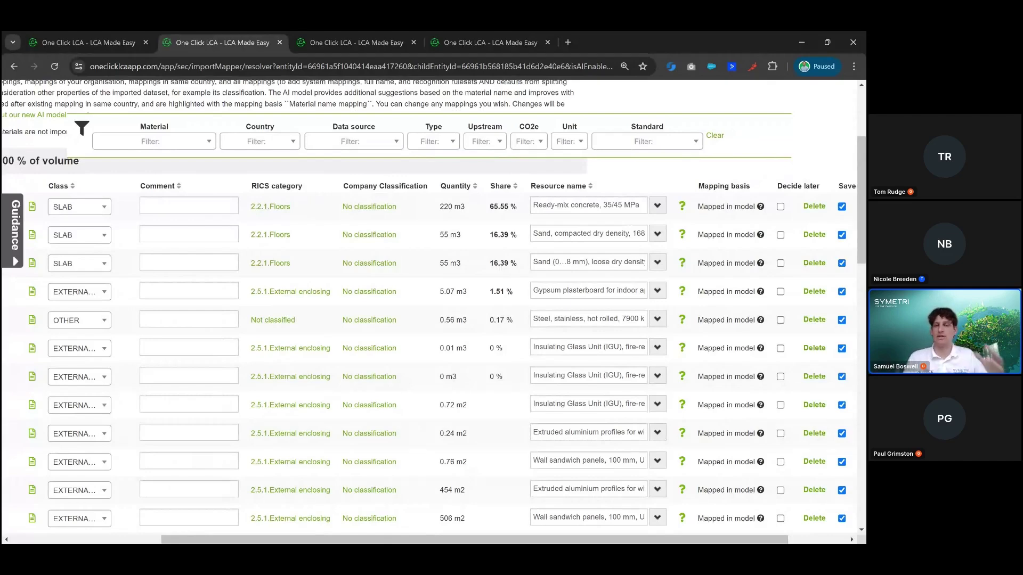
{"action": "scroll", "coordinate": [396, 240], "scroll_direction": "left", "scroll_amount": 1}
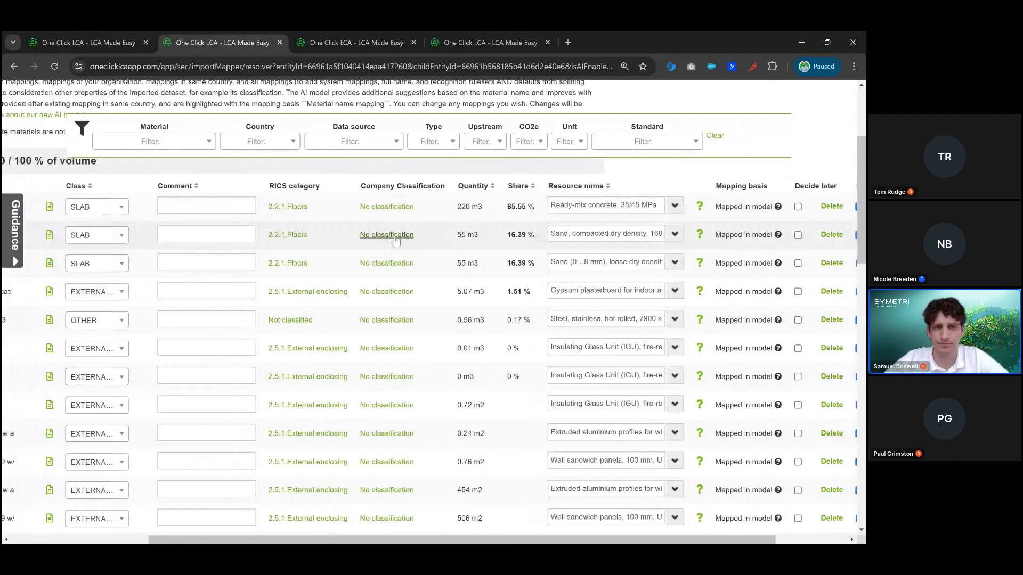
{"action": "scroll", "coordinate": [396, 241], "scroll_direction": "left", "scroll_amount": 5}
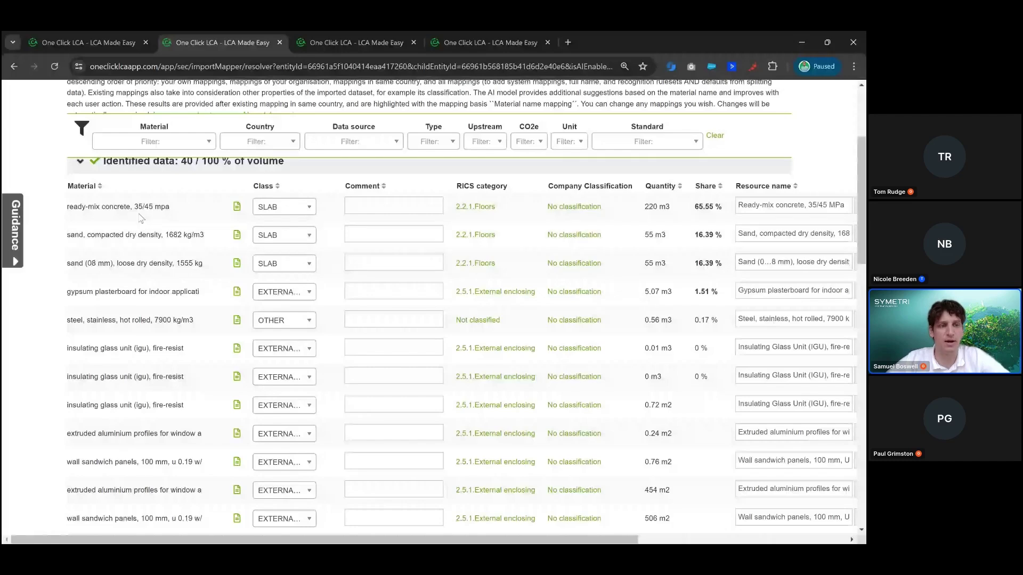
Look through the rest of the identified materials and compare the carpet tiles entry with its mapped resource name.
{"action": "scroll", "coordinate": [141, 217], "scroll_direction": "down", "scroll_amount": 15}
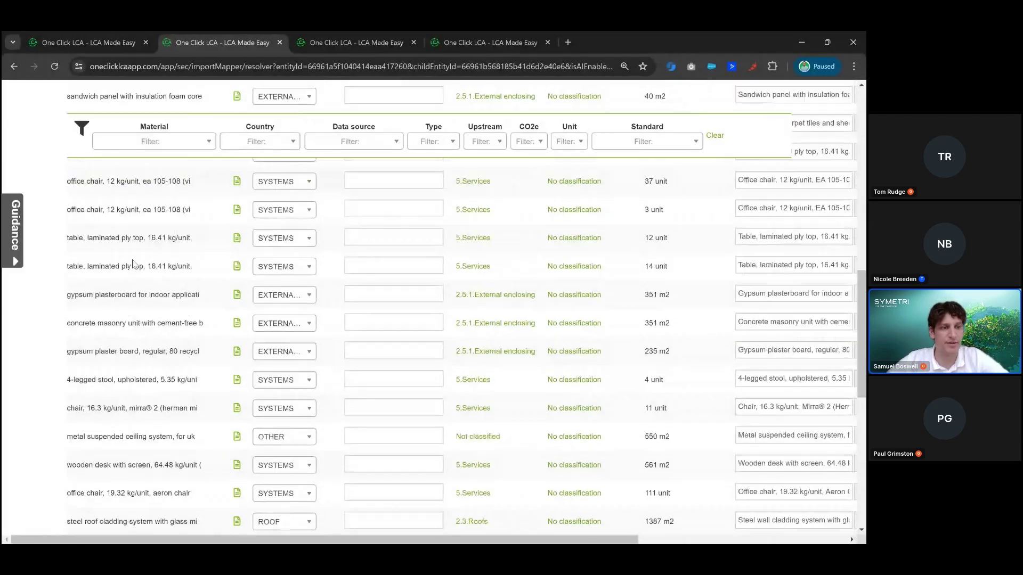
{"action": "scroll", "coordinate": [134, 264], "scroll_direction": "down", "scroll_amount": 5}
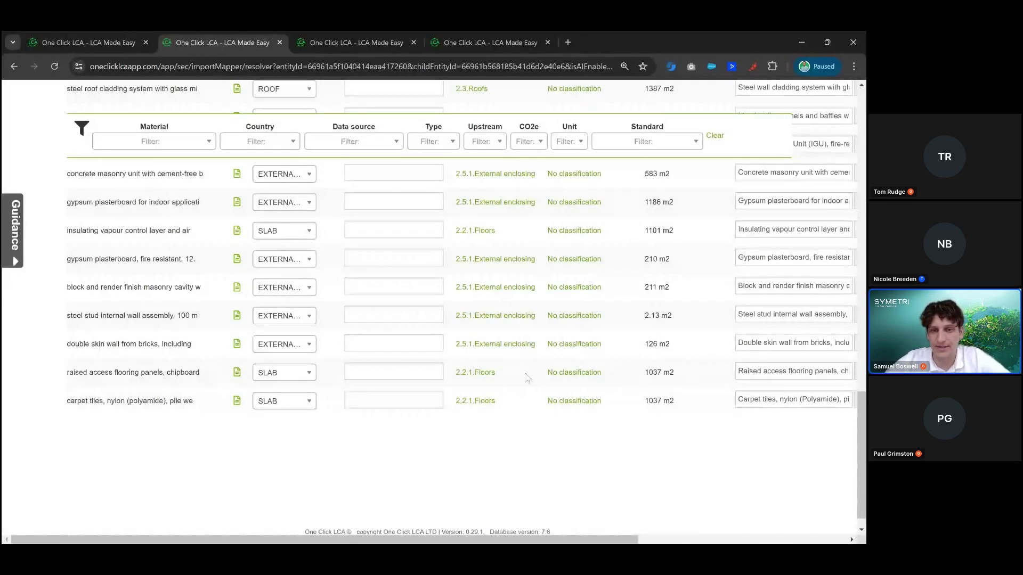
{"action": "scroll", "coordinate": [426, 266], "scroll_direction": "right", "scroll_amount": 4}
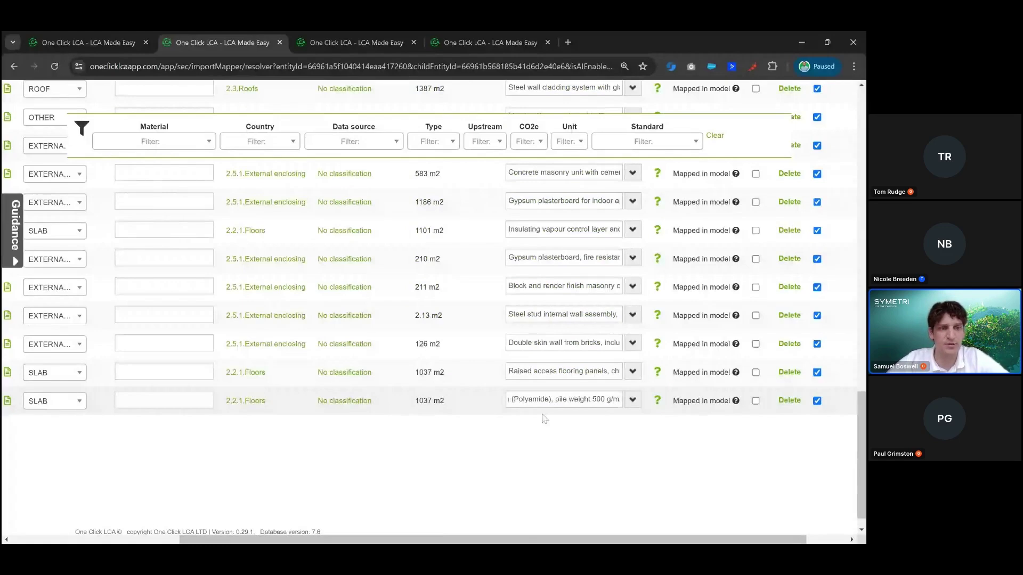
{"action": "scroll", "coordinate": [200, 414], "scroll_direction": "left", "scroll_amount": 4}
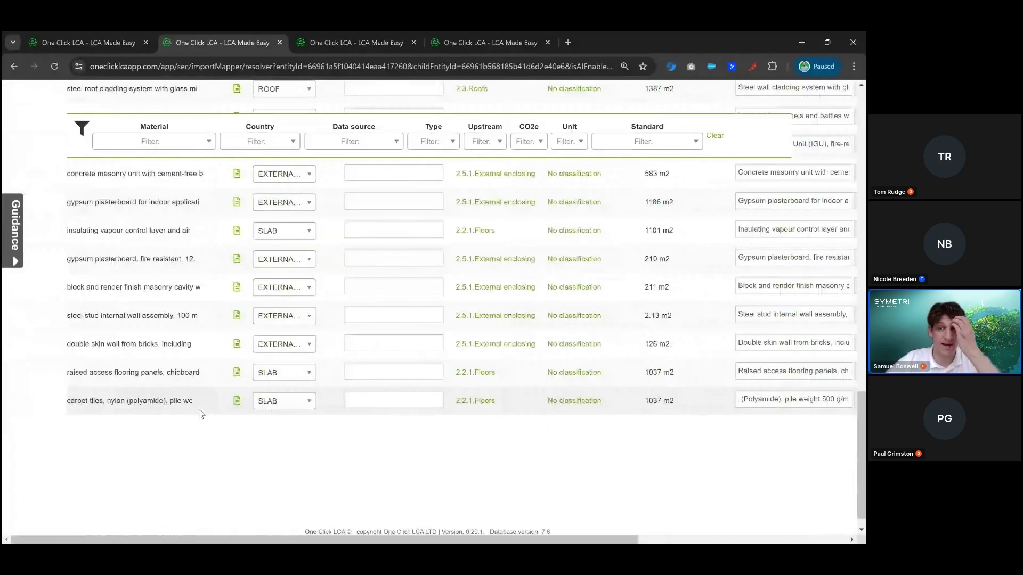
{"action": "scroll", "coordinate": [542, 362], "scroll_direction": "right", "scroll_amount": 1}
{"action": "scroll", "coordinate": [542, 361], "scroll_direction": "right", "scroll_amount": 4}
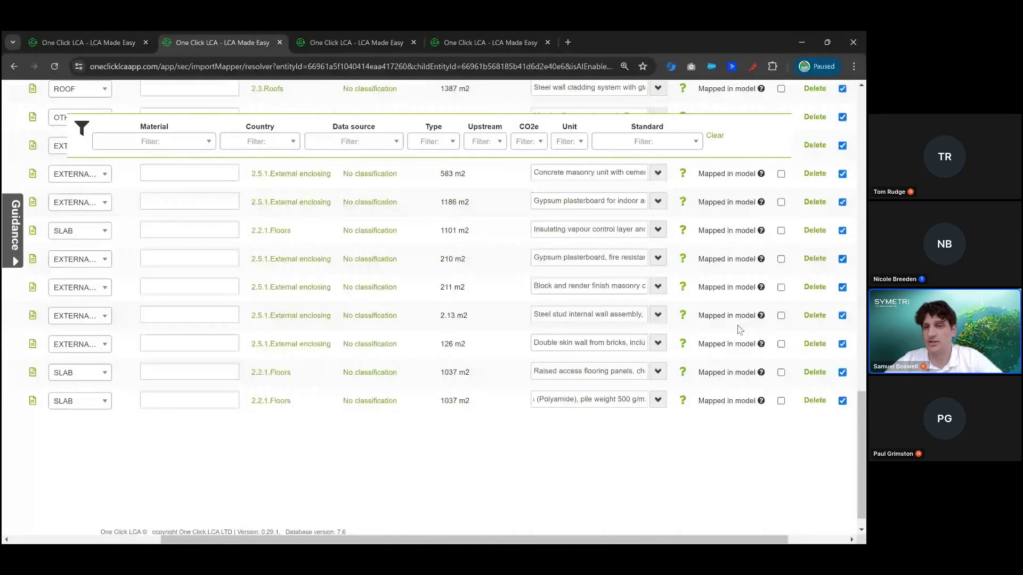
Check the mapping basis of the materials from the end of the list back to the ready-mix concrete, plus the save new mappings options.
{"action": "scroll", "coordinate": [740, 330], "scroll_direction": "up", "scroll_amount": 10}
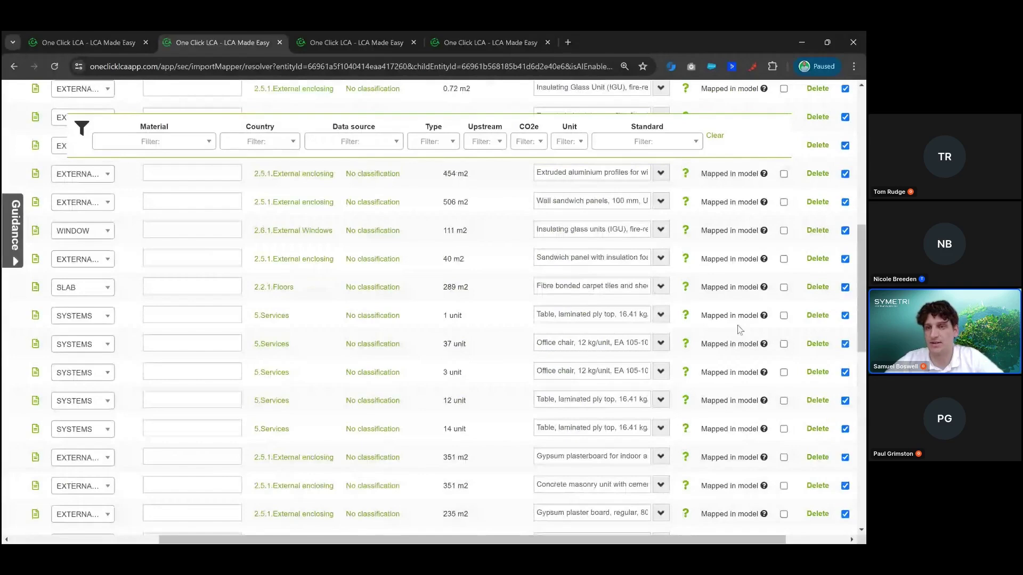
{"action": "scroll", "coordinate": [740, 330], "scroll_direction": "up", "scroll_amount": 10}
{"action": "triple_click", "coordinate": [730, 313]}
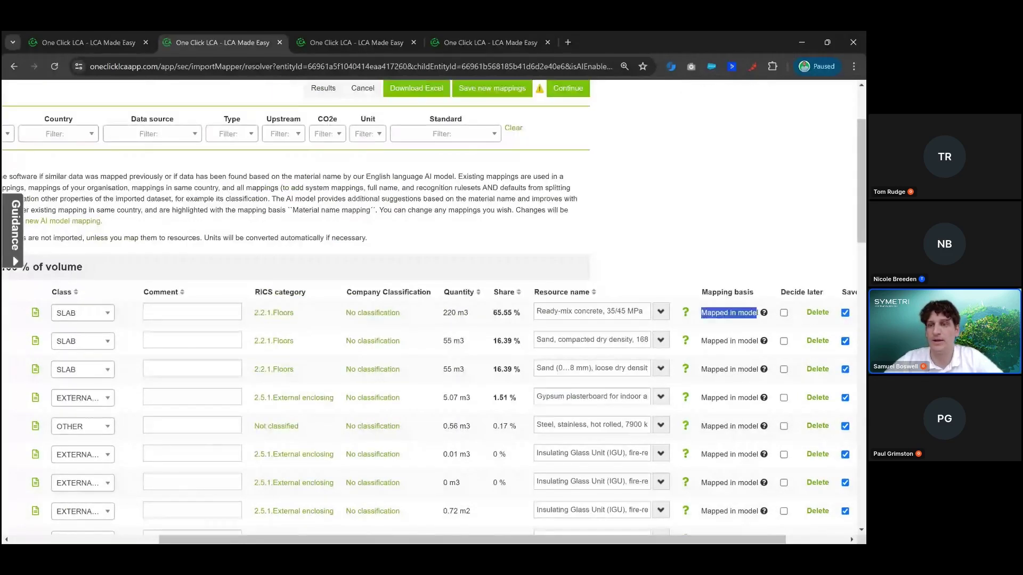
{"action": "left_click", "coordinate": [707, 260]}
{"action": "scroll", "coordinate": [707, 260], "scroll_direction": "right", "scroll_amount": 1}
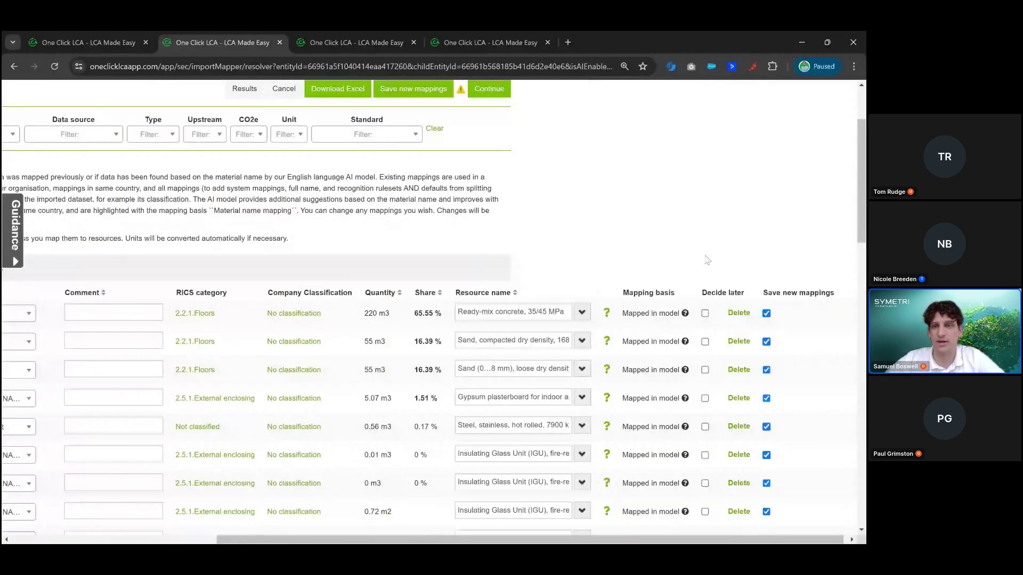
{"action": "scroll", "coordinate": [707, 261], "scroll_direction": "up", "scroll_amount": 2}
{"action": "scroll", "coordinate": [707, 261], "scroll_direction": "left", "scroll_amount": 1}
{"action": "scroll", "coordinate": [707, 260], "scroll_direction": "left", "scroll_amount": 1}
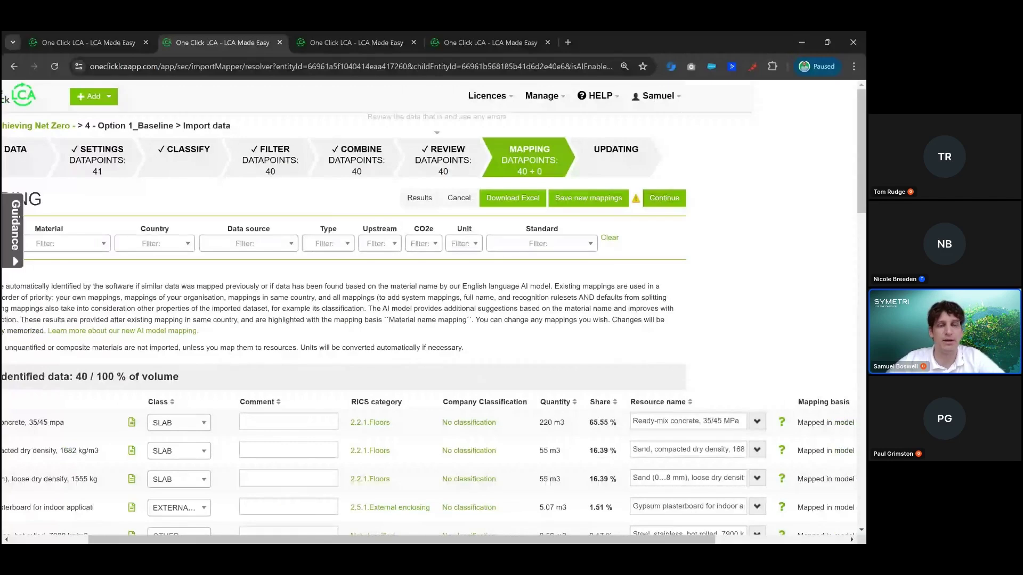
Open the Option 1_Baseline whole life carbon assessment results and check the project, design and assessment tool named in the heading.
{"action": "left_click", "coordinate": [352, 44]}
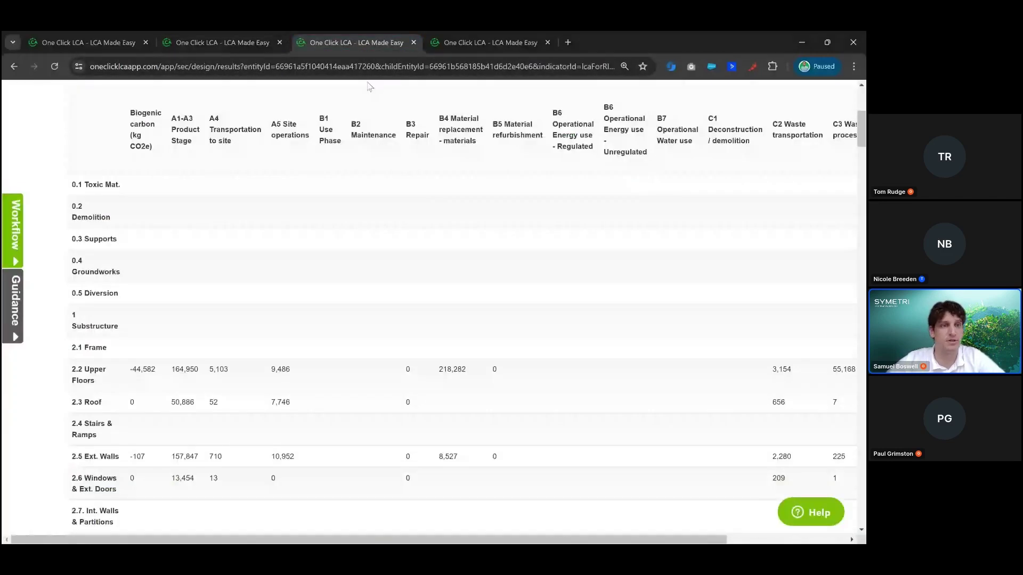
{"action": "scroll", "coordinate": [228, 219], "scroll_direction": "up", "scroll_amount": 5}
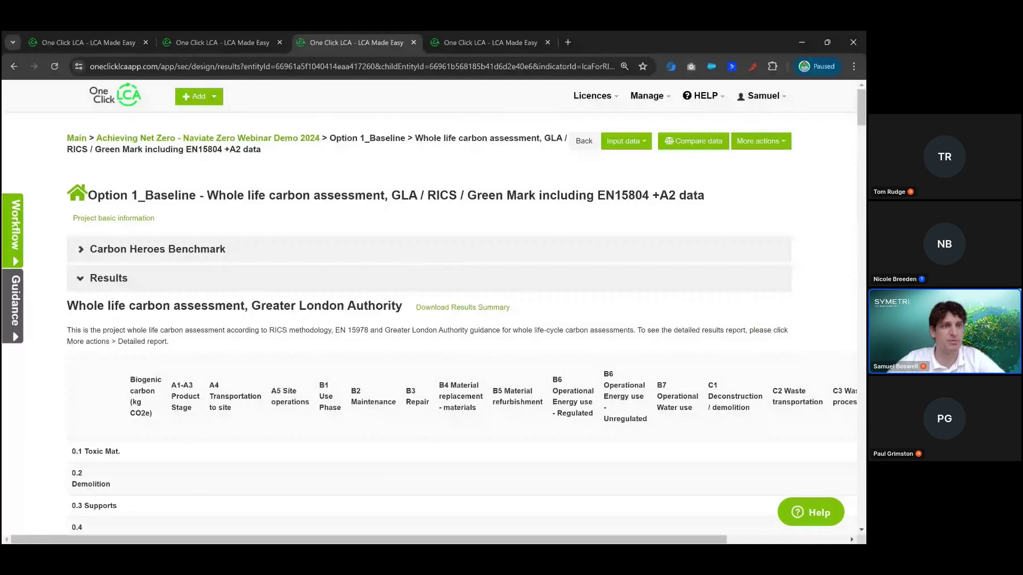
{"action": "left_click_drag", "start_coordinate": [322, 138], "coordinate": [96, 138]}
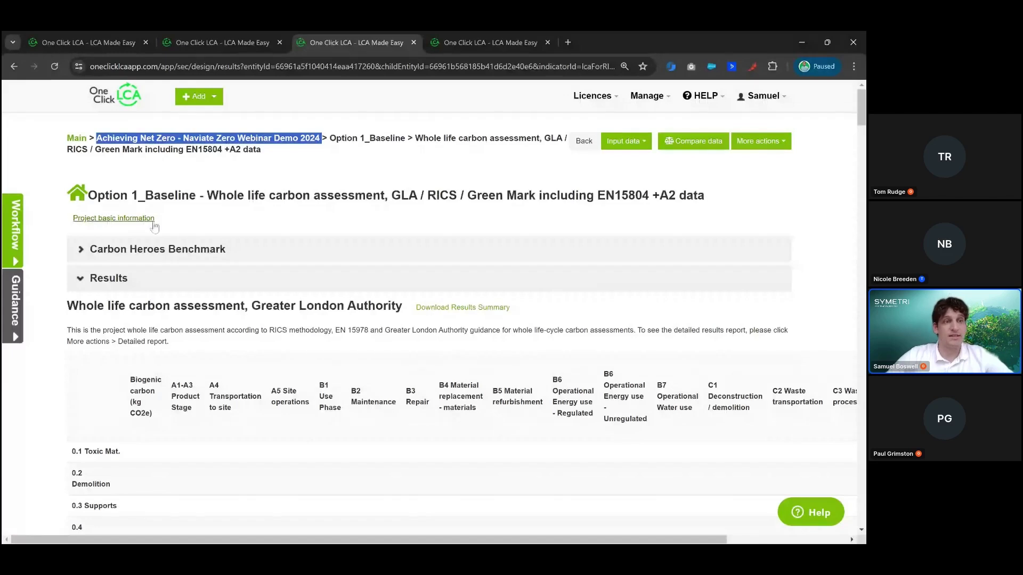
{"action": "left_click_drag", "start_coordinate": [88, 195], "coordinate": [196, 195]}
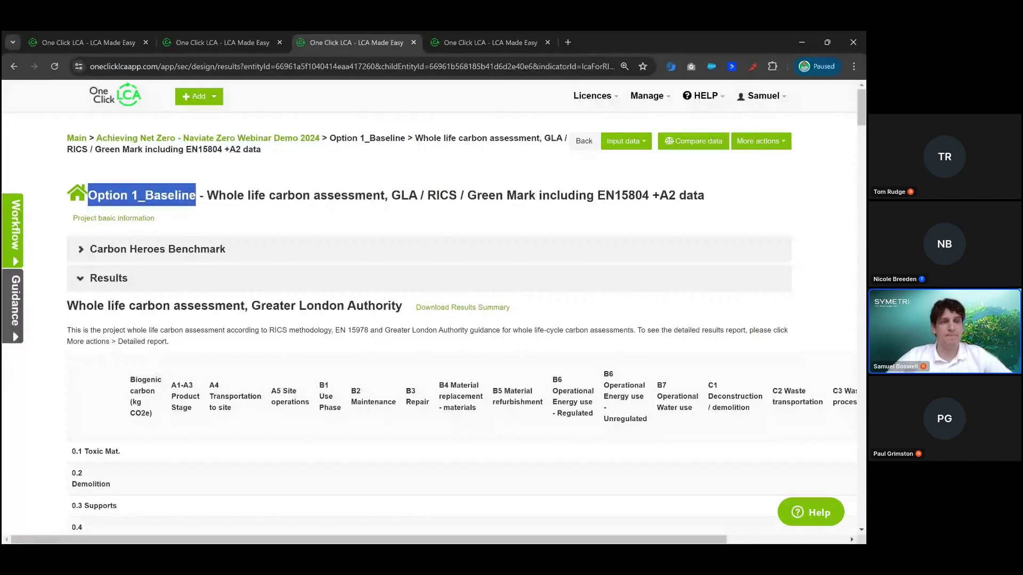
{"action": "left_click", "coordinate": [207, 211]}
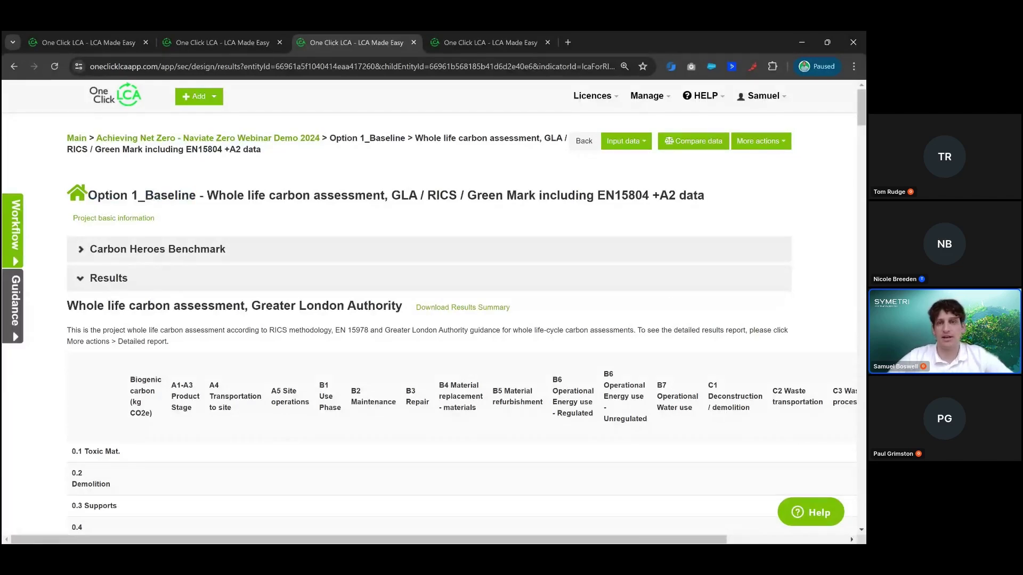
{"action": "left_click_drag", "start_coordinate": [206, 195], "coordinate": [704, 195]}
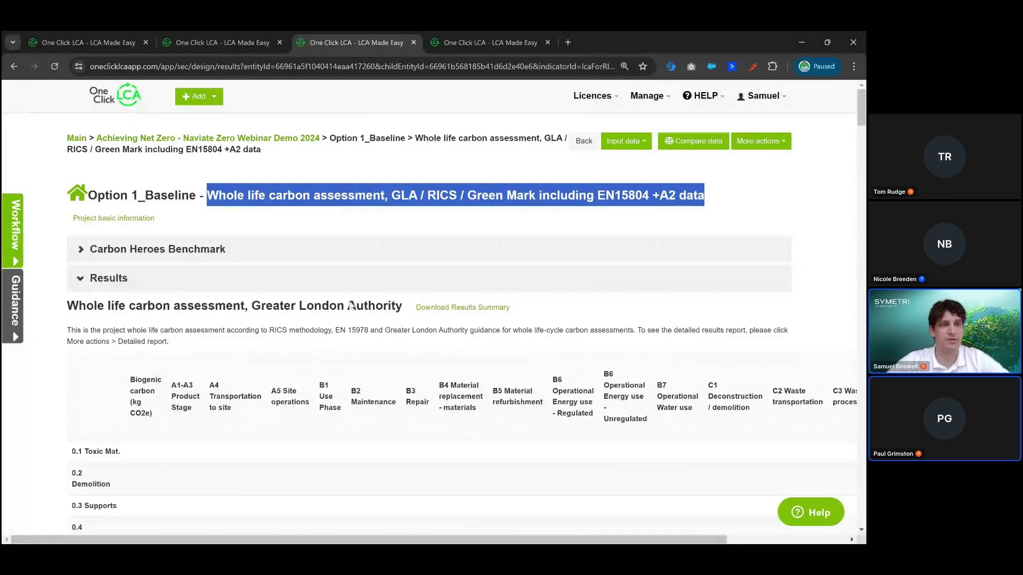
Review the life-cycle stage columns up to TOTAL kg CO2e and the A1-A3 Product Stage value for 2.2 Upper Floors.
{"action": "scroll", "coordinate": [351, 306], "scroll_direction": "down", "scroll_amount": 4}
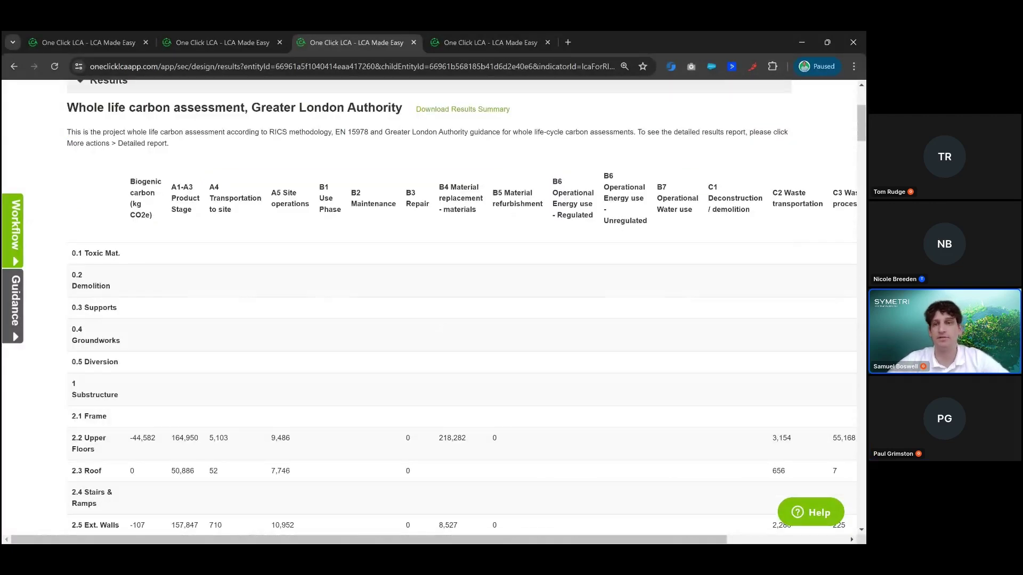
{"action": "left_click_drag", "start_coordinate": [130, 183], "coordinate": [814, 209]}
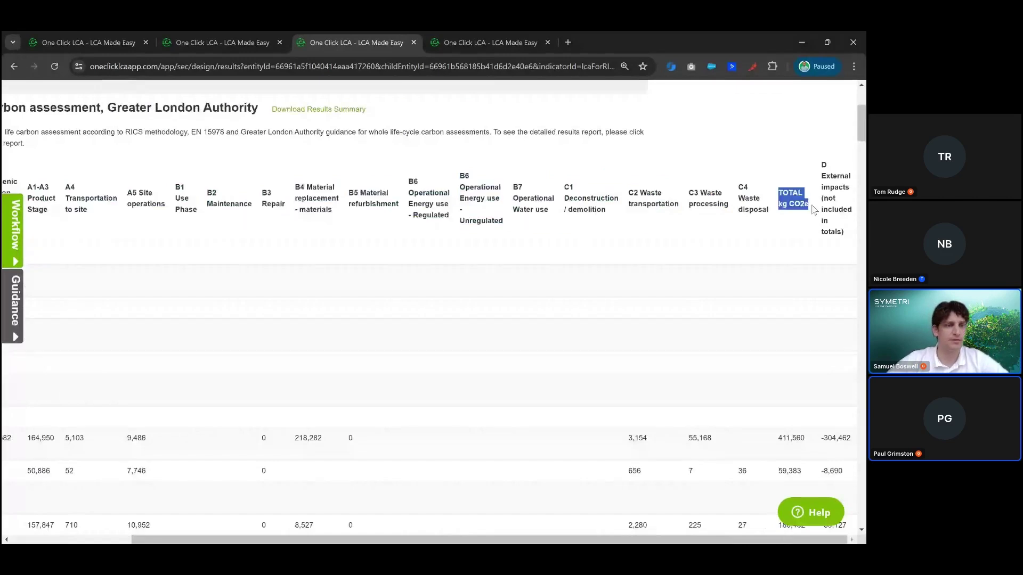
{"action": "scroll", "coordinate": [505, 276], "scroll_direction": "left", "scroll_amount": 3}
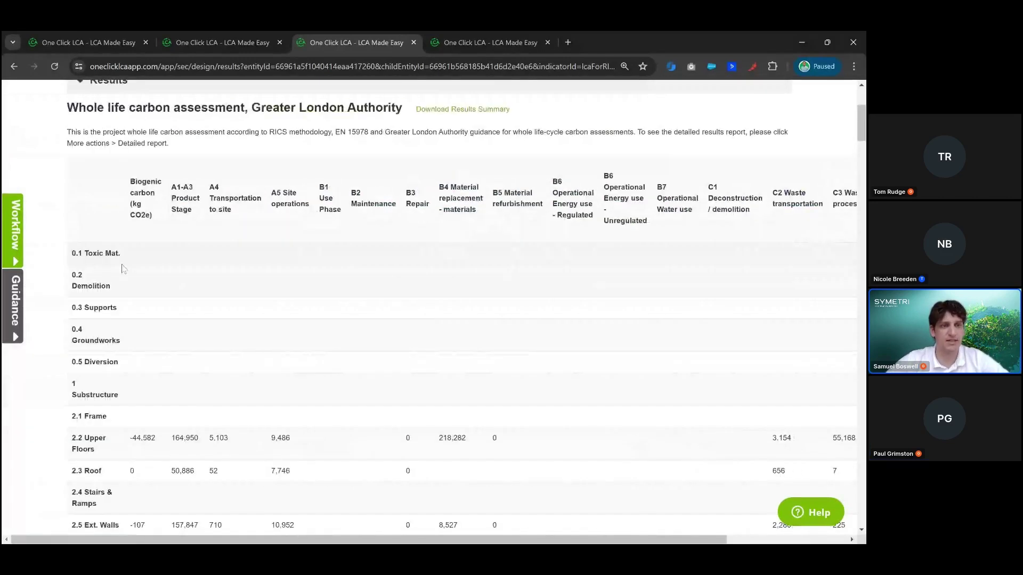
{"action": "scroll", "coordinate": [122, 269], "scroll_direction": "down", "scroll_amount": 3}
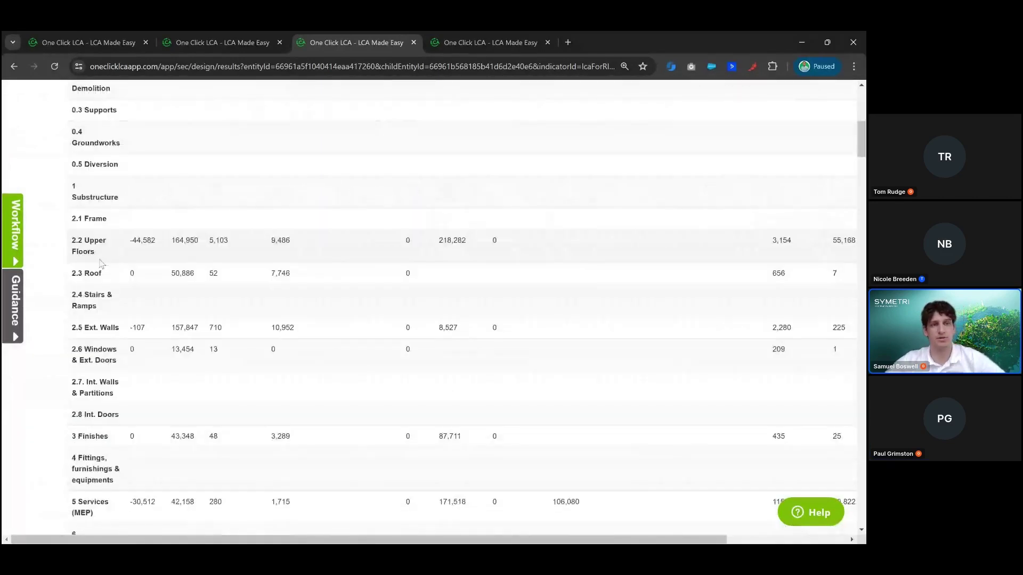
{"action": "scroll", "coordinate": [101, 264], "scroll_direction": "down", "scroll_amount": 1}
{"action": "left_click_drag", "start_coordinate": [172, 207], "coordinate": [204, 206]}
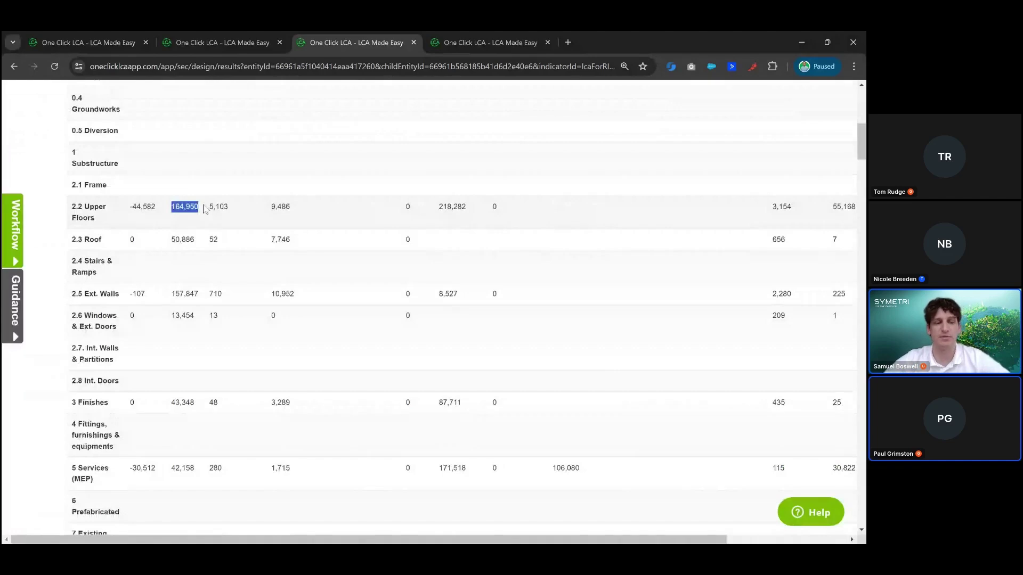
Review the most contributing materials and check the A1-A3 impact and cradle-to-gate share of the raised access flooring panels.
{"action": "scroll", "coordinate": [308, 236], "scroll_direction": "up", "scroll_amount": 1}
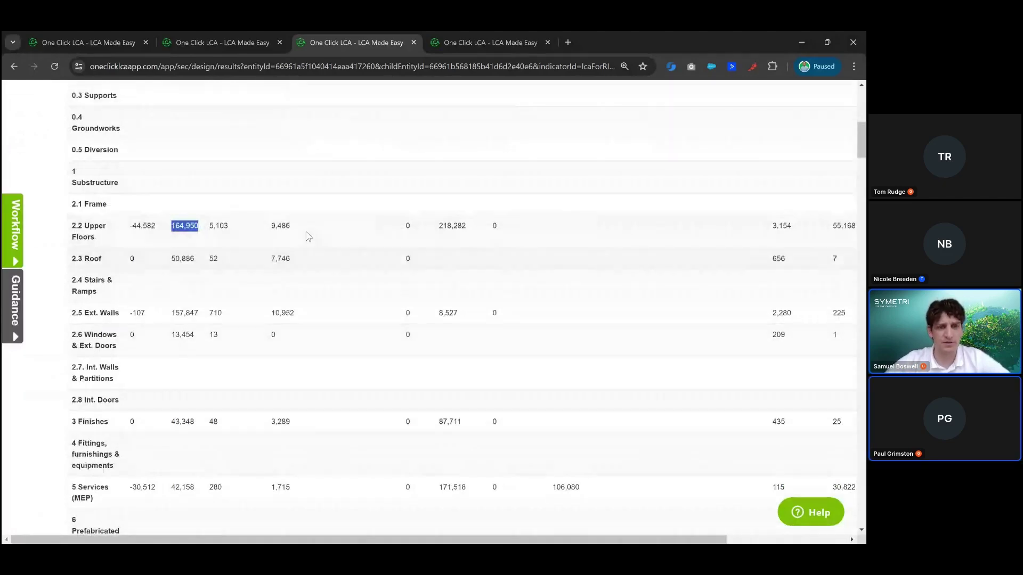
{"action": "scroll", "coordinate": [308, 236], "scroll_direction": "down", "scroll_amount": 10}
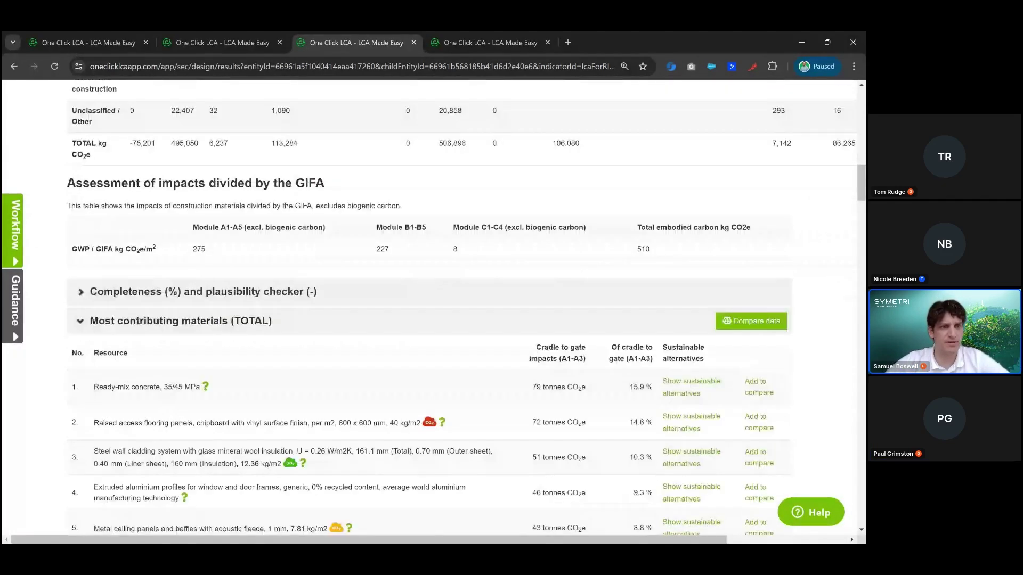
{"action": "scroll", "coordinate": [206, 274], "scroll_direction": "down", "scroll_amount": 2}
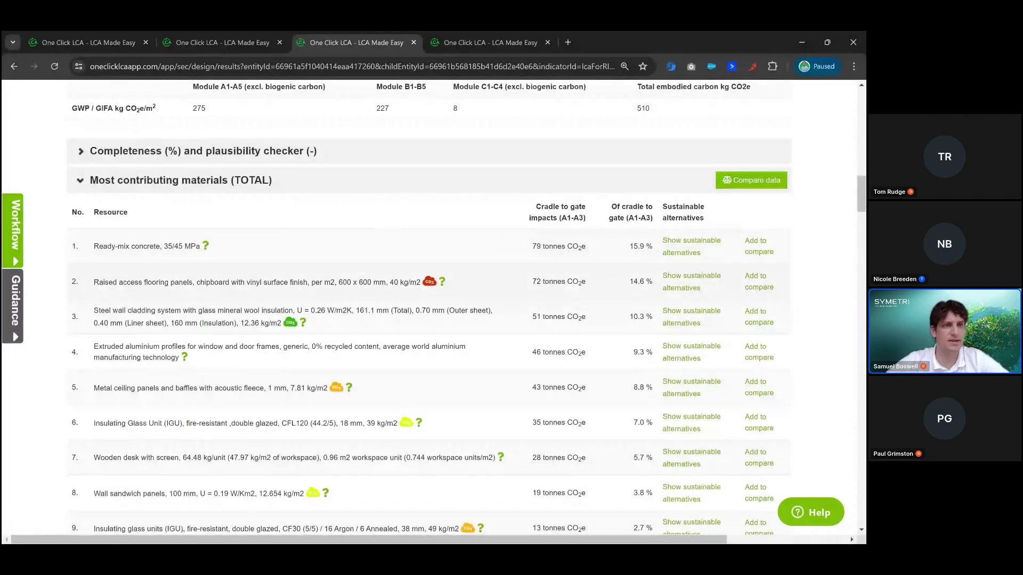
{"action": "scroll", "coordinate": [98, 225], "scroll_direction": "down", "scroll_amount": 2}
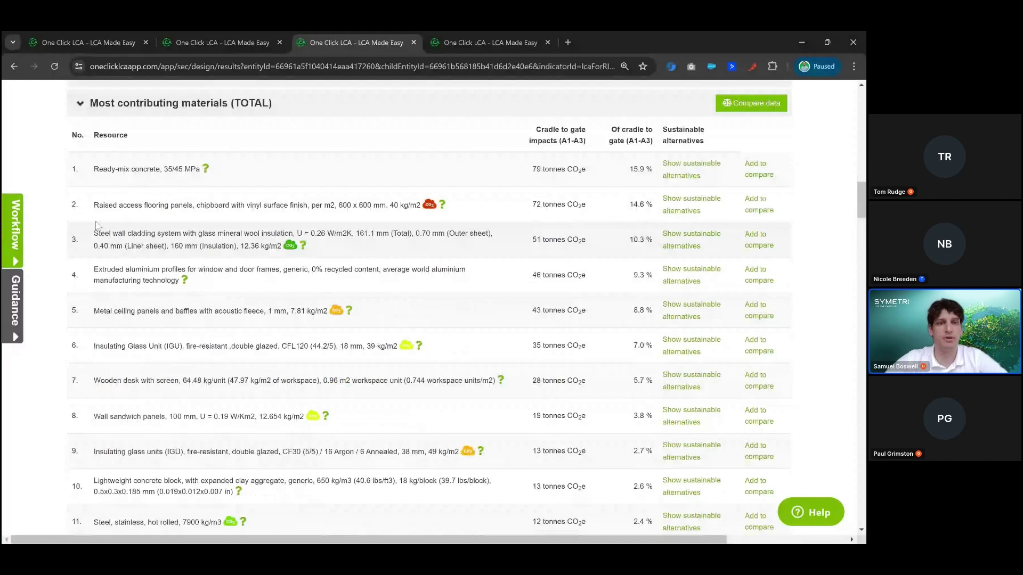
{"action": "triple_click", "coordinate": [129, 204]}
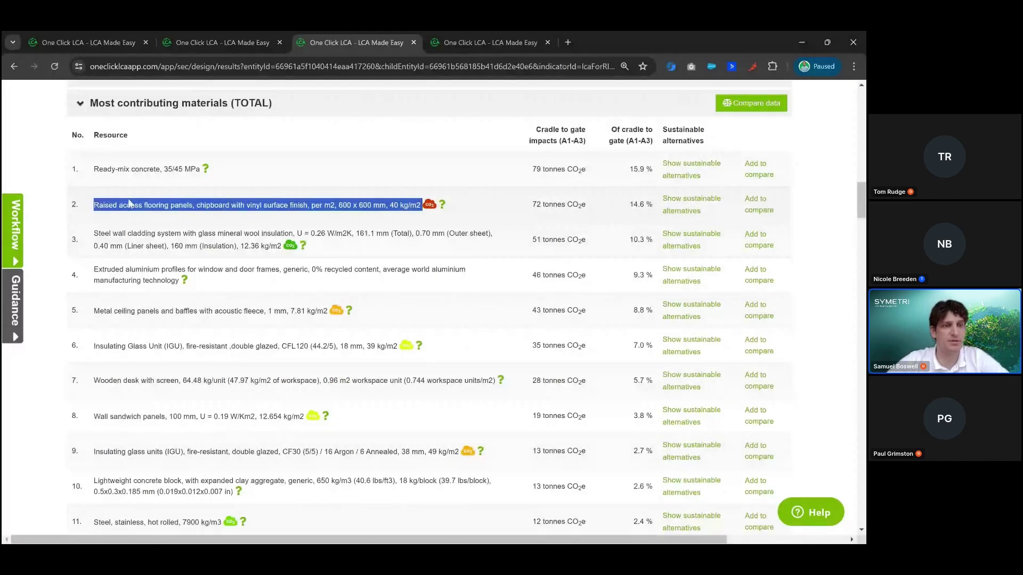
{"action": "left_click", "coordinate": [151, 216]}
{"action": "triple_click", "coordinate": [256, 217]}
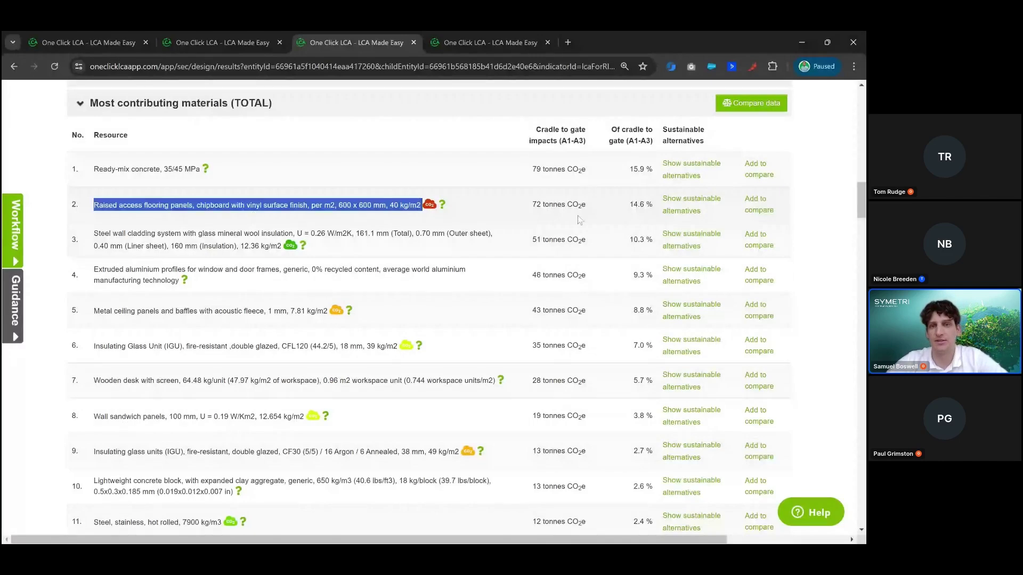
{"action": "triple_click", "coordinate": [560, 204]}
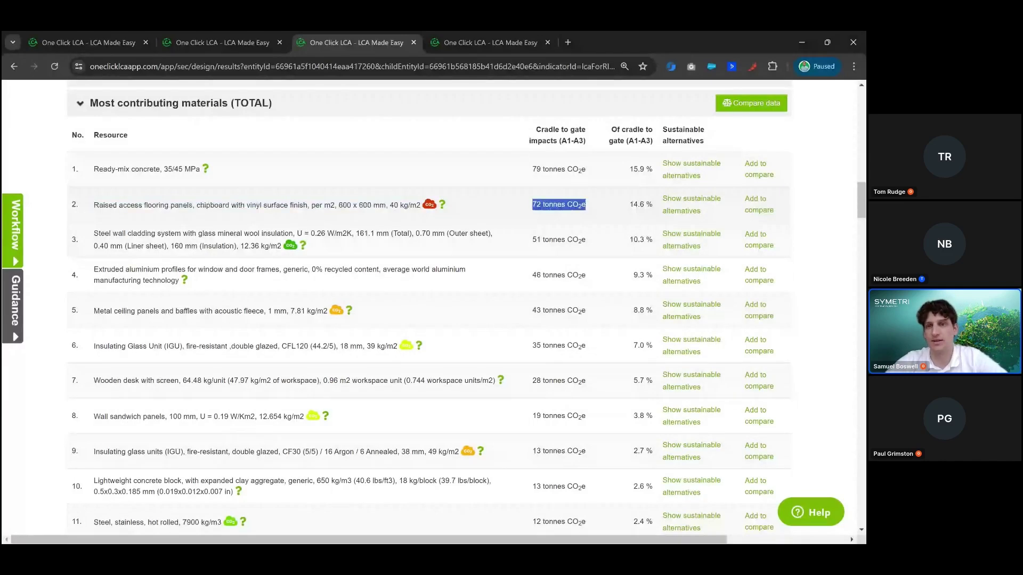
{"action": "double_click", "coordinate": [637, 204]}
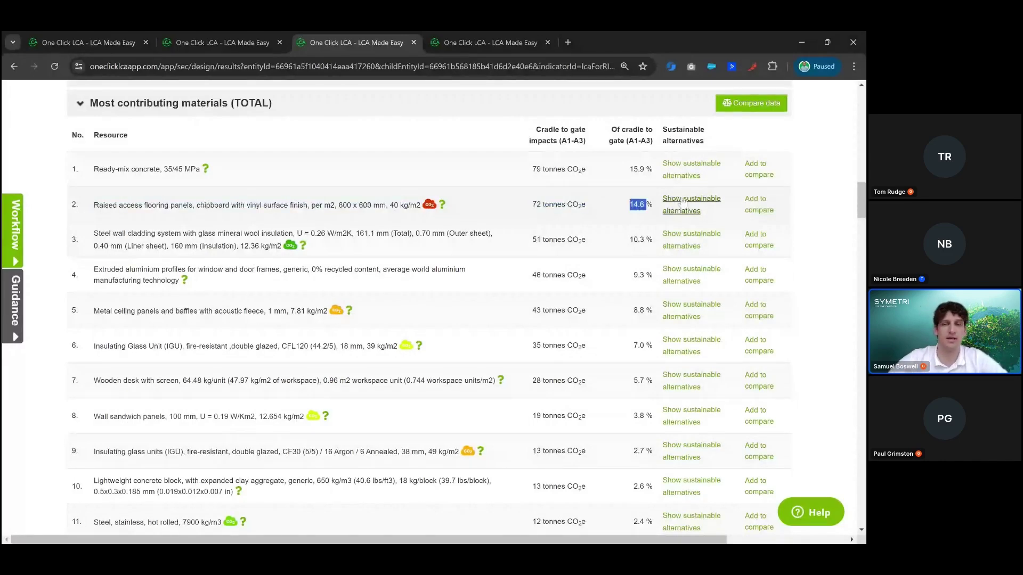
Look through the sustainable alternatives for the raised access flooring panels and their performance rankings, and close the list.
{"action": "left_click", "coordinate": [683, 201]}
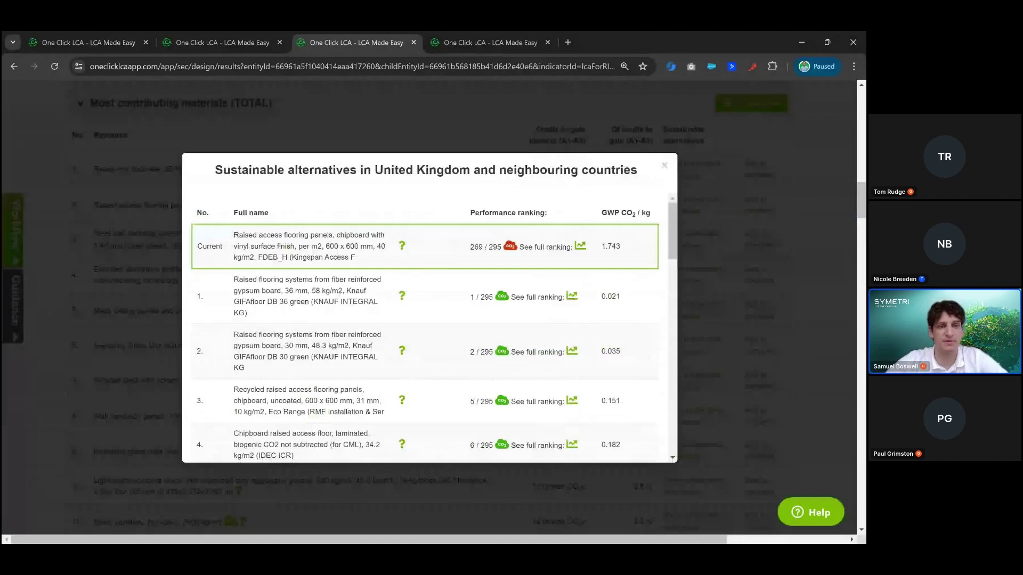
{"action": "scroll", "coordinate": [426, 328], "scroll_direction": "down", "scroll_amount": 4}
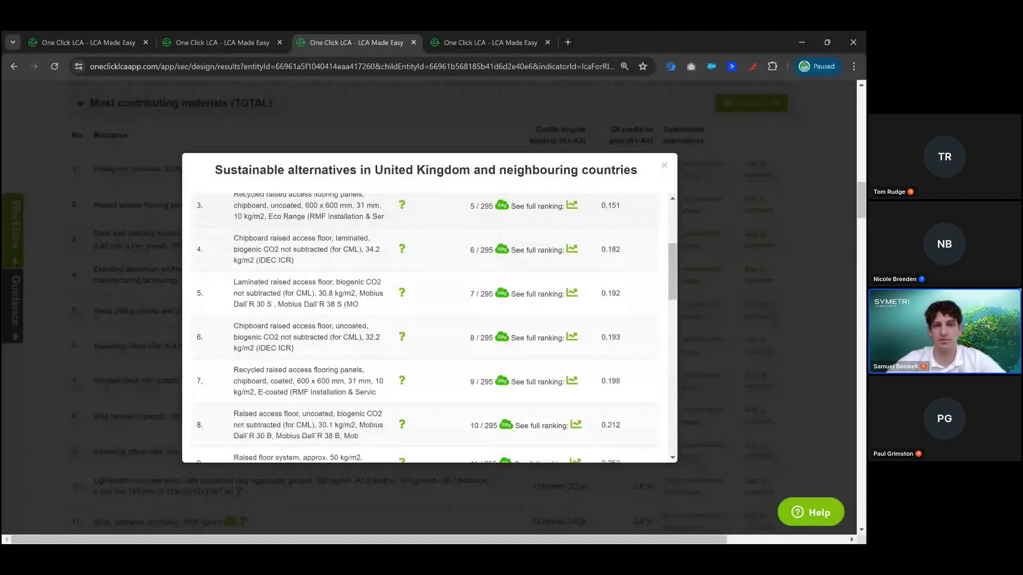
{"action": "scroll", "coordinate": [429, 327], "scroll_direction": "down", "scroll_amount": 4}
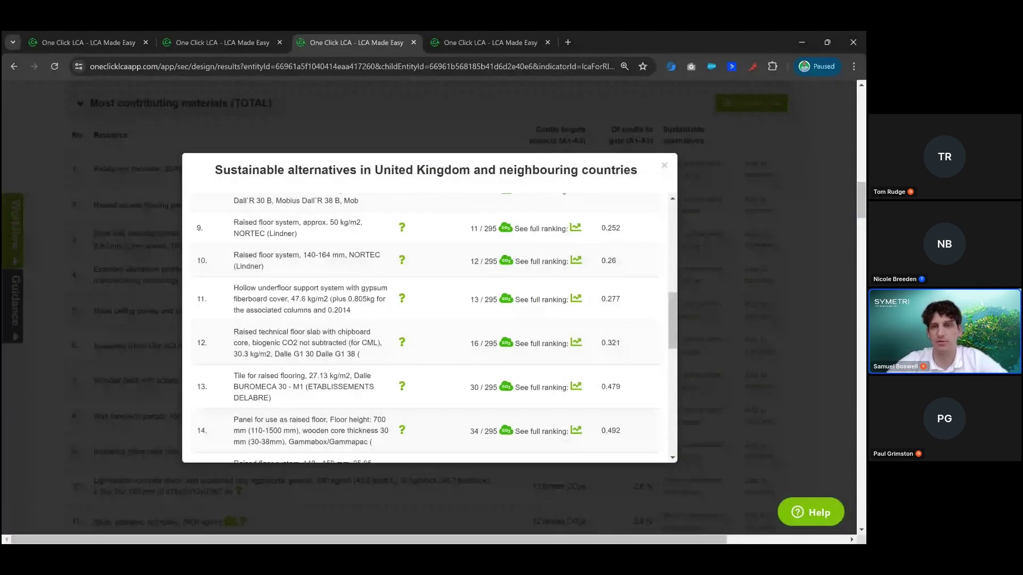
{"action": "scroll", "coordinate": [663, 161], "scroll_direction": "down", "scroll_amount": 3}
{"action": "left_click", "coordinate": [664, 161]}
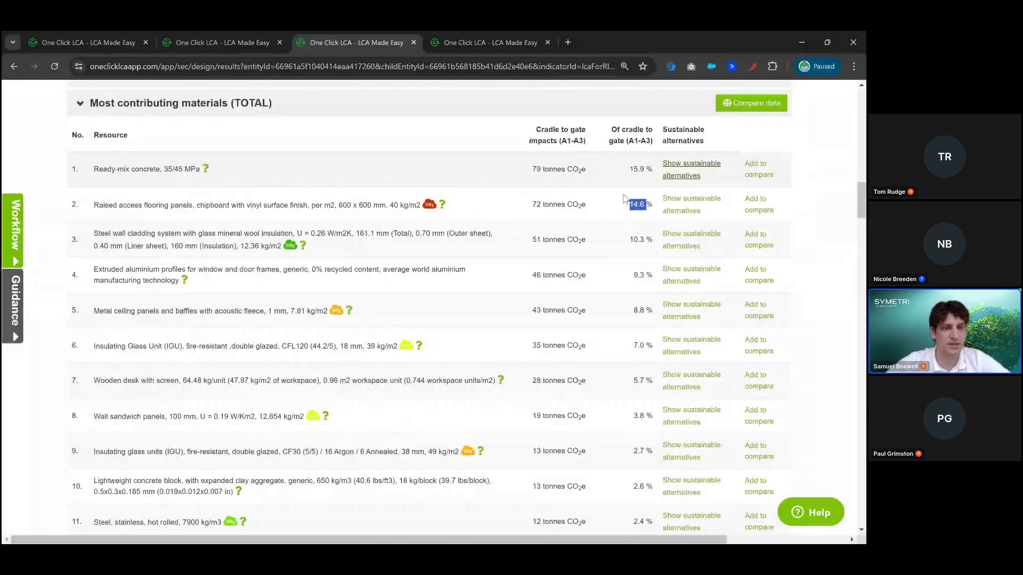
Examine the remaining contributing materials and the results graphs, including the 2.2.1 Floors share in the Classifications pie chart.
{"action": "scroll", "coordinate": [160, 304], "scroll_direction": "down", "scroll_amount": 3}
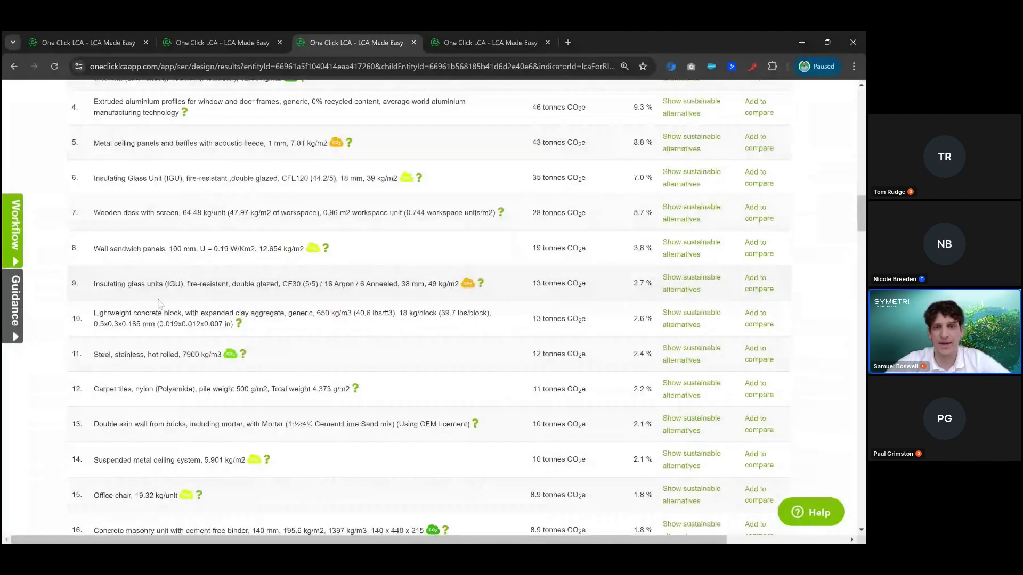
{"action": "scroll", "coordinate": [502, 267], "scroll_direction": "down", "scroll_amount": 13}
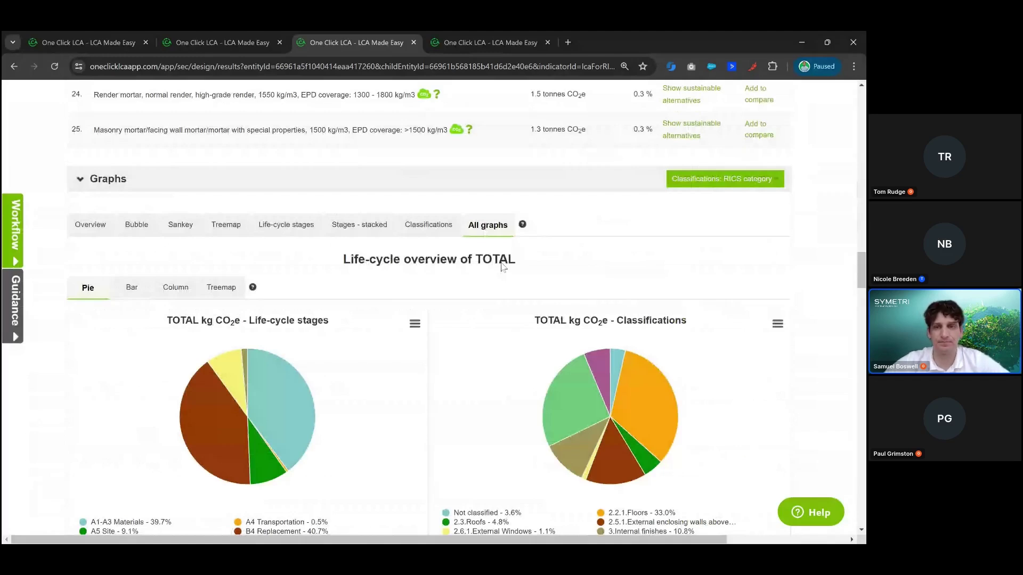
{"action": "scroll", "coordinate": [788, 293], "scroll_direction": "down", "scroll_amount": 2}
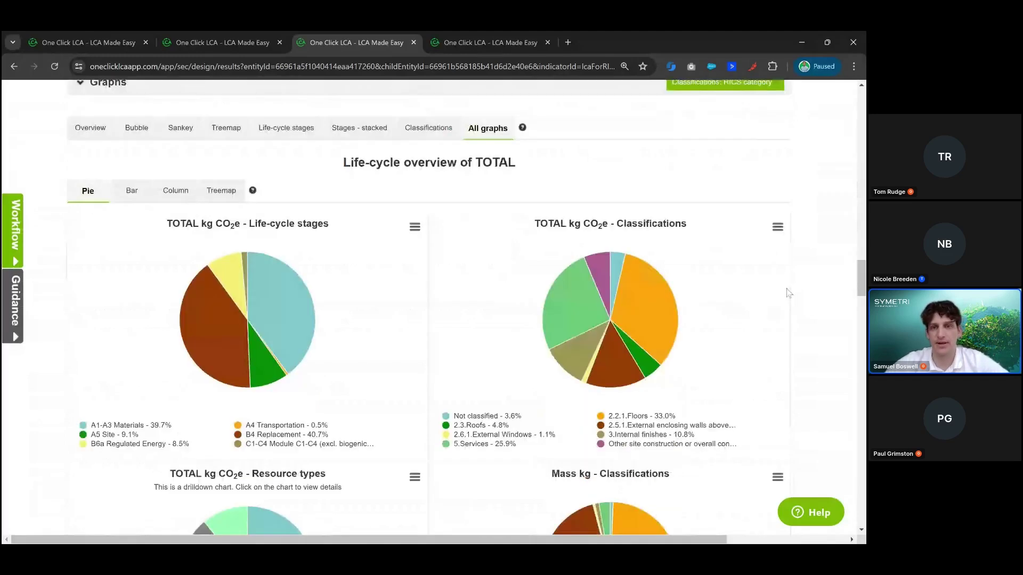
{"action": "scroll", "coordinate": [788, 293], "scroll_direction": "down", "scroll_amount": 1}
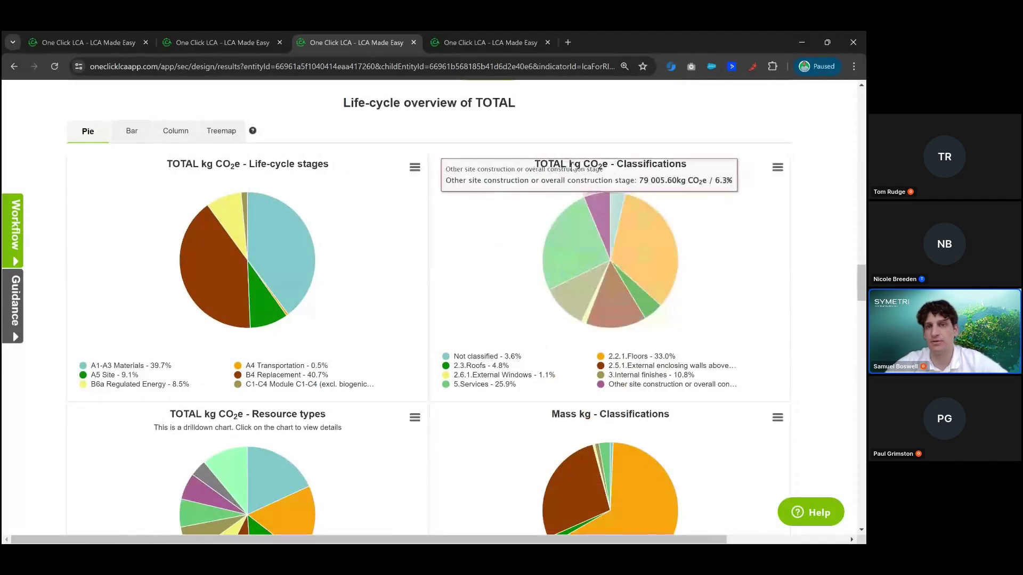
{"action": "mouse_move", "coordinate": [646, 264]}
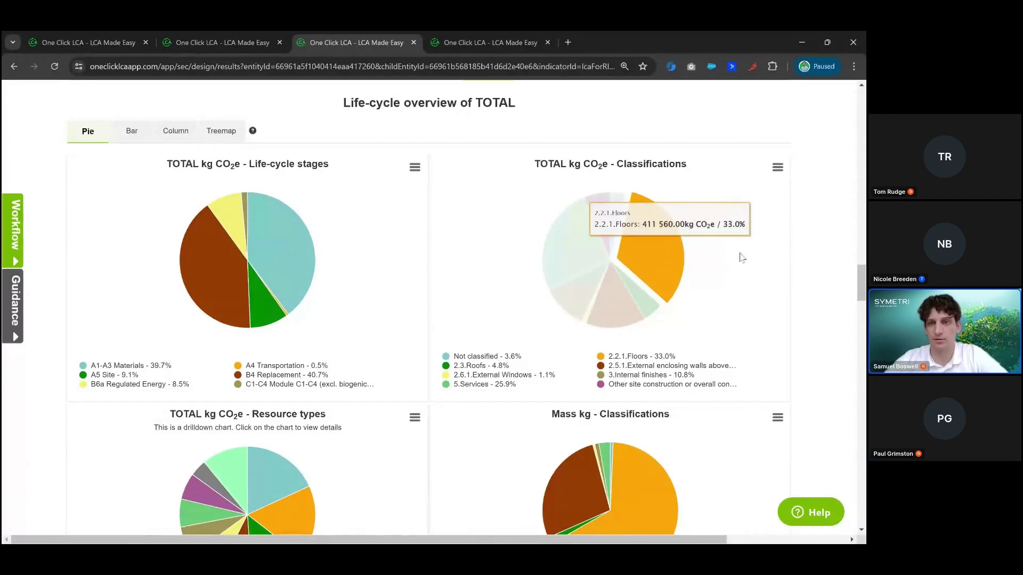
{"action": "scroll", "coordinate": [739, 259], "scroll_direction": "down", "scroll_amount": 3}
{"action": "scroll", "coordinate": [739, 259], "scroll_direction": "down", "scroll_amount": 10}
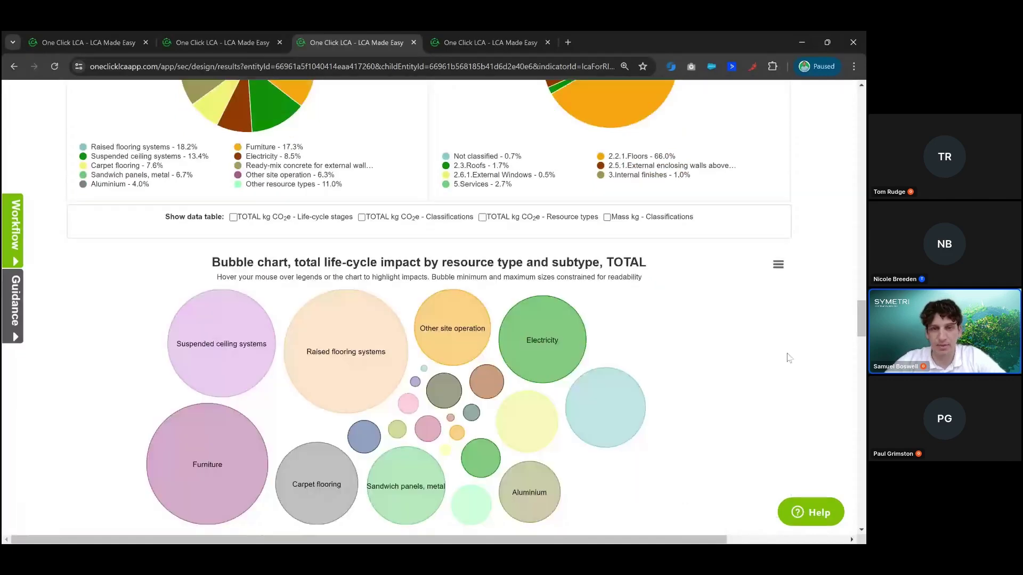
{"action": "scroll", "coordinate": [789, 357], "scroll_direction": "down", "scroll_amount": 20}
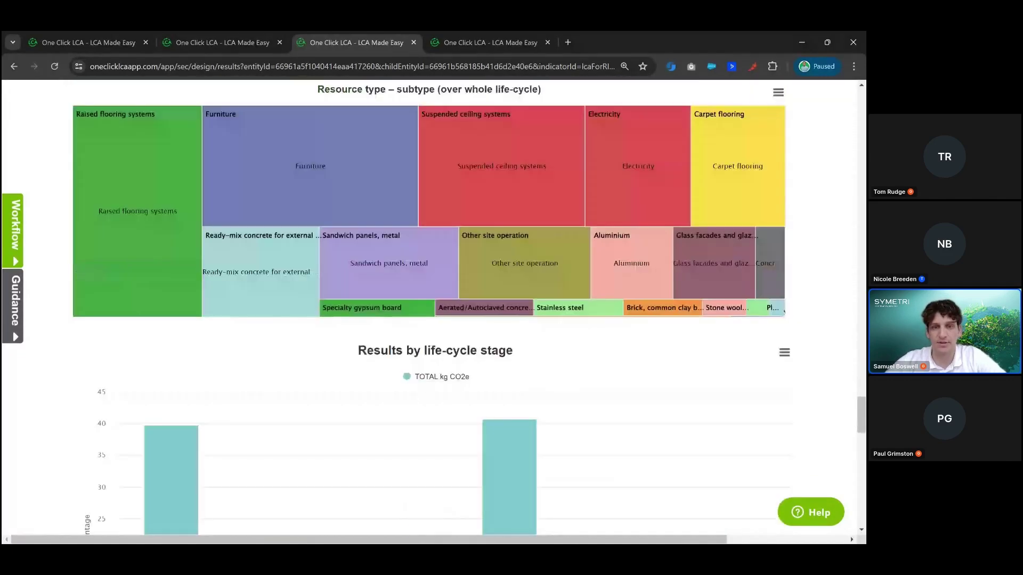
{"action": "scroll", "coordinate": [434, 309], "scroll_direction": "up", "scroll_amount": 10}
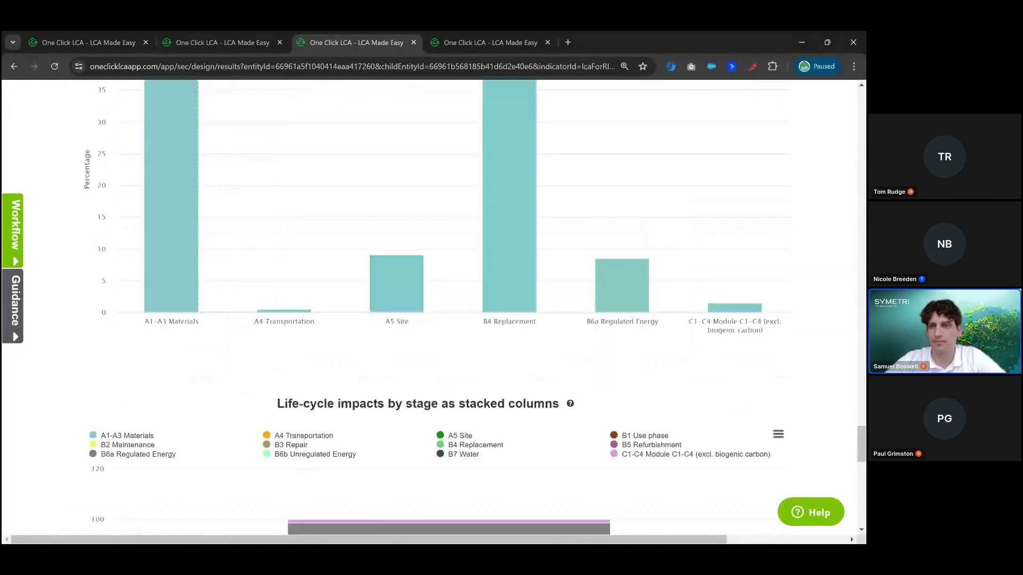
Return to the start of the Option 1_Baseline results and check the available report, documentation and result formatting options.
{"action": "scroll", "coordinate": [434, 309], "scroll_direction": "up", "scroll_amount": 20}
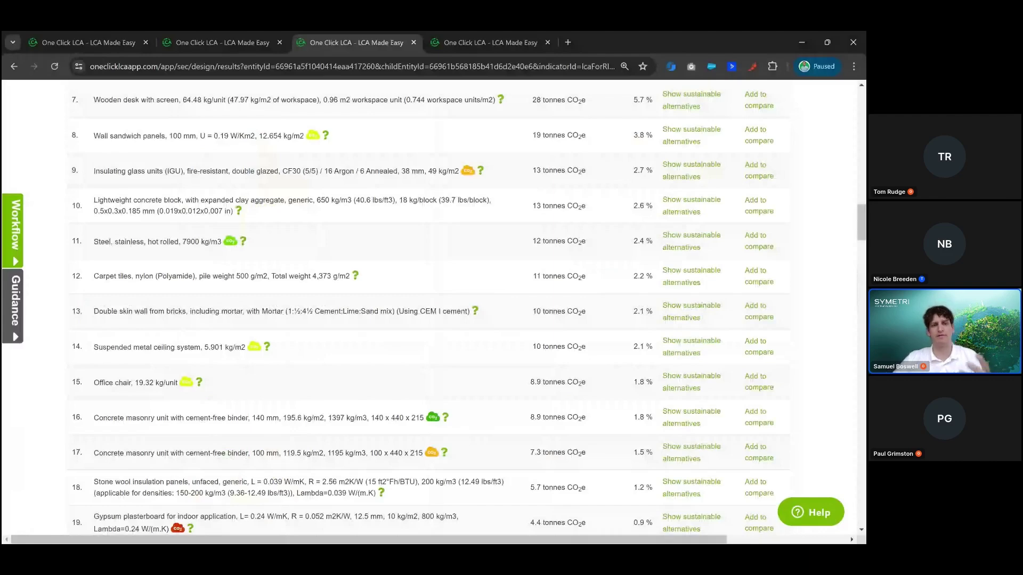
{"action": "scroll", "coordinate": [781, 147], "scroll_direction": "up", "scroll_amount": 20}
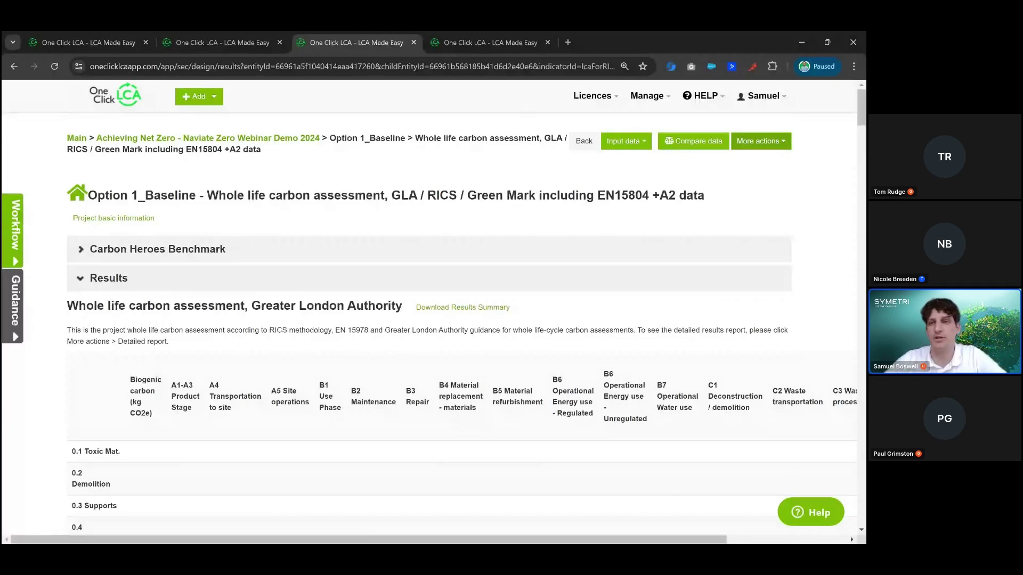
{"action": "left_click", "coordinate": [784, 141]}
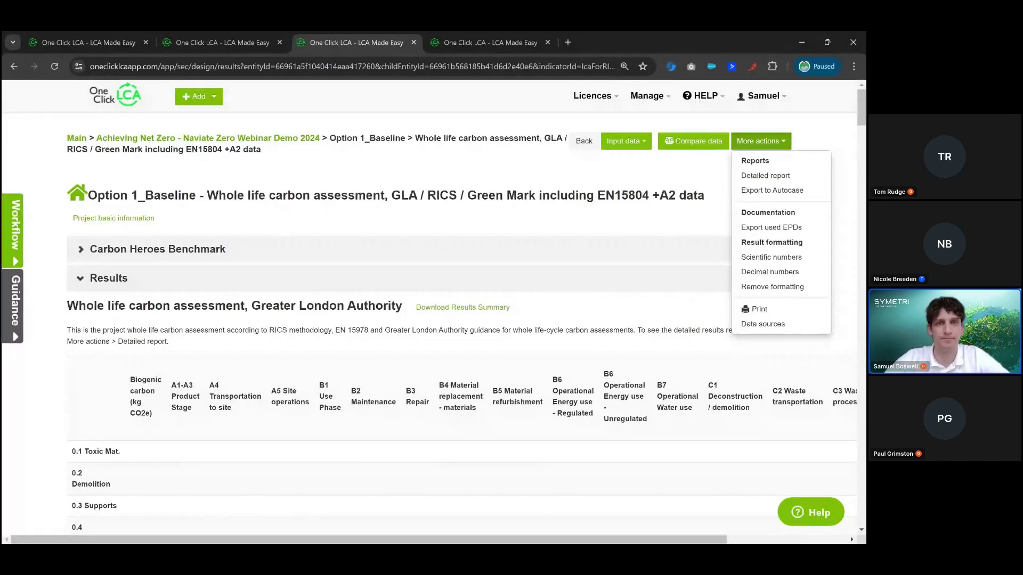
{"action": "key", "text": "Escape"}
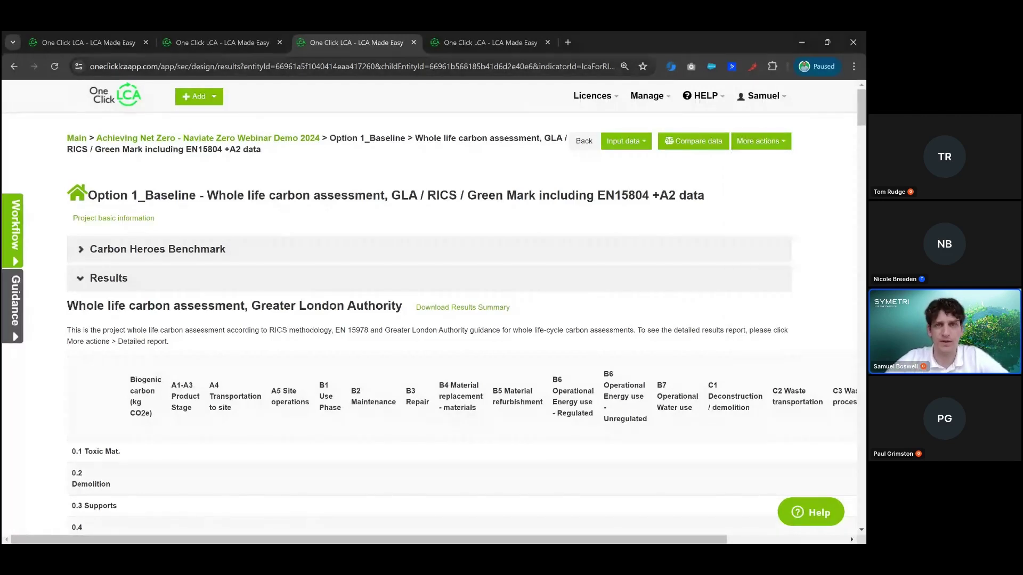
Switch to the project overview and compare the carbon results of Option 1_Baseline, Option 2 and Option 3 across the assessment tools.
{"action": "left_click", "coordinate": [468, 46]}
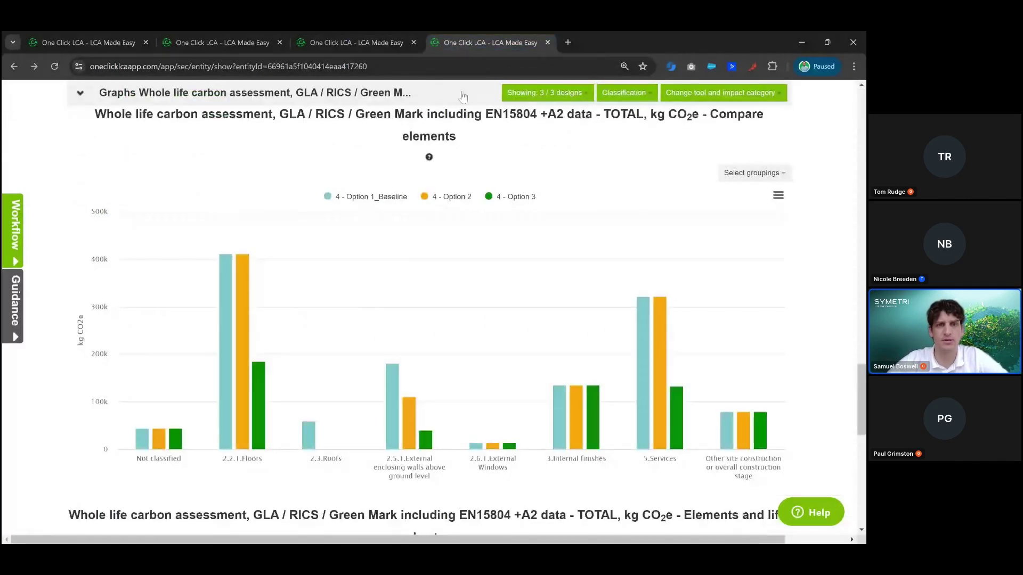
{"action": "scroll", "coordinate": [463, 96], "scroll_direction": "up", "scroll_amount": 15}
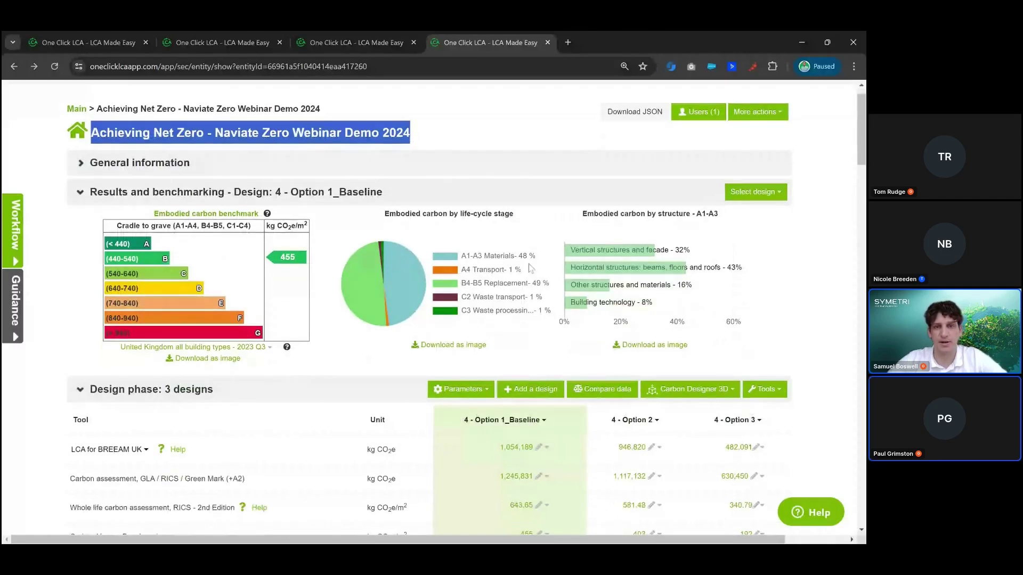
{"action": "scroll", "coordinate": [533, 267], "scroll_direction": "down", "scroll_amount": 3}
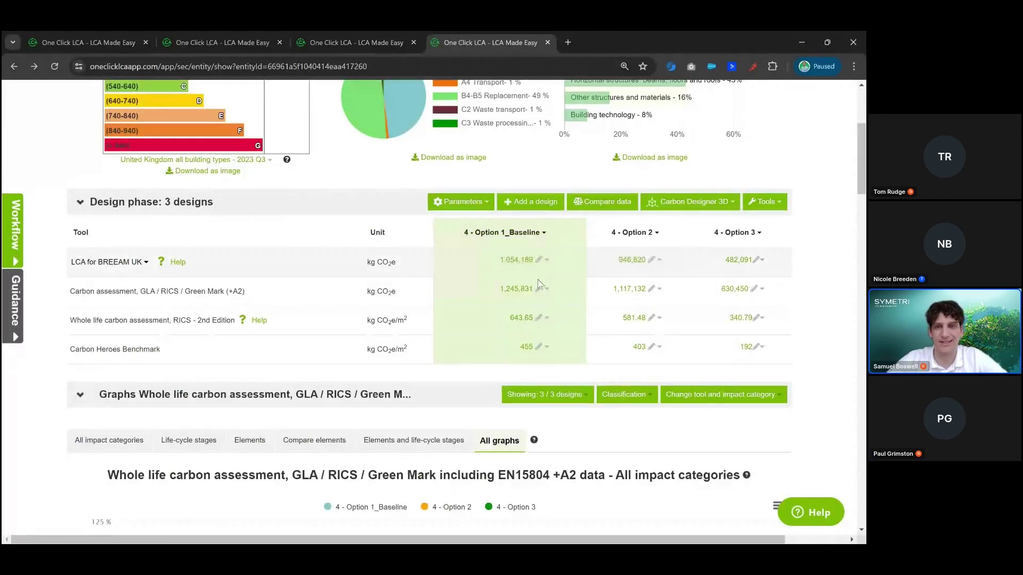
{"action": "mouse_move", "coordinate": [622, 241]}
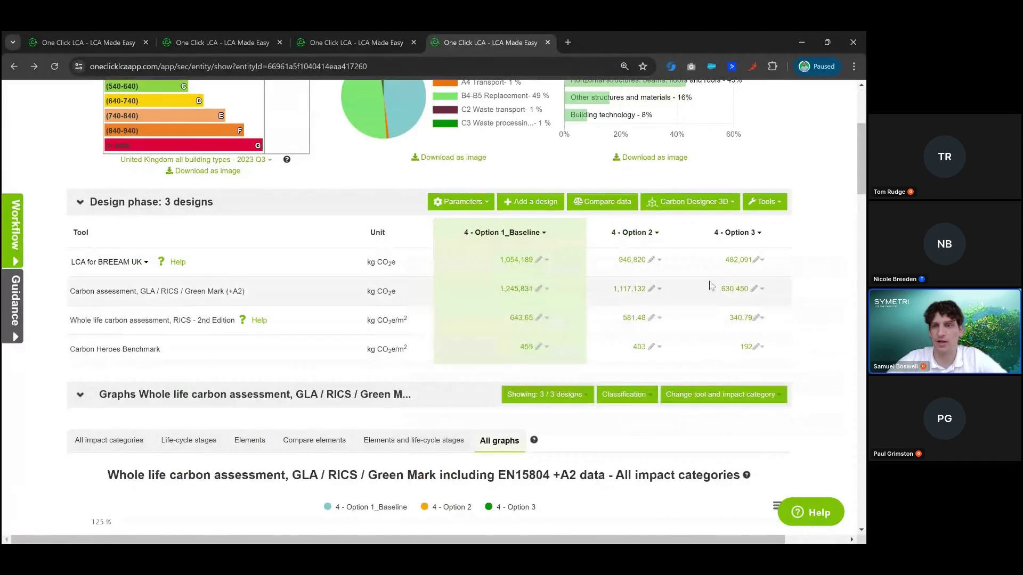
Compare the three designs in the All impact categories chart and check B4 Replacement in the Life-cycle stages chart.
{"action": "scroll", "coordinate": [822, 324], "scroll_direction": "down", "scroll_amount": 5}
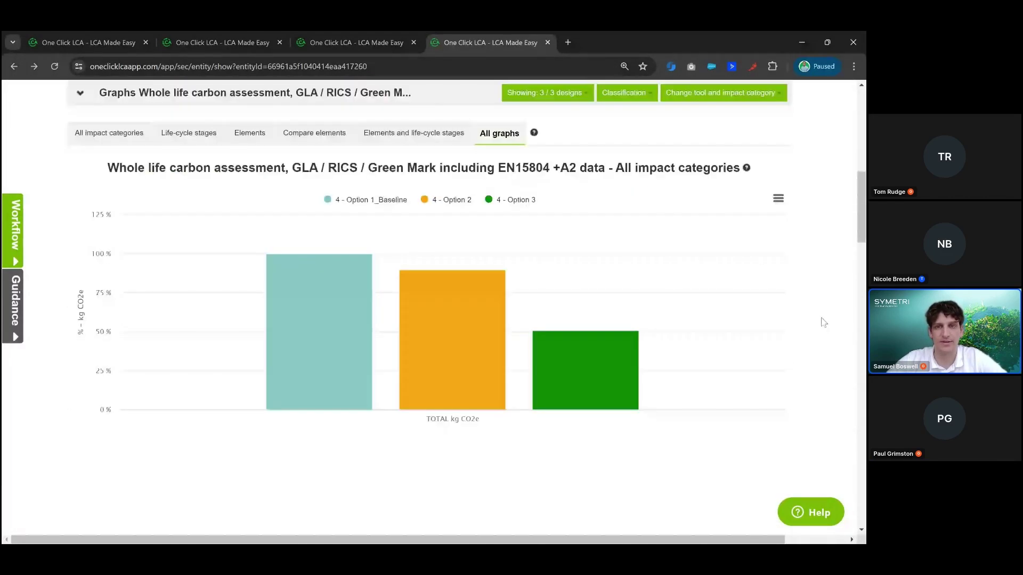
{"action": "scroll", "coordinate": [400, 339], "scroll_direction": "down", "scroll_amount": 1}
{"action": "mouse_move", "coordinate": [401, 338]}
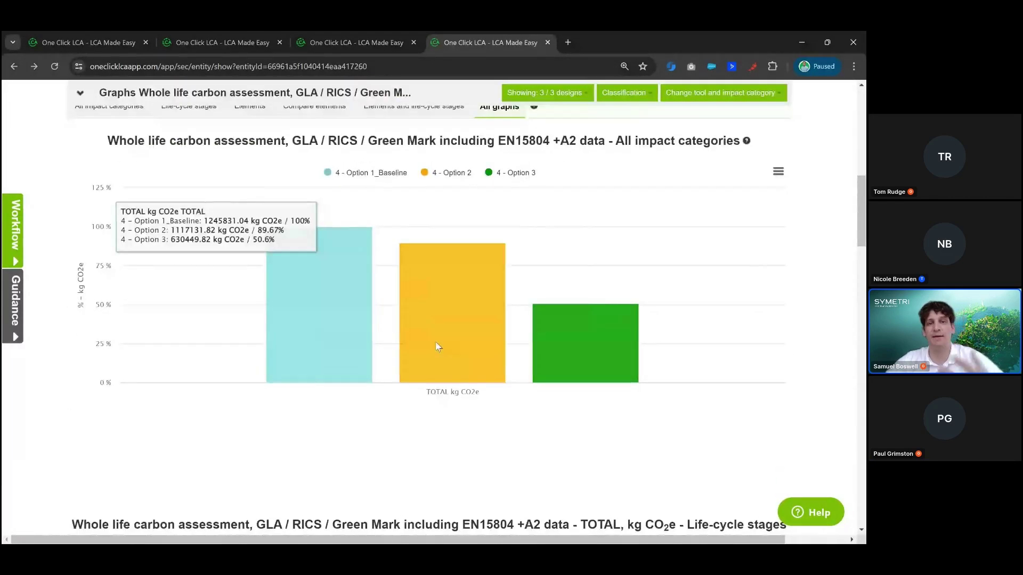
{"action": "scroll", "coordinate": [458, 327], "scroll_direction": "up", "scroll_amount": 1}
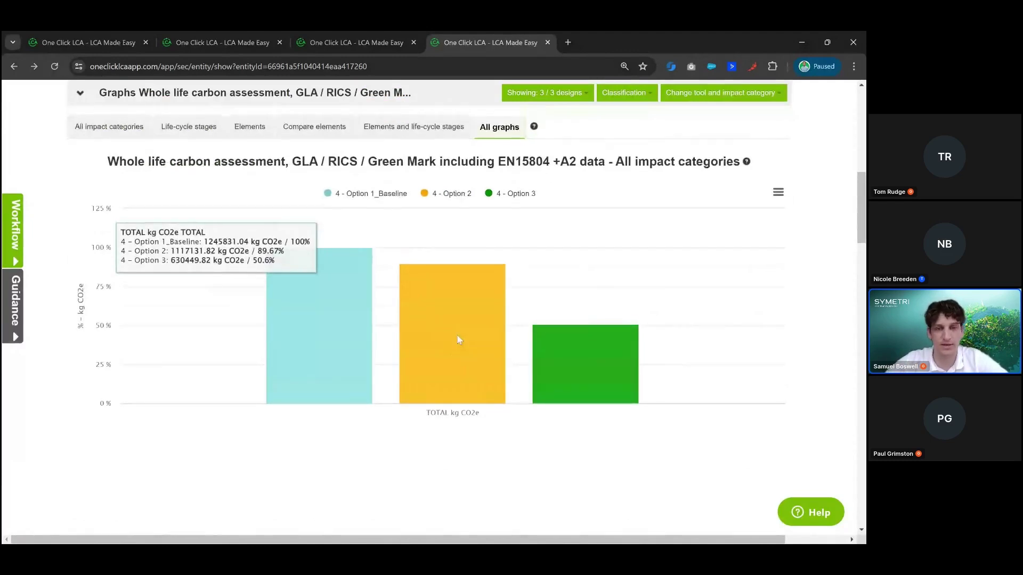
{"action": "scroll", "coordinate": [459, 339], "scroll_direction": "up", "scroll_amount": 1}
{"action": "scroll", "coordinate": [459, 340], "scroll_direction": "up", "scroll_amount": 1}
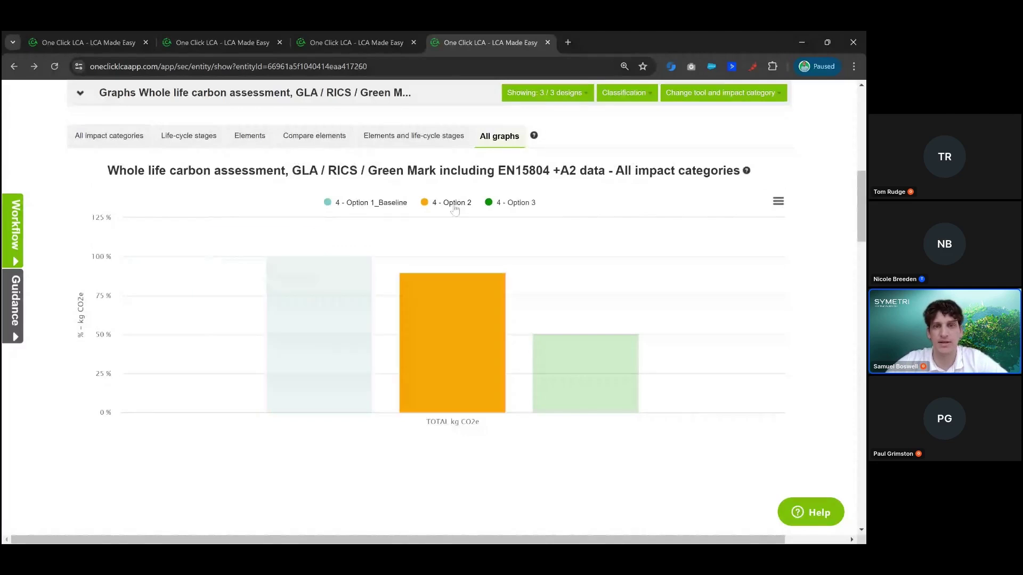
{"action": "scroll", "coordinate": [635, 256], "scroll_direction": "down", "scroll_amount": 6}
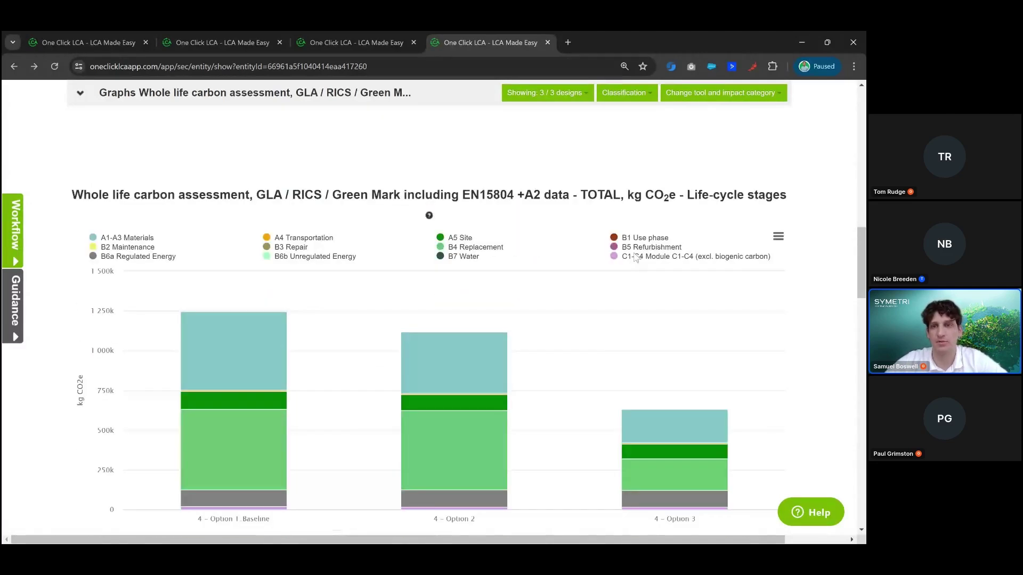
{"action": "scroll", "coordinate": [261, 350], "scroll_direction": "down", "scroll_amount": 3}
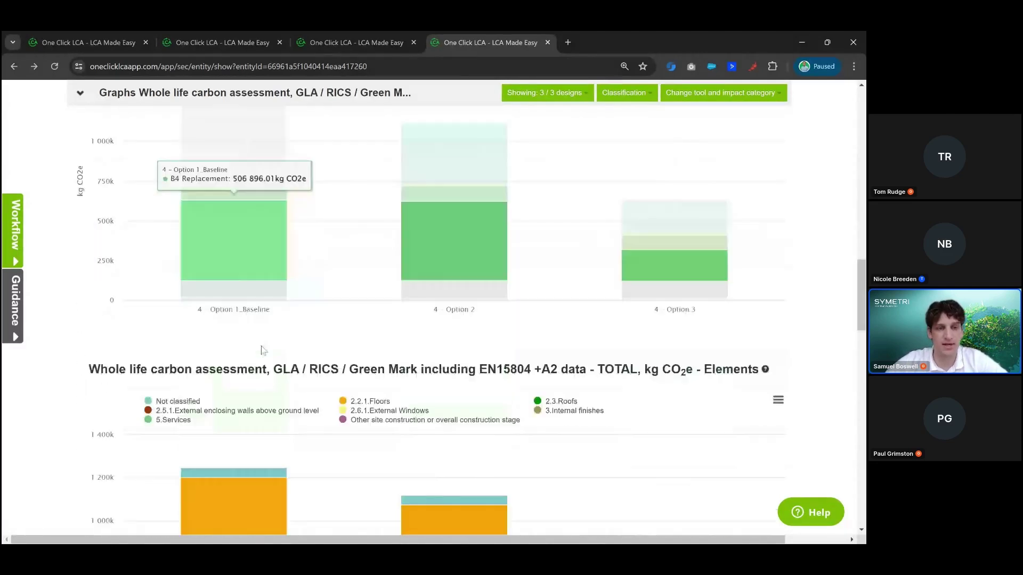
Compare the external enclosing walls of Option 2 and Option 1_Baseline in the Elements chart and show the chart's download options.
{"action": "scroll", "coordinate": [261, 350], "scroll_direction": "down", "scroll_amount": 5}
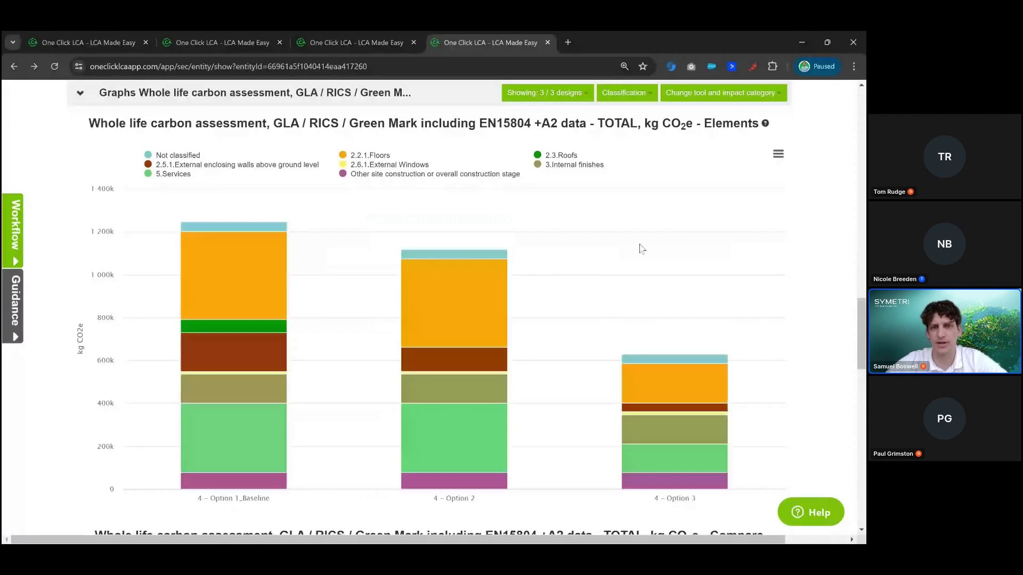
{"action": "double_click", "coordinate": [730, 124]}
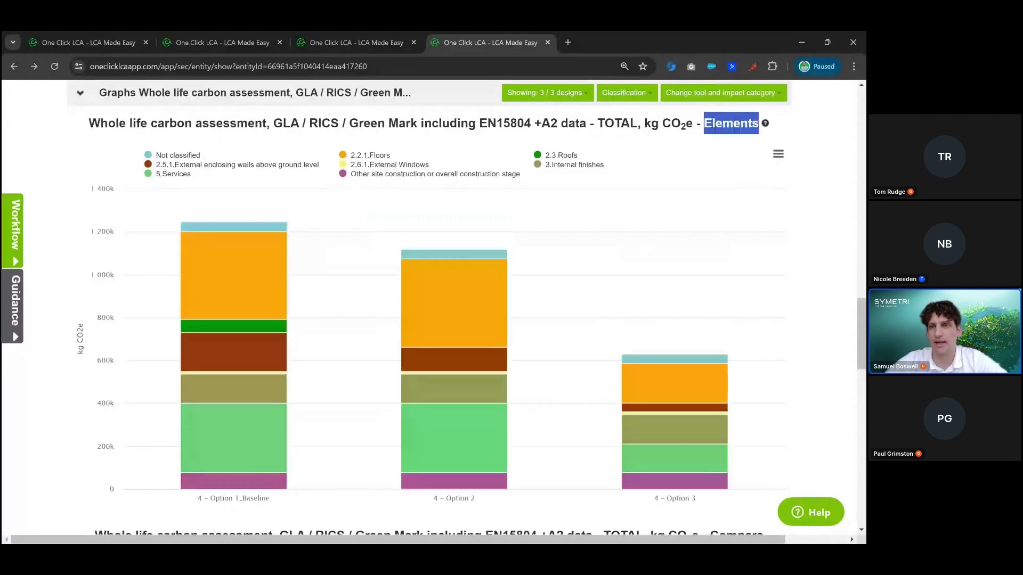
{"action": "mouse_move", "coordinate": [427, 357]}
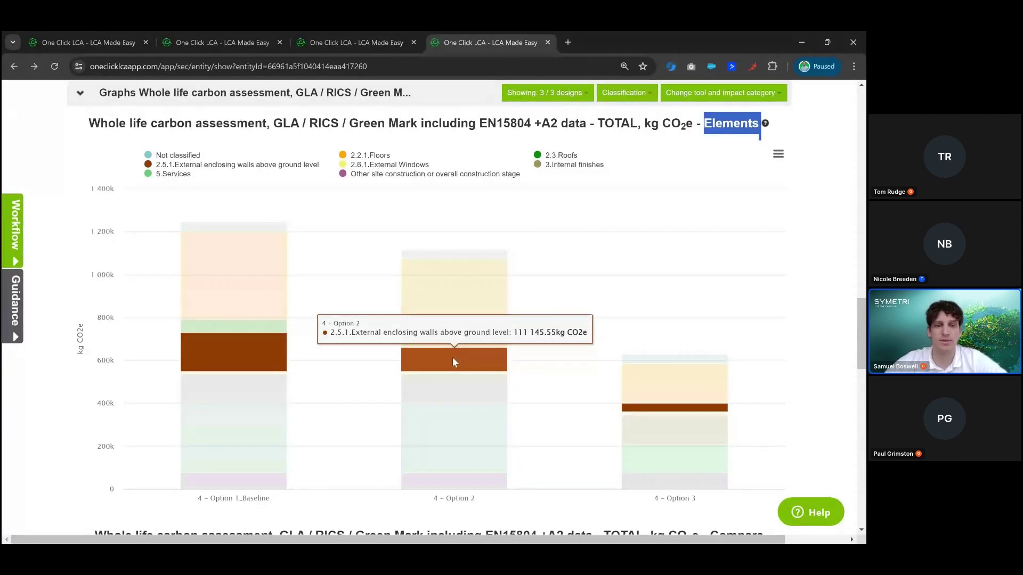
{"action": "mouse_move", "coordinate": [232, 355]}
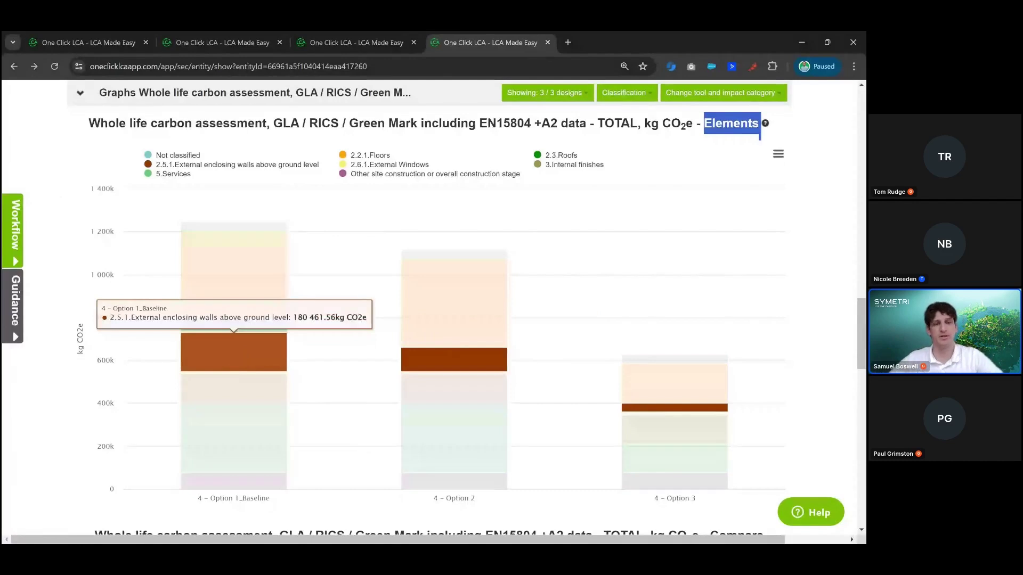
{"action": "left_click", "coordinate": [779, 155]}
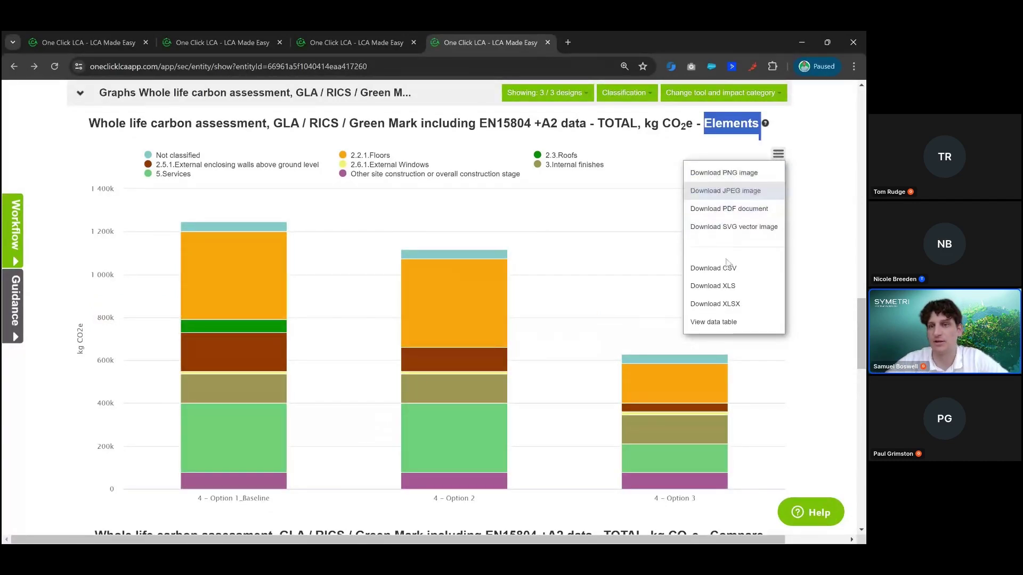